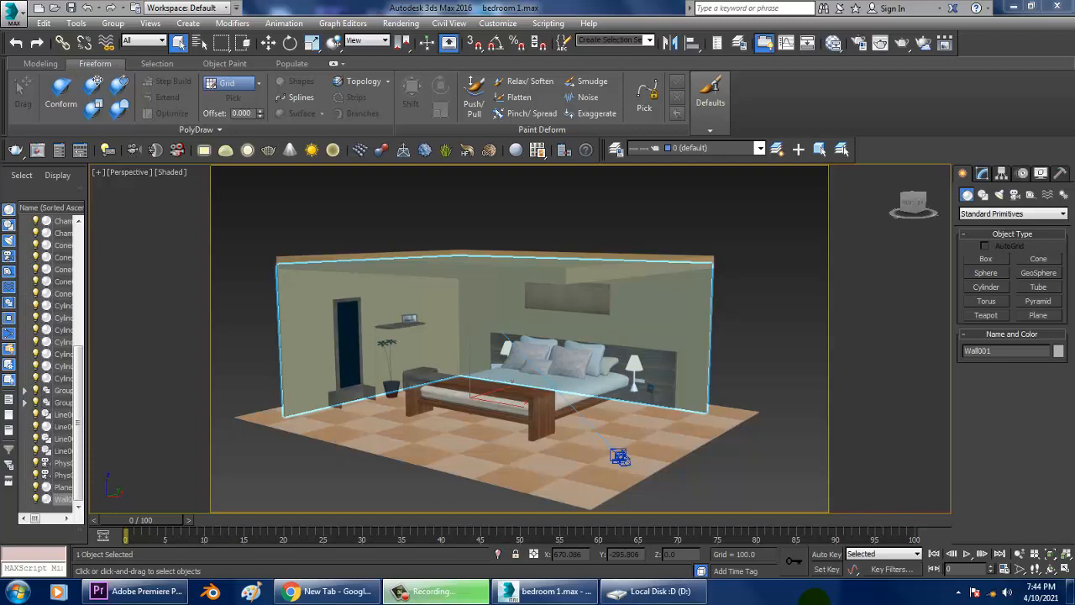
Turn on edged-faces display in the perspective viewport, looking into the bedroom.
mouse_move(634, 370)
middle_mouse_down("alt")
mouse_move(605, 317)
mouse_move(638, 324)
middle_mouse_up("alt")
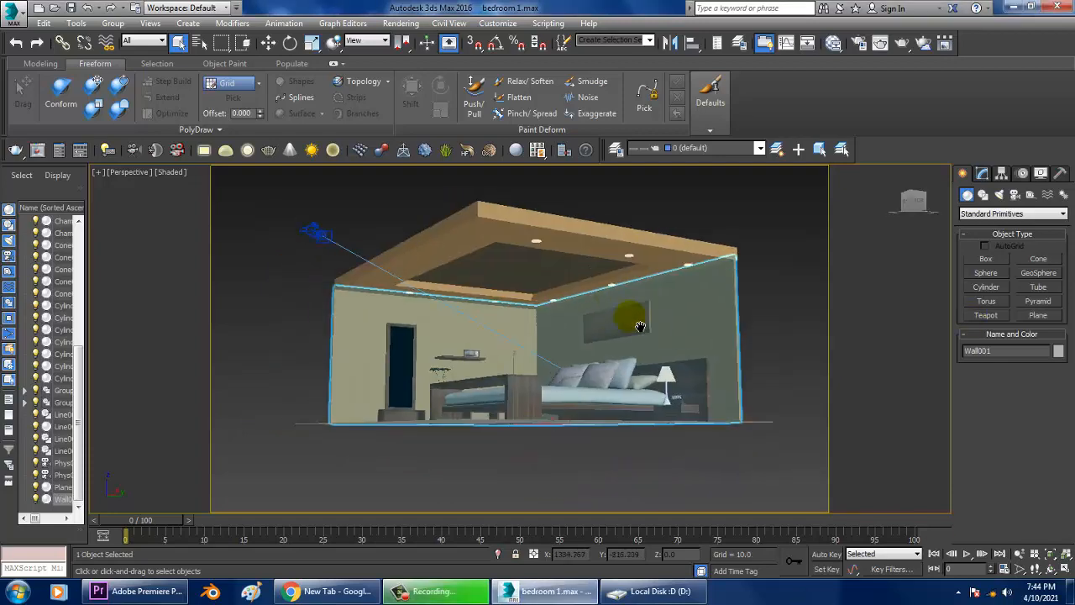
key("F4")
scroll(636, 327, "up", 10)
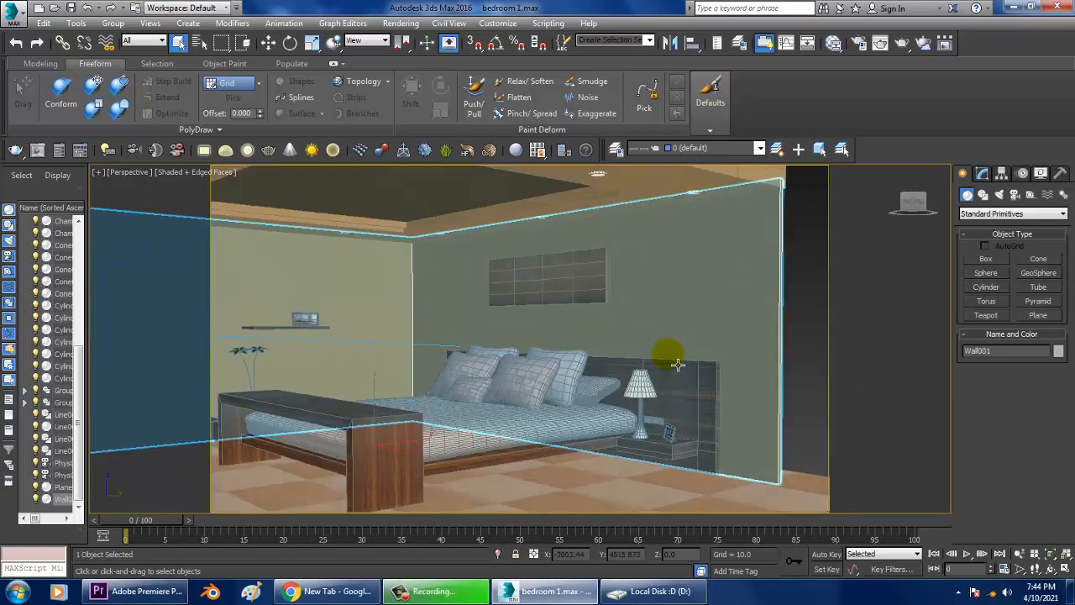
scroll(682, 357, "up", 4)
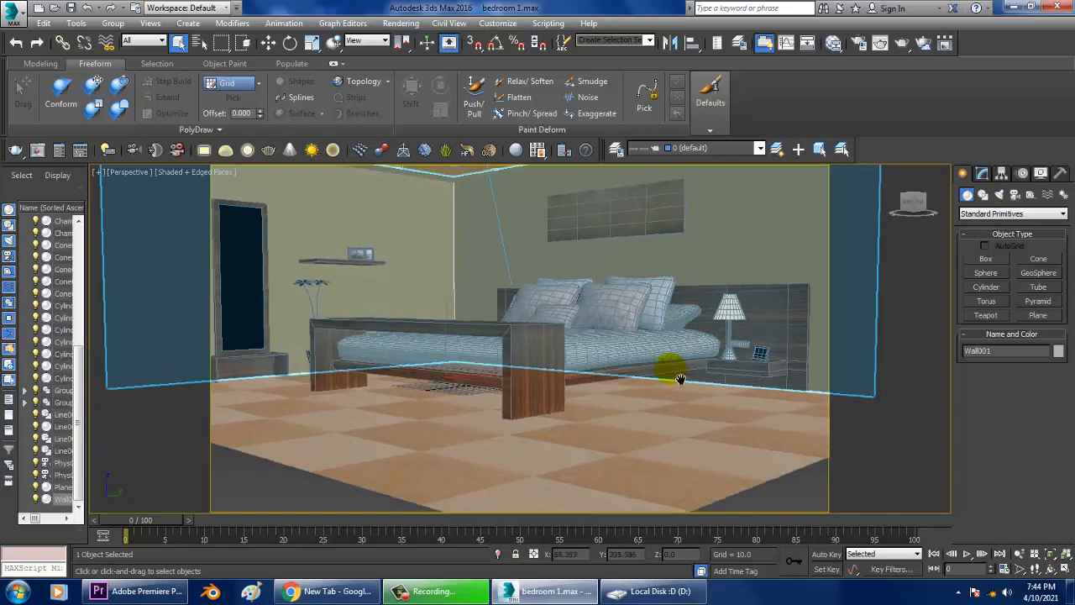
Open the View File dialog and preview the images in the bedddroom folder.
left_click(411, 22)
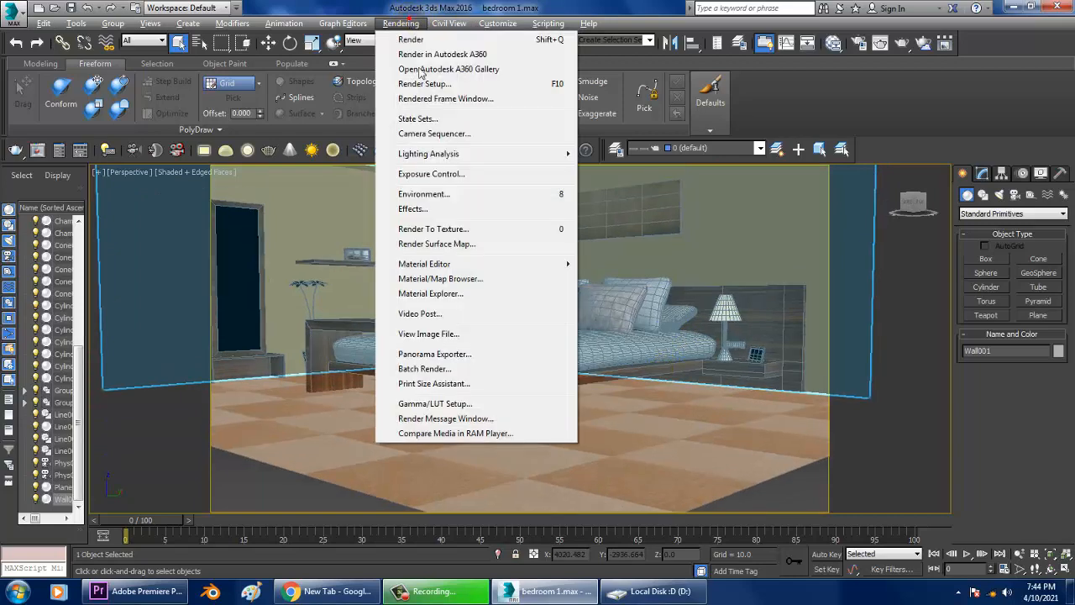
left_click(452, 336)
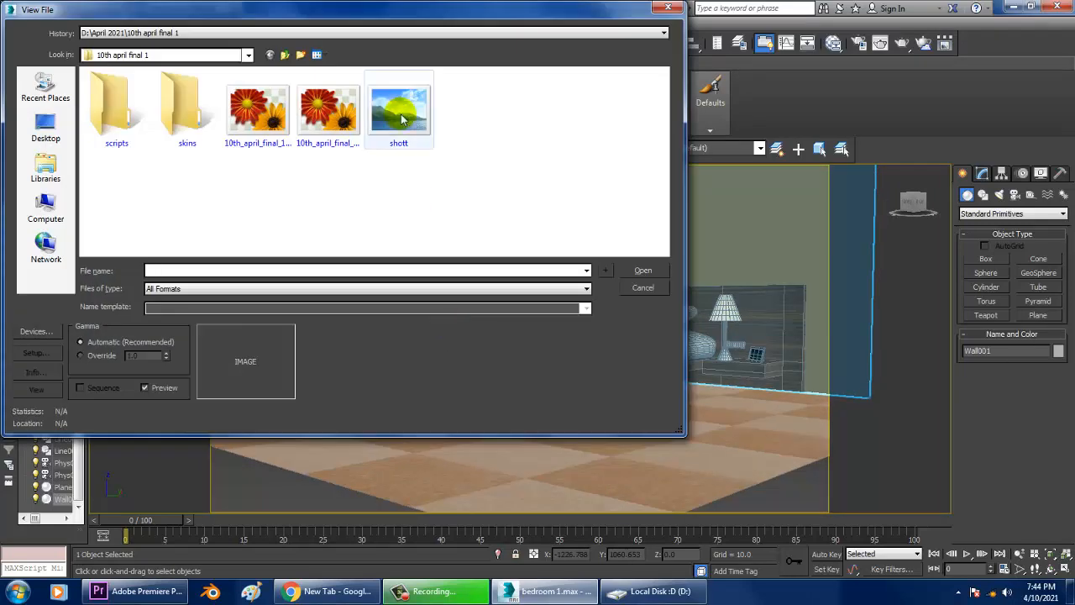
left_click(284, 54)
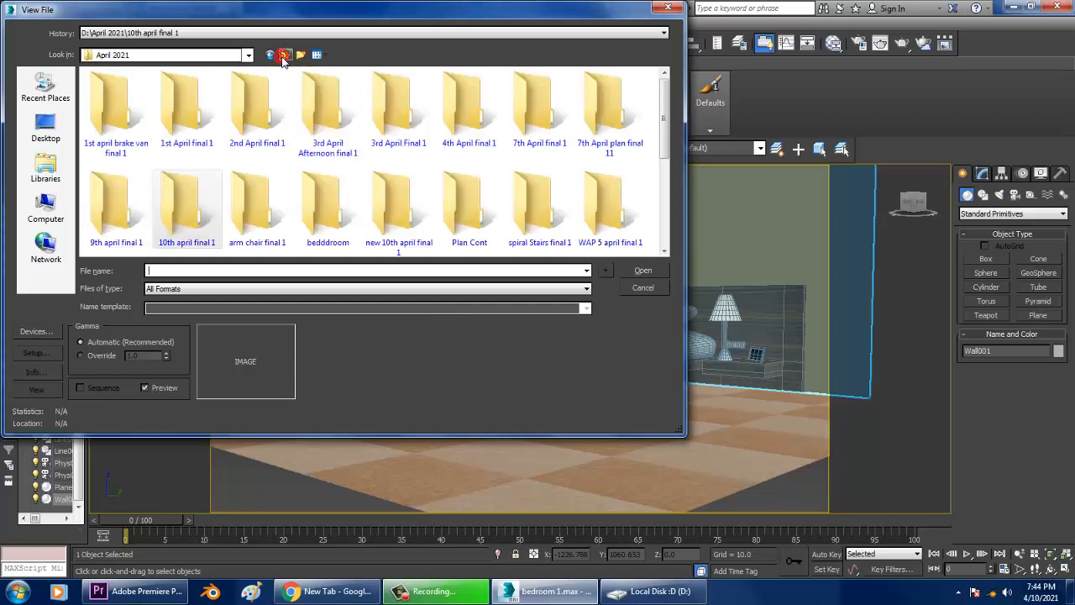
left_click(330, 201)
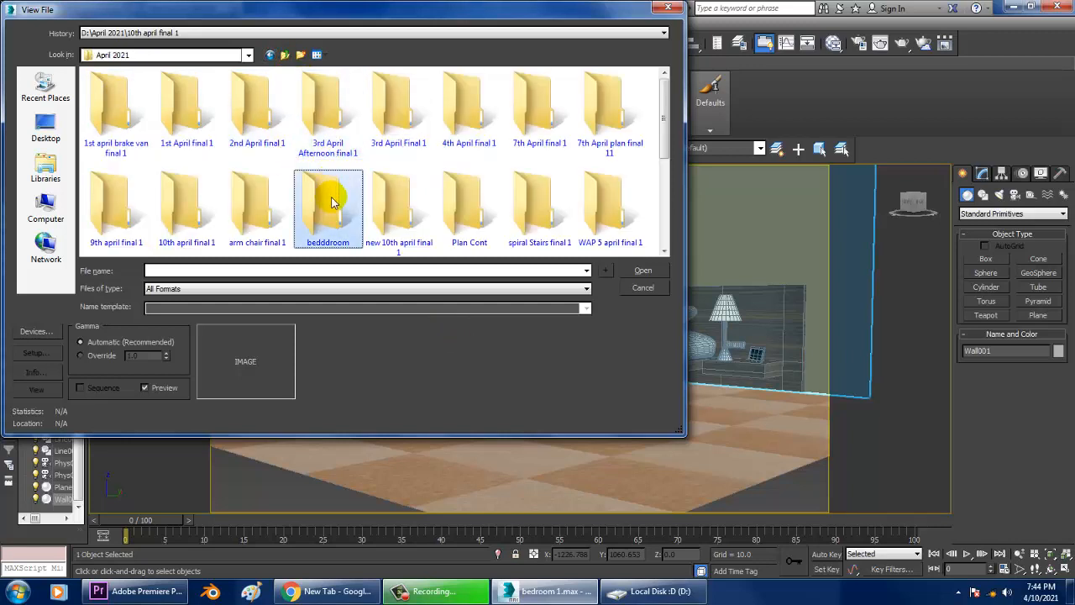
double_click(332, 202)
left_click(122, 107)
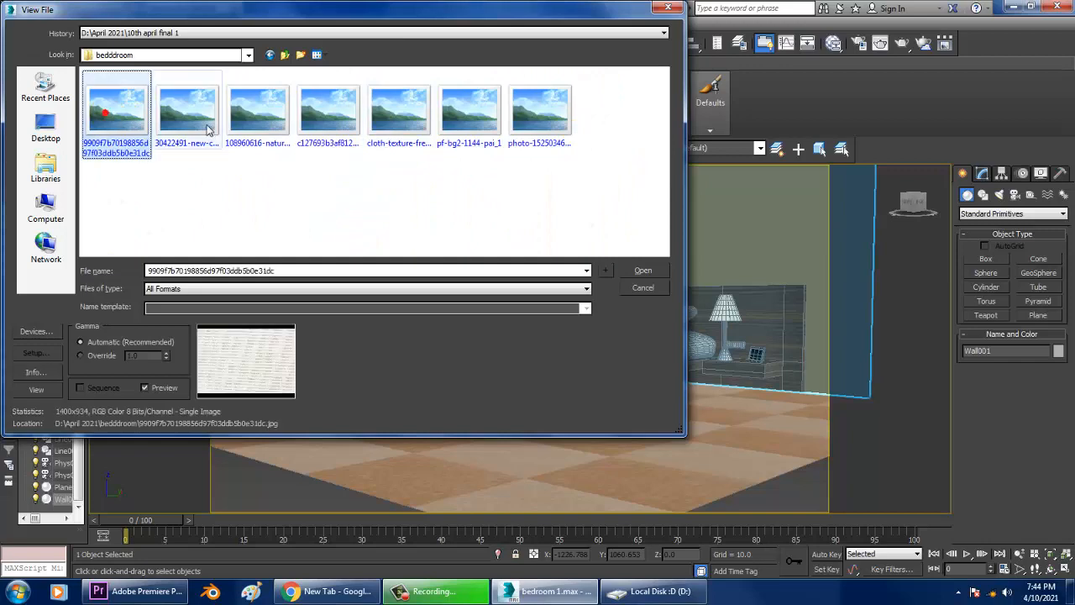
left_click(208, 126)
left_click(276, 103)
left_click(328, 109)
left_click(400, 109)
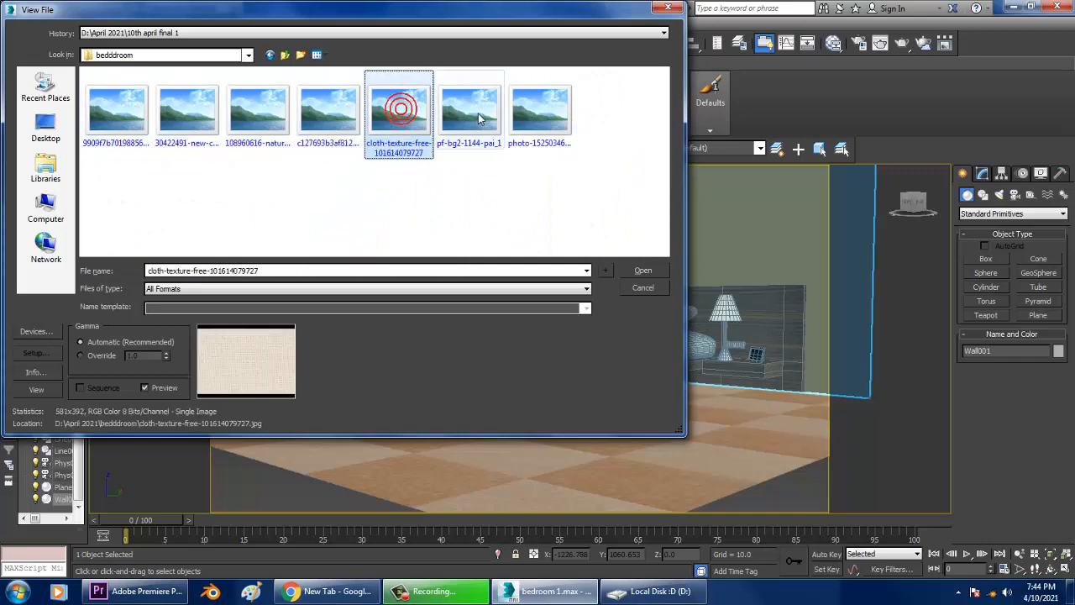
left_click(469, 111)
Open the bedroom.jpg reference photo from Removable Disk (F:).
left_click(45, 209)
double_click(300, 152)
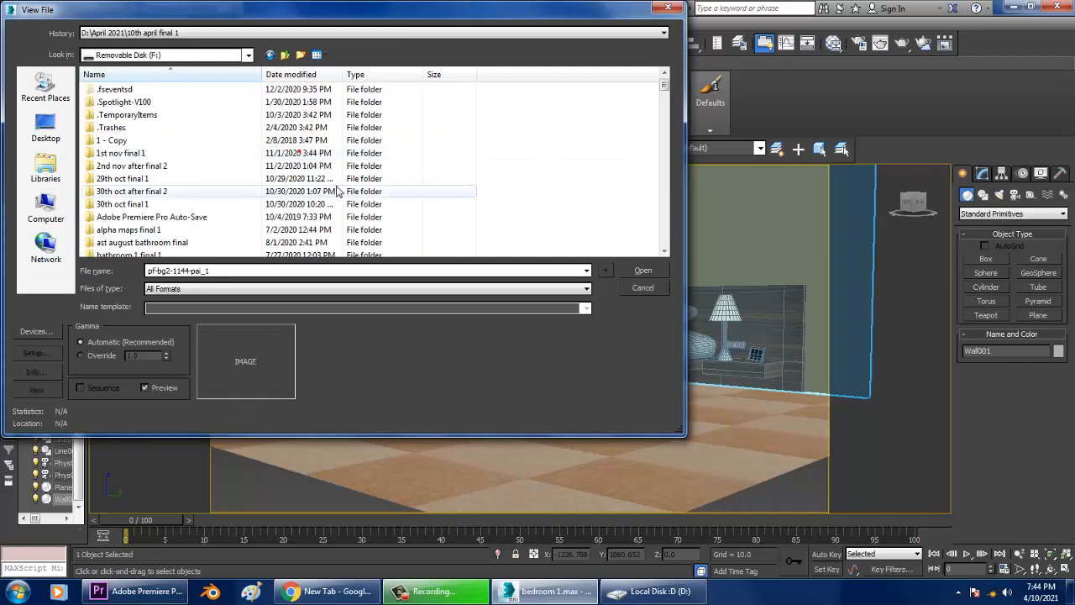
key("b")
key("b")
key("b")
key("b")
key("b")
key("b")
key("b")
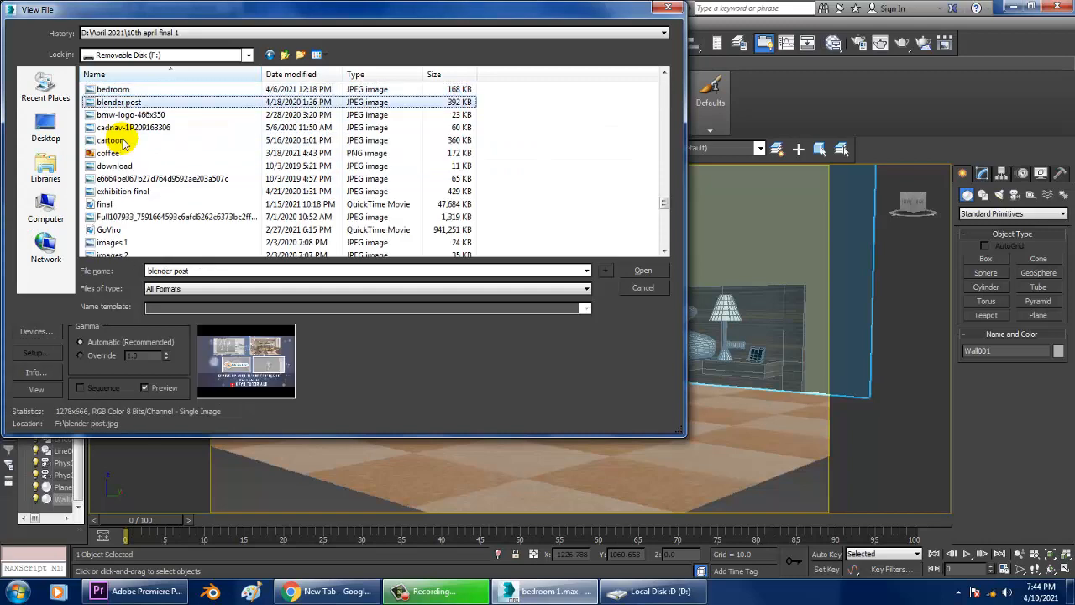
double_click(111, 89)
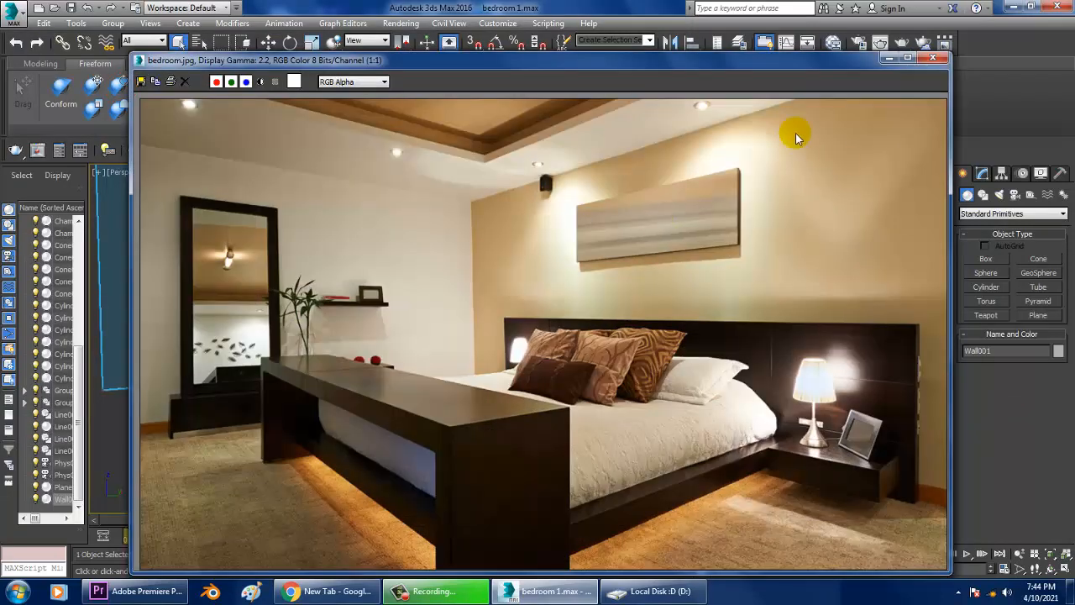
Shrink the reference photo window and move it beside the scene viewport.
left_click_drag(955, 58, 759, 253)
left_click_drag(530, 262, 297, 152)
mouse_move(710, 281)
middle_mouse_down("alt")
mouse_move(722, 281)
mouse_move(719, 293)
middle_mouse_up("alt")
left_click_drag(373, 154, 194, 137)
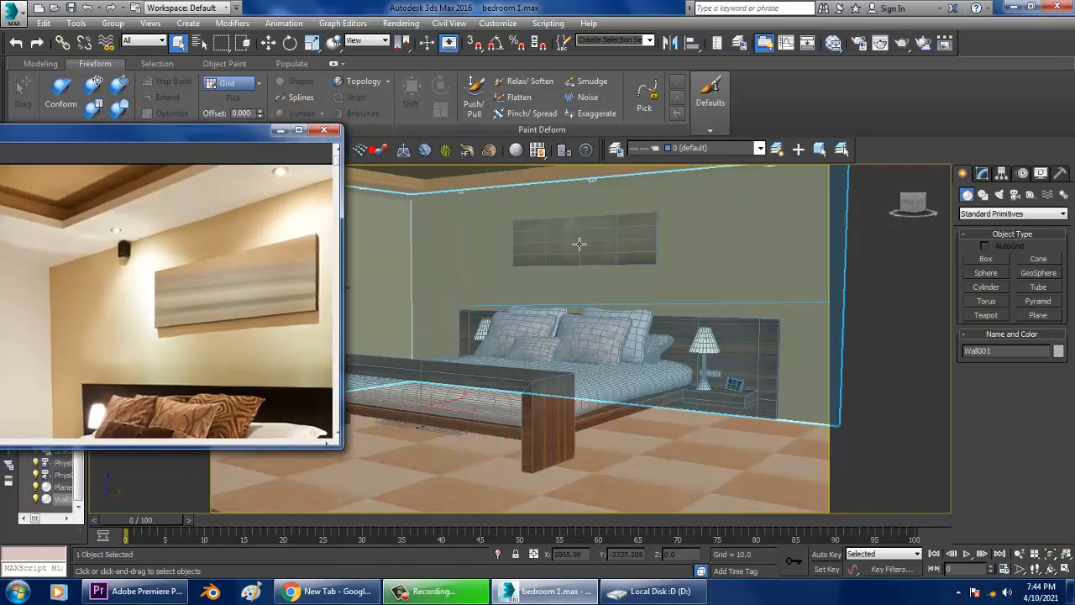
Create a targeted VRayIES light in the side view, from the ceiling down towards the wall.
middle_click_drag(643, 260, 697, 292, "alt")
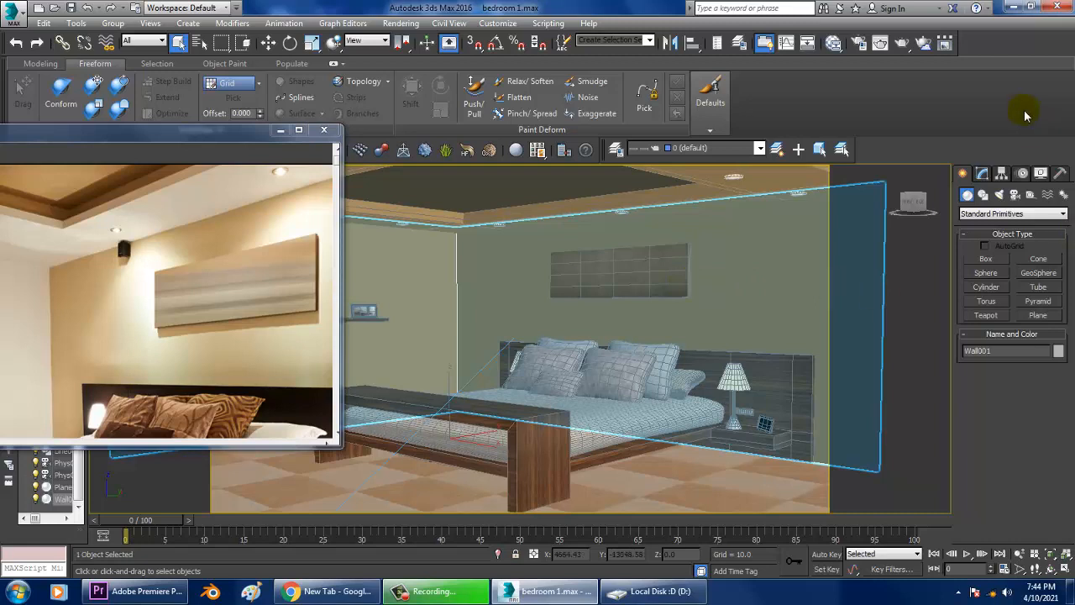
left_click(998, 196)
left_click(997, 214)
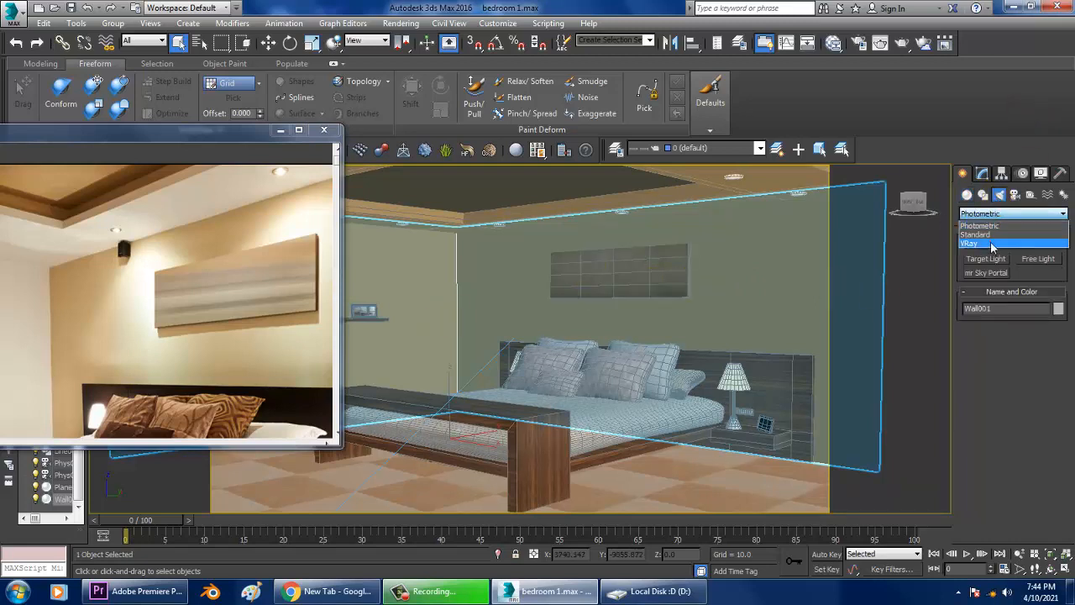
left_click(992, 245)
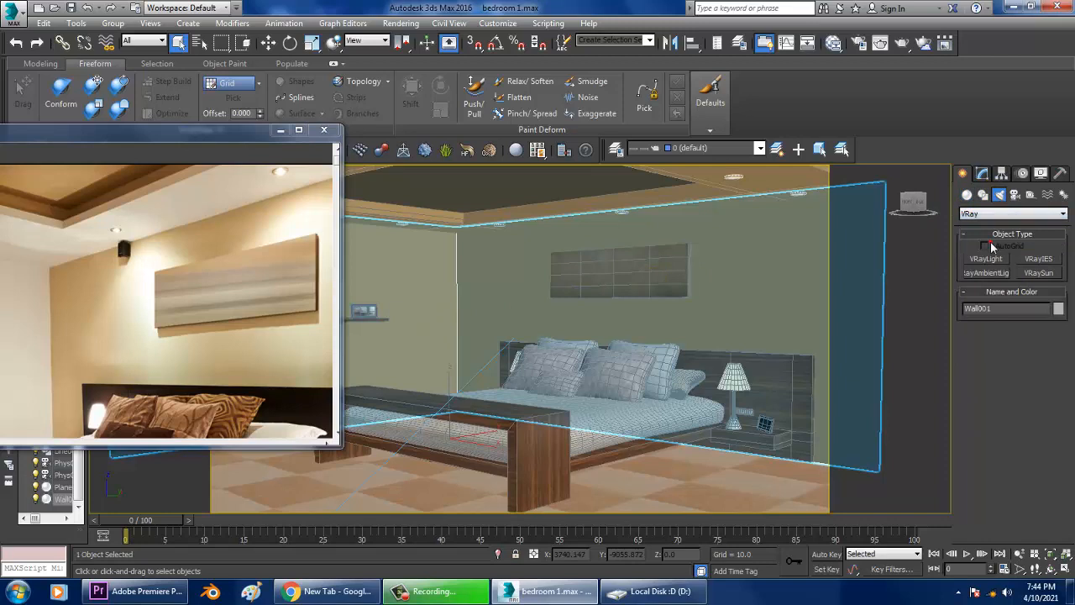
left_click(1042, 260)
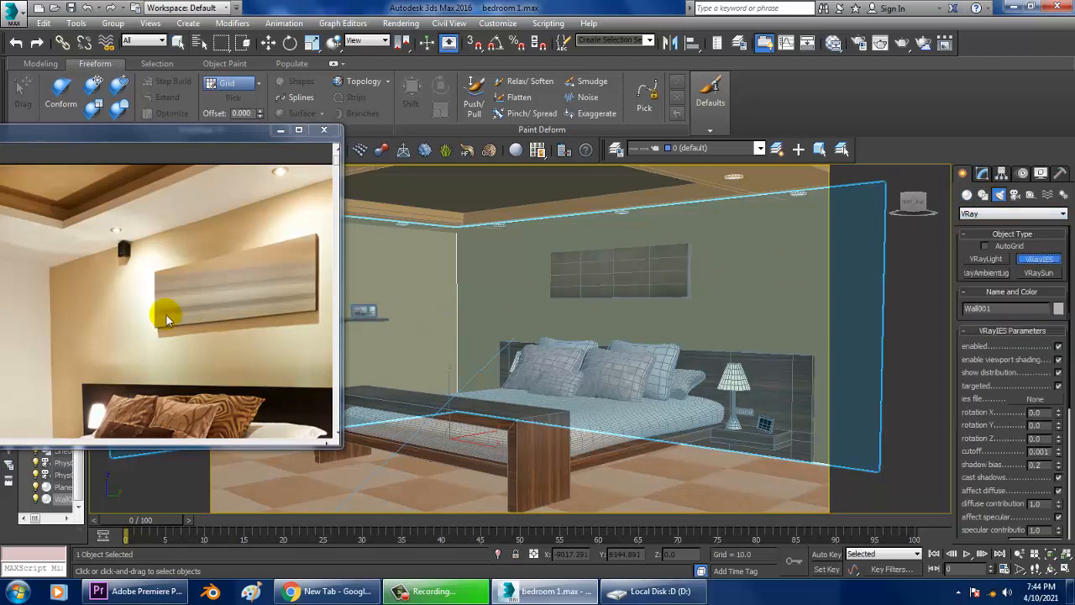
key("alt+w")
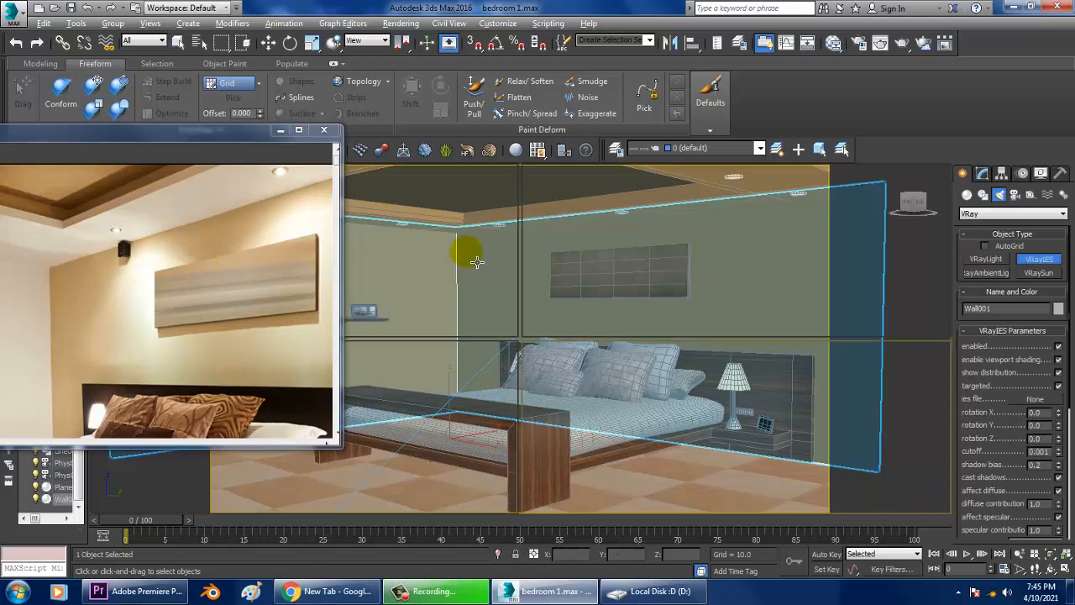
middle_click_drag(790, 260, 765, 264)
key("alt+w")
scroll(766, 263, "down", 4)
middle_click_drag(827, 235, 826, 310)
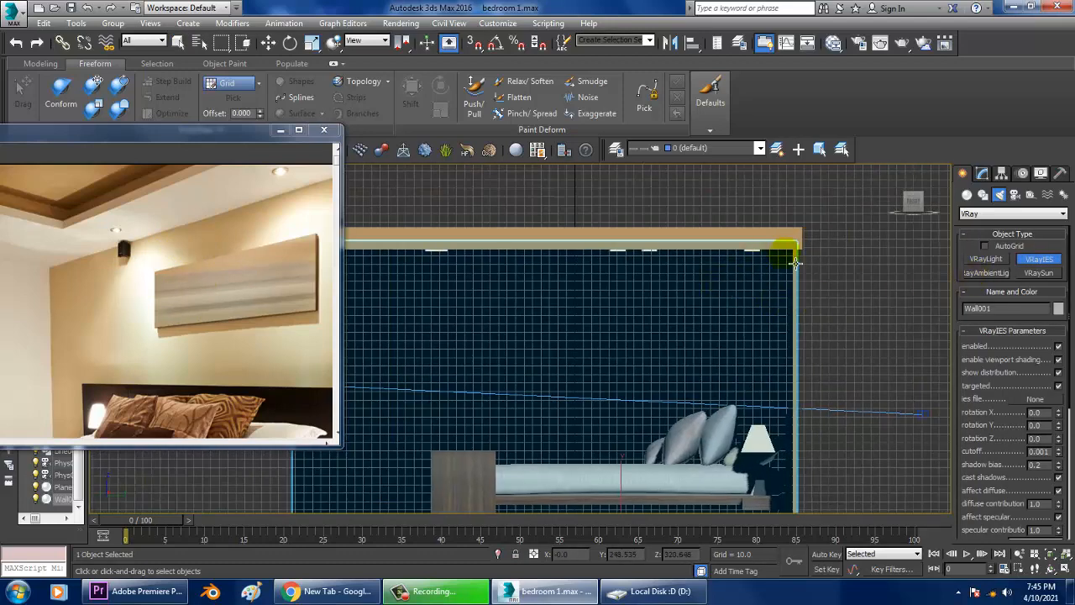
left_click_drag(753, 253, 801, 359)
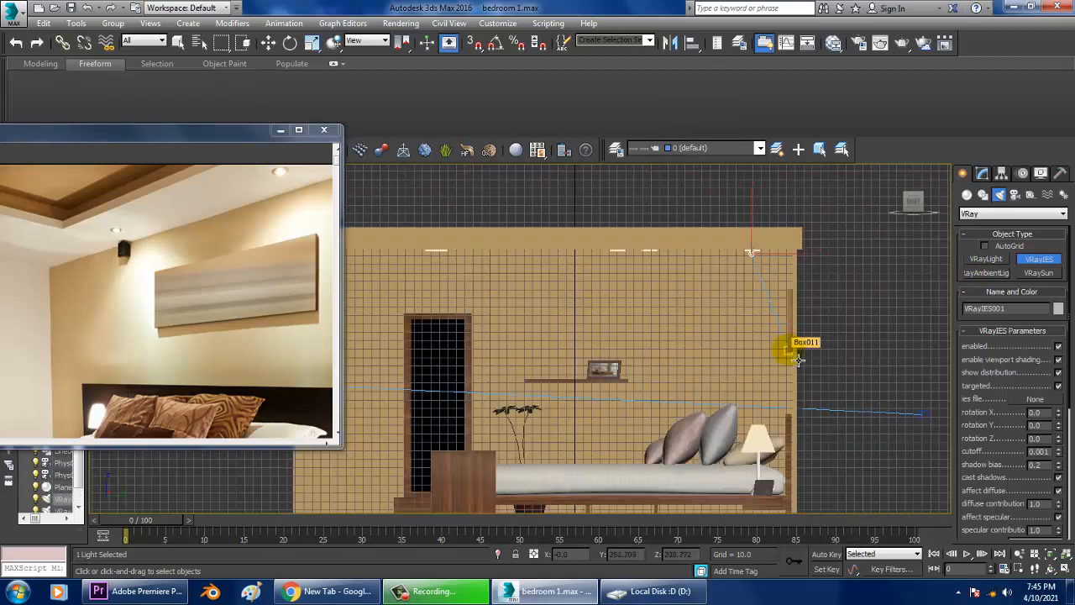
Move the IES light to the ceiling close to the back wall beside the wall panel.
key("w")
key("alt+w")
right_click(864, 410)
key("alt+w")
middle_click_drag(844, 405, 740, 370, "alt")
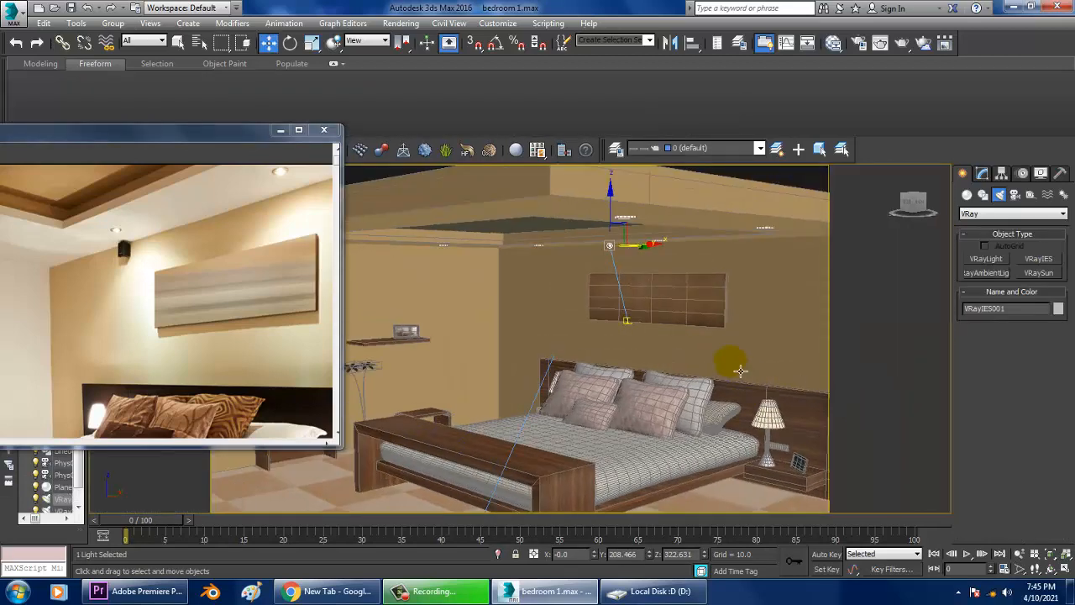
middle_click_drag(682, 329, 729, 327)
scroll(664, 293, "down", 5)
left_click(675, 320, "ctrl")
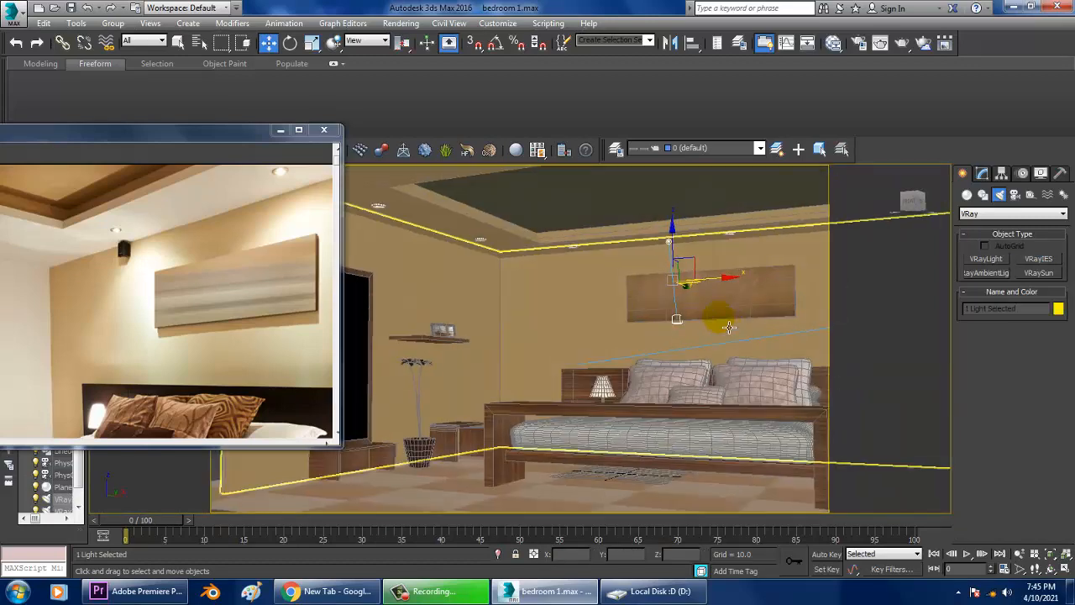
scroll(713, 290, "up", 3)
left_click_drag(676, 246, 518, 262)
middle_click_drag(573, 291, 529, 292, "alt")
left_click_drag(511, 267, 517, 268)
Select the light's target and raise it slightly on the wall.
left_click(496, 322)
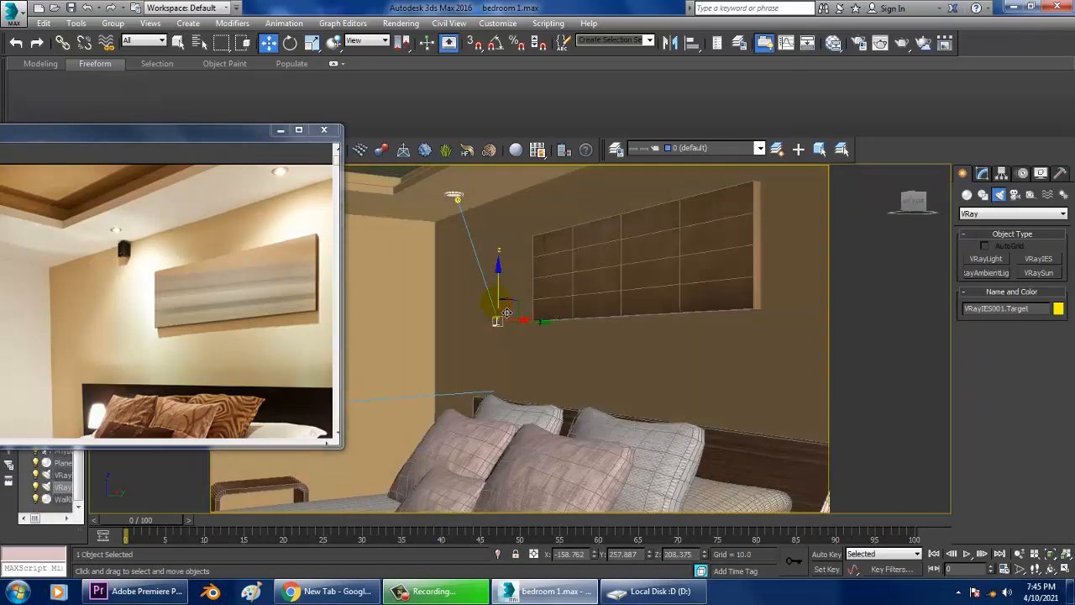
left_click_drag(508, 313, 521, 300)
middle_click_drag(519, 301, 518, 306, "alt")
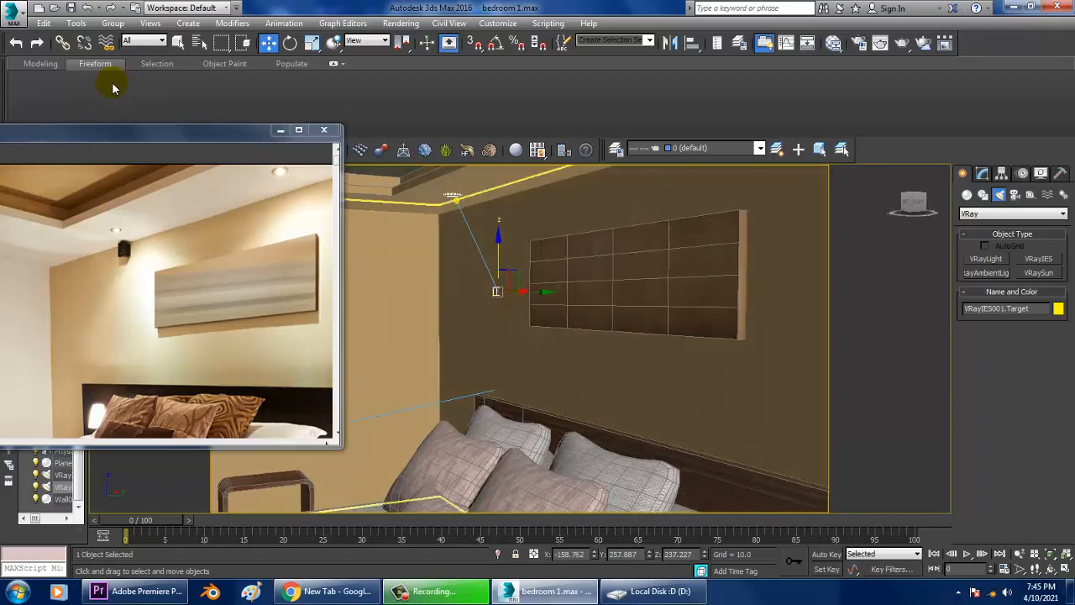
Switch the perspective viewport to Realistic shading.
left_click_drag(113, 135, 122, 244)
left_click(206, 172)
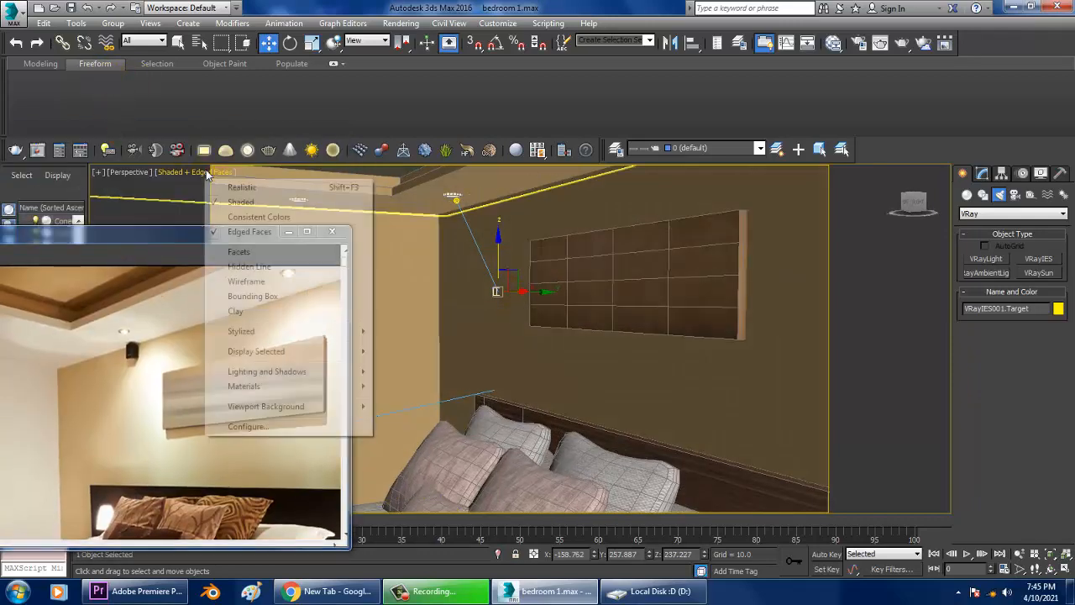
left_click(237, 188)
Select the VRayIES001 light in the Modify panel and open its ies file browser.
middle_click_drag(563, 280, 641, 276, "alt")
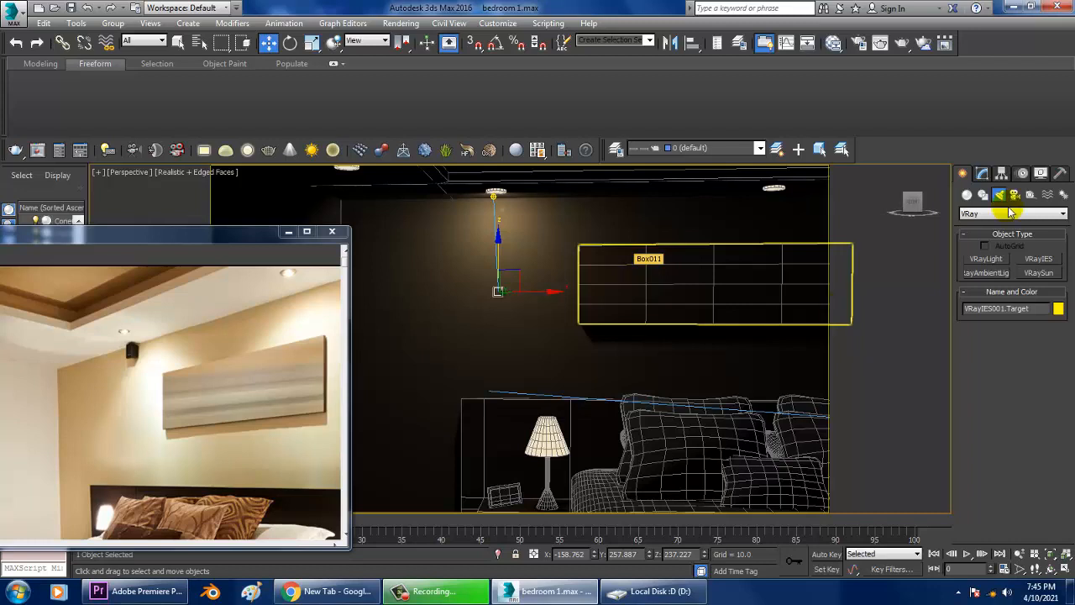
left_click(986, 173)
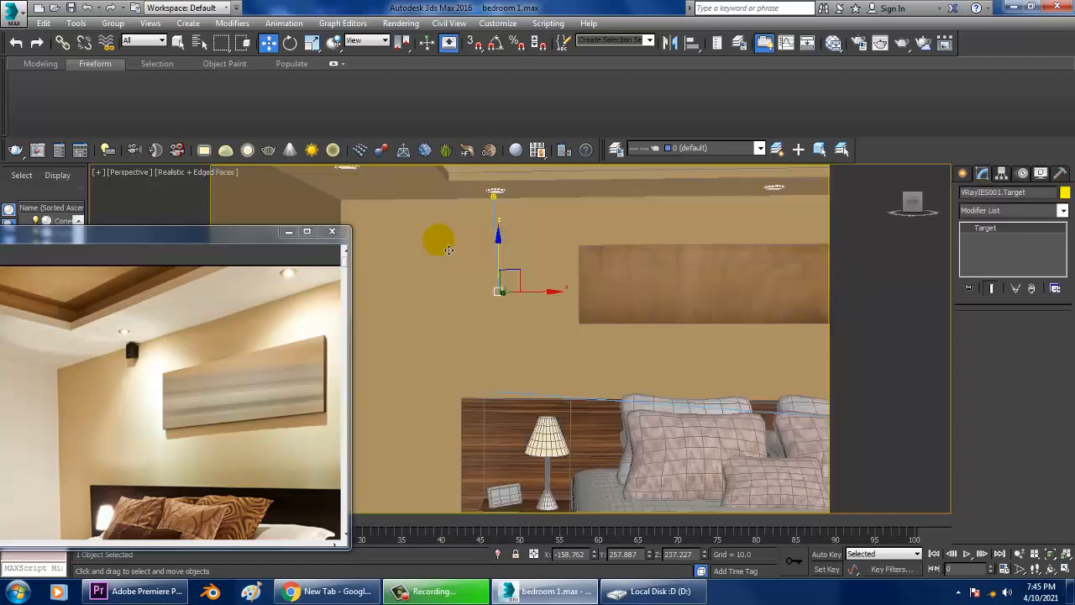
left_click(502, 204)
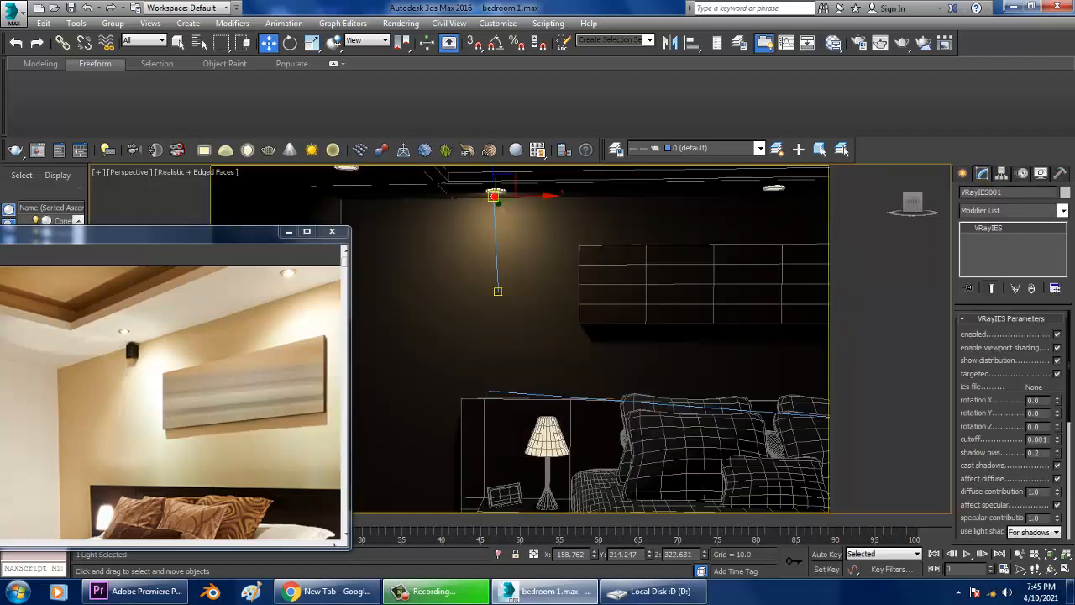
left_click(1033, 387)
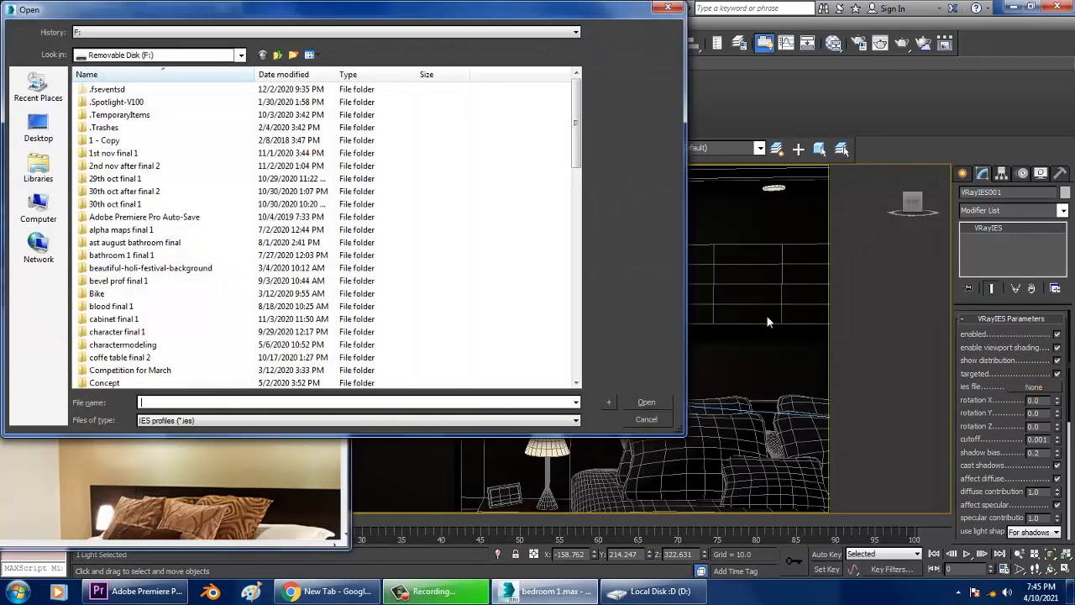
Browse the ies-lights-pack folder on the Desktop and pick comet.ies.
left_click(39, 130)
left_click(286, 261)
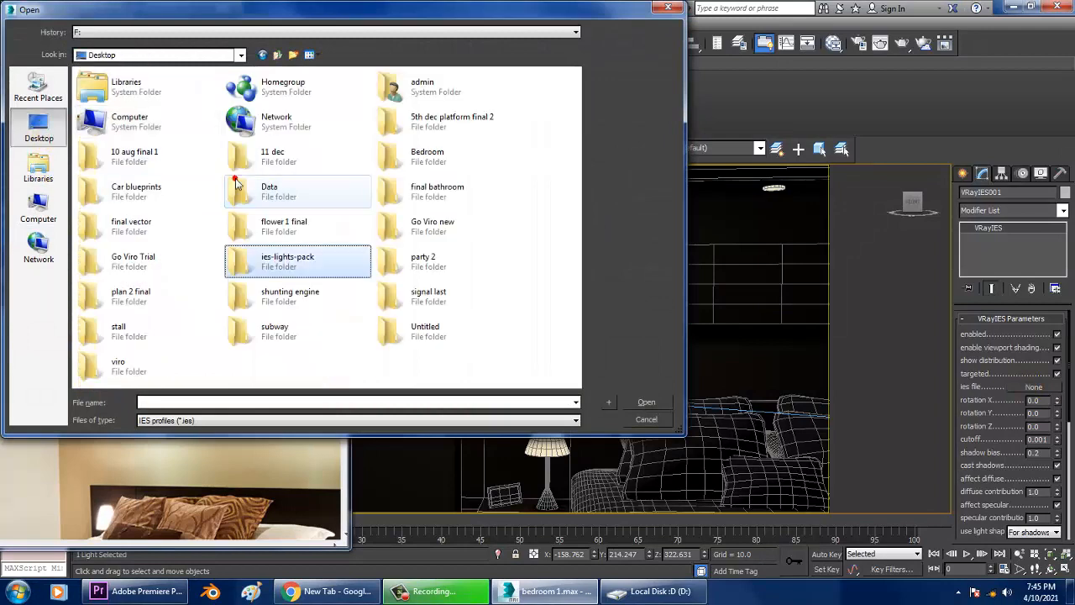
double_click(252, 262)
left_click(101, 112)
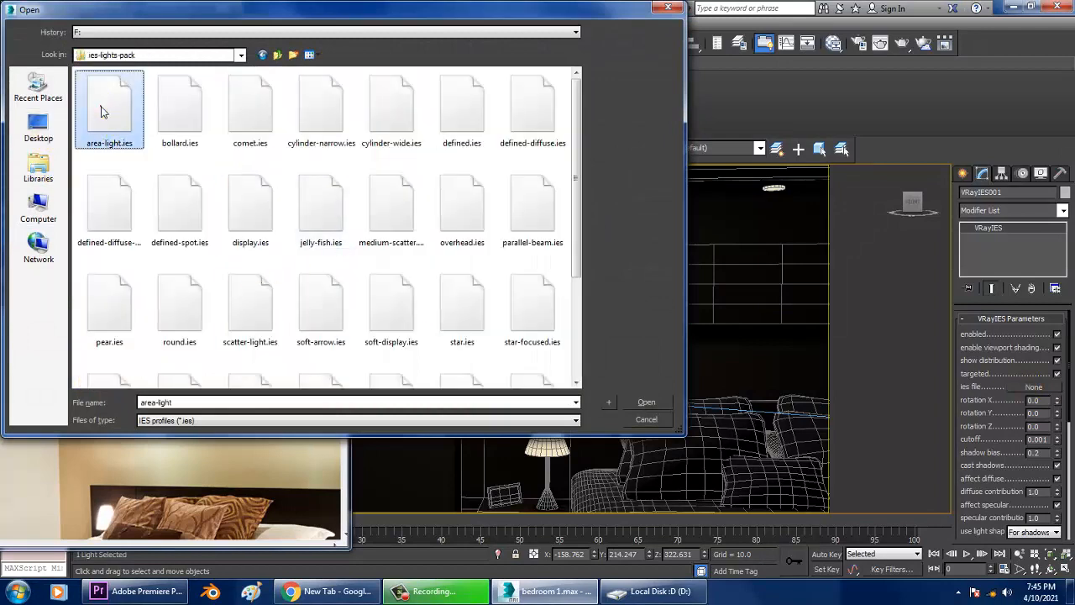
left_click(159, 106)
left_click(258, 123)
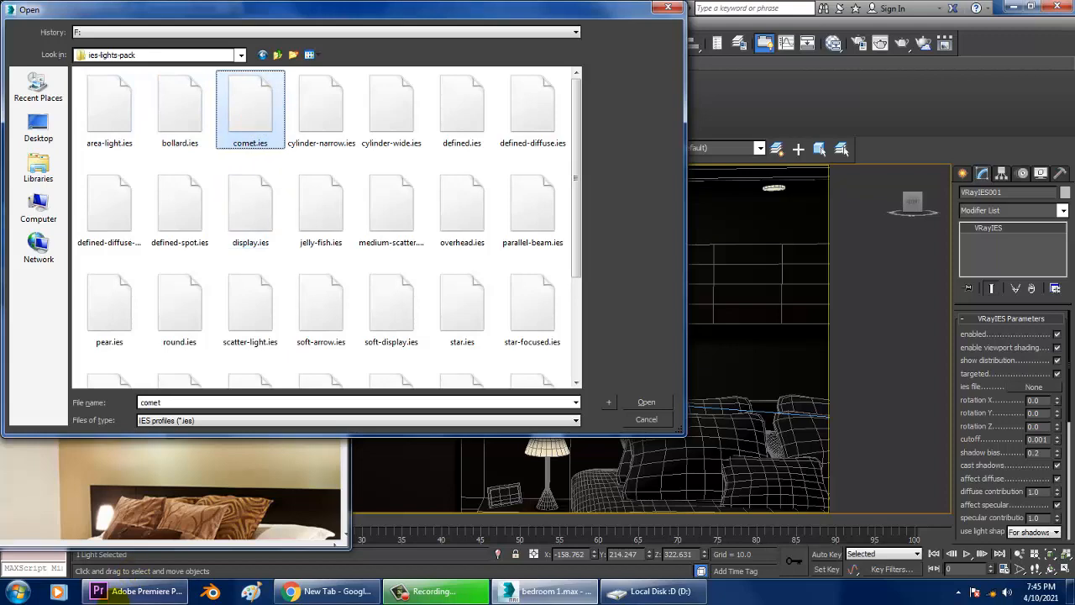
Open the ies-lights-pack folder on the Desktop in Windows Explorer and open the area-light preview image.
left_click(17, 591)
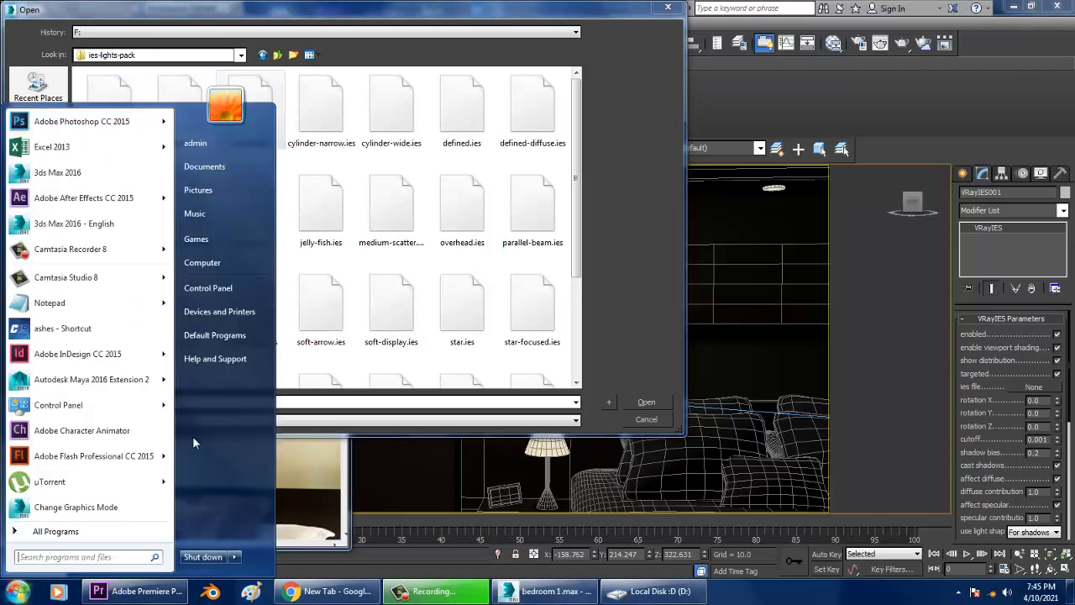
left_click(213, 260)
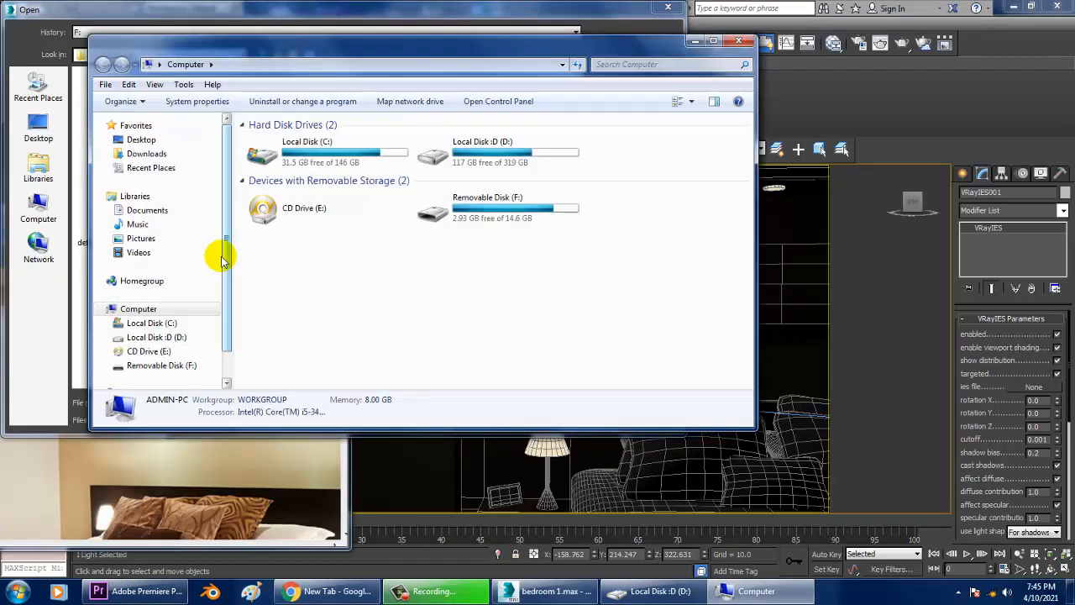
left_click(141, 140)
left_click(433, 220)
scroll(420, 211, "down", 5)
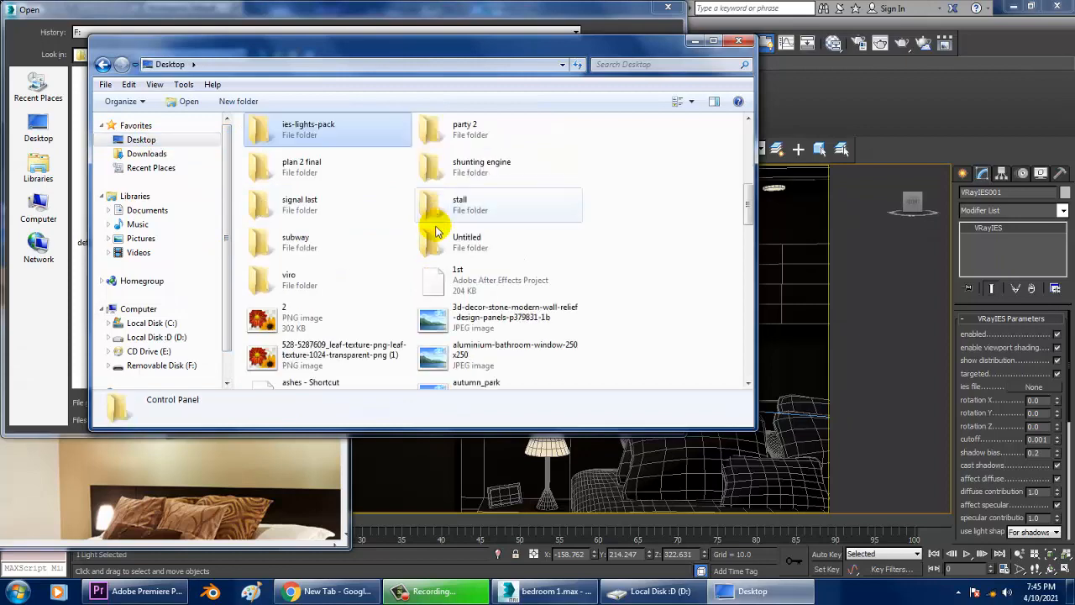
double_click(322, 140)
left_click(279, 156)
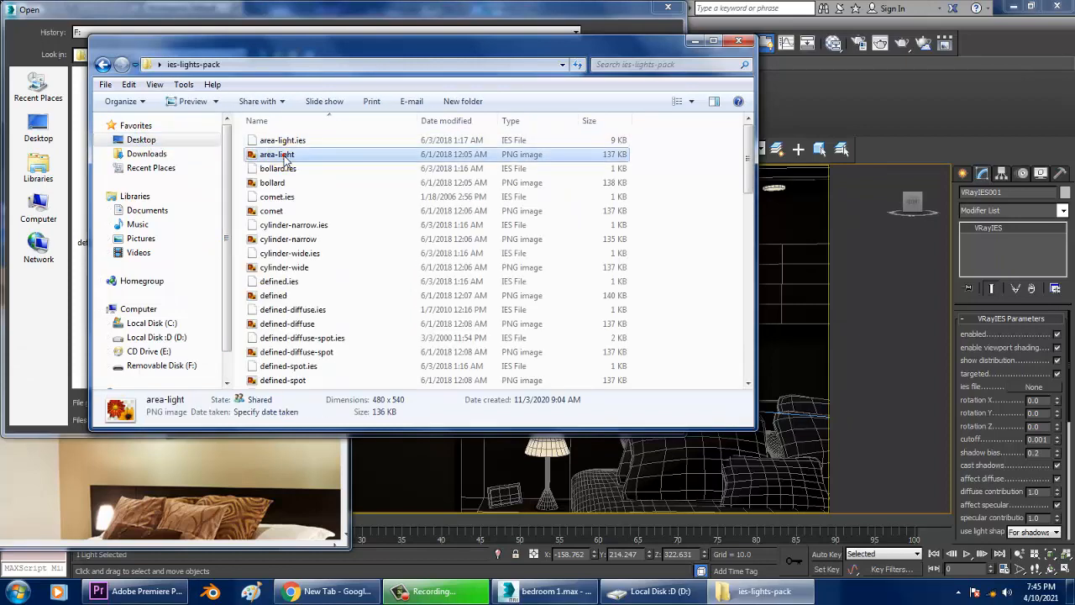
double_click(285, 157)
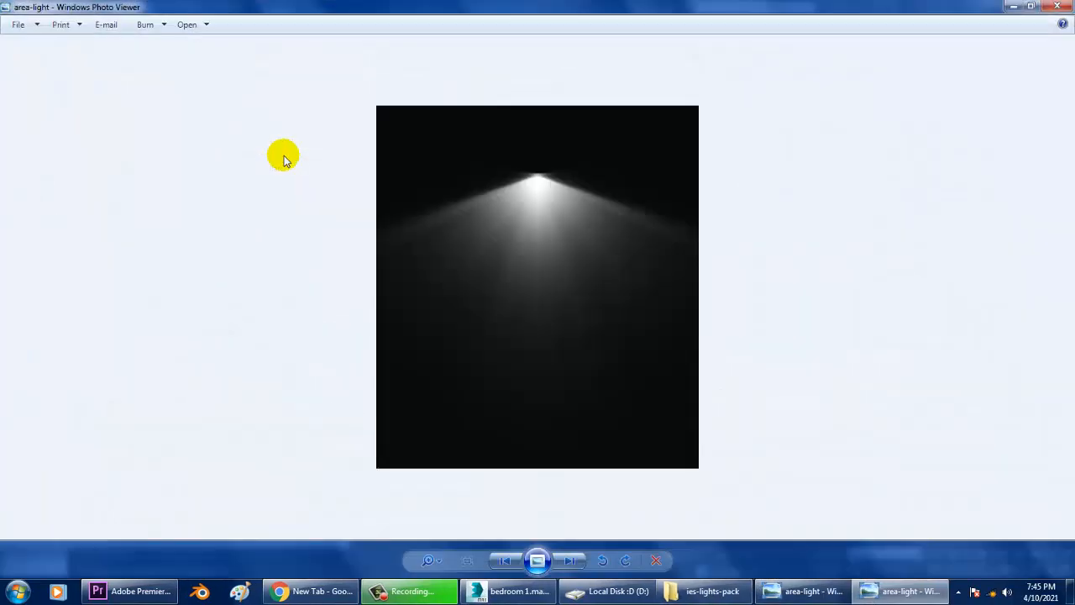
Browse through the IES preview images one by one, then close the photo viewer and the Explorer window.
key("Right")
key("Right")
key("Right")
key("Right")
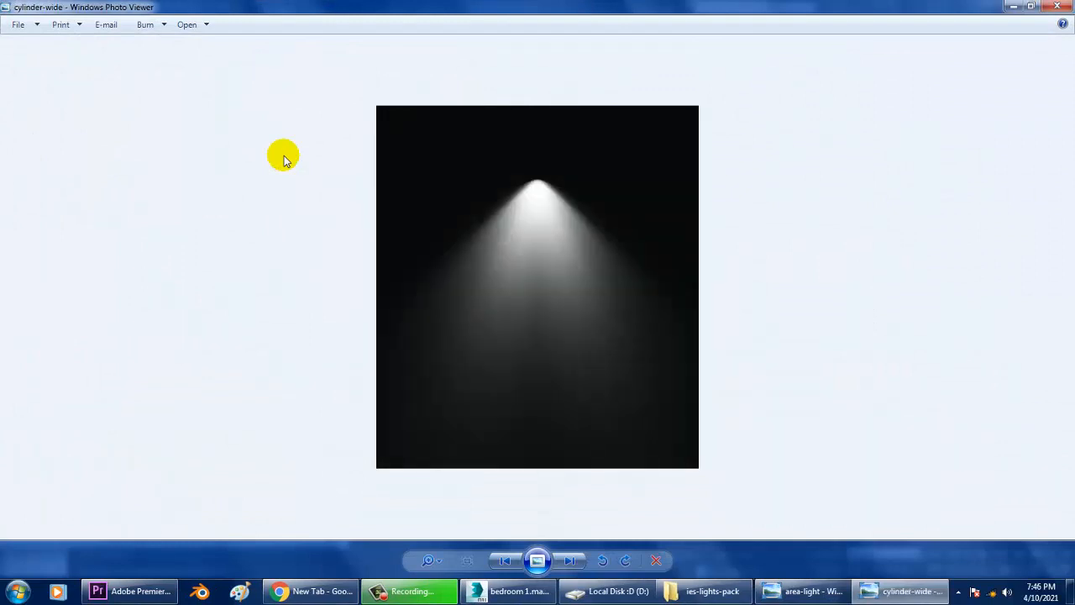
key("Right")
key("Right")
key("Right")
key("Right")
key("Right")
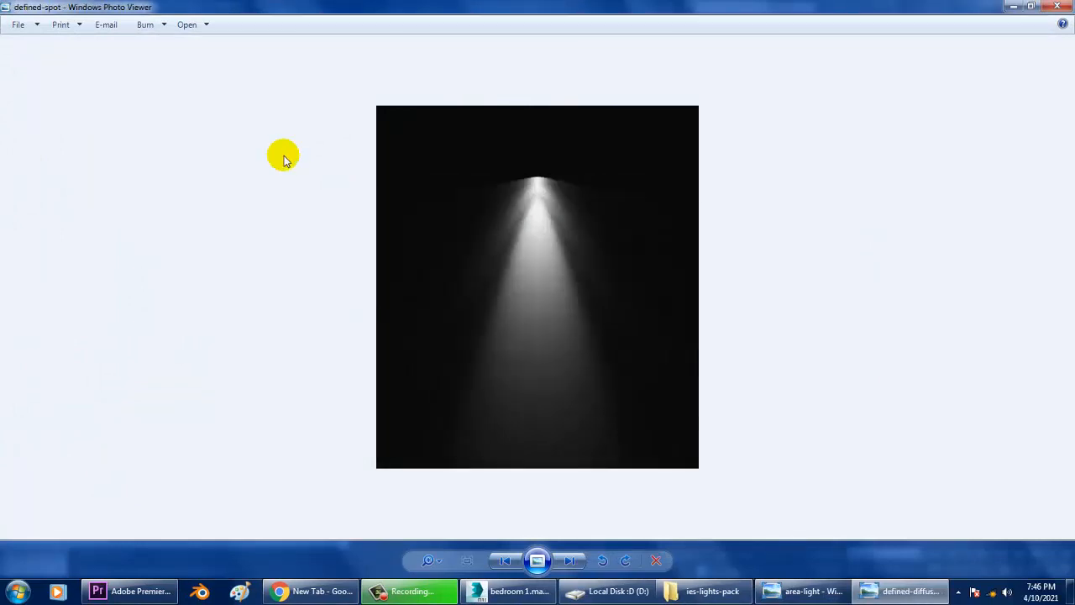
key("Right")
key("Right")
key("Right")
key("Right")
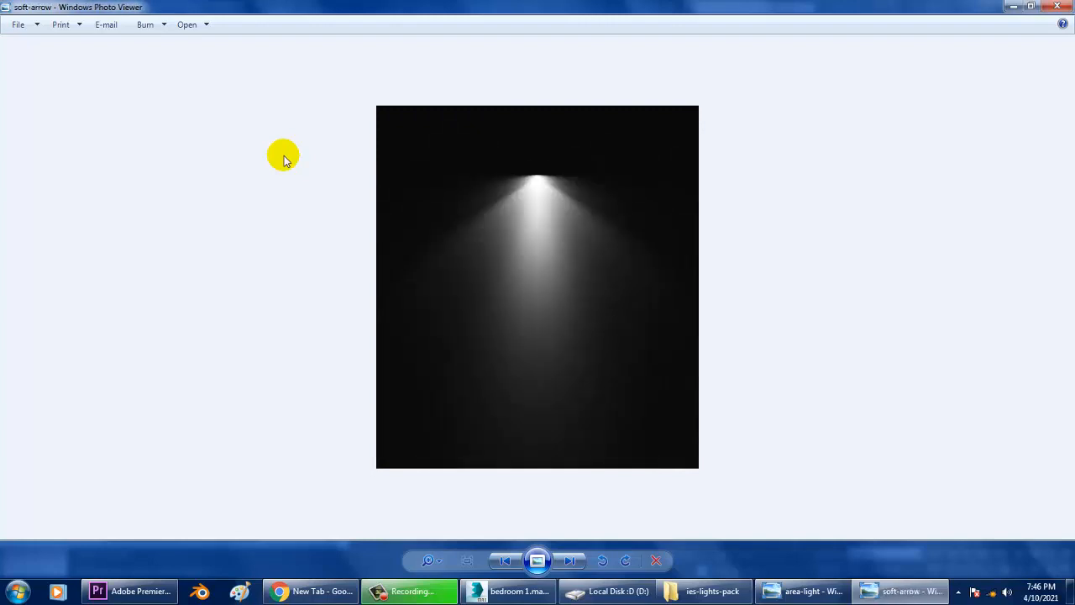
key("Right")
key("Right")
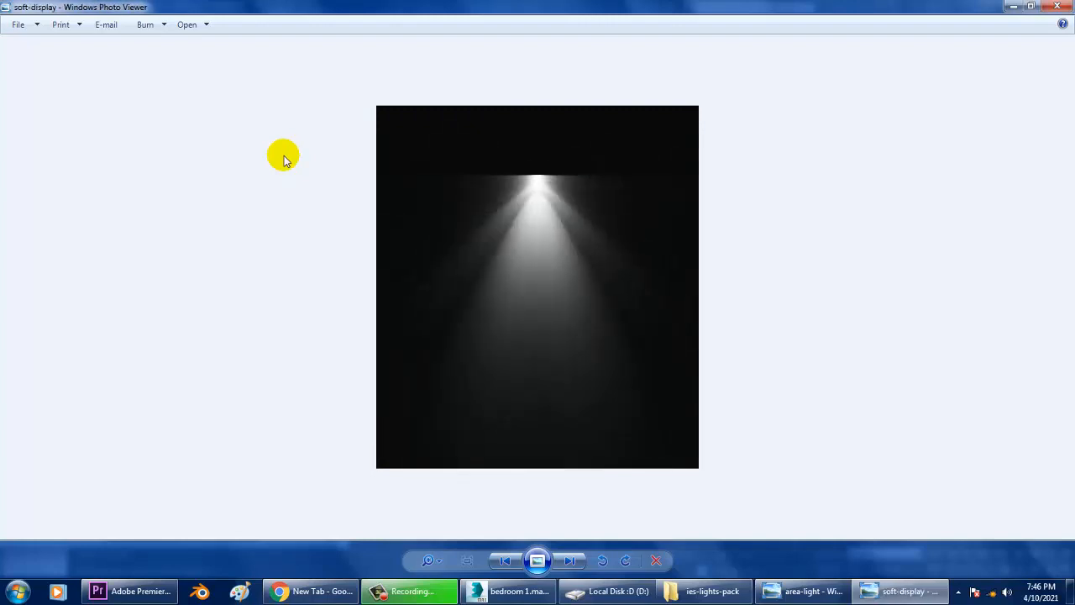
key("Right")
key("Right")
key("Right")
key("Right")
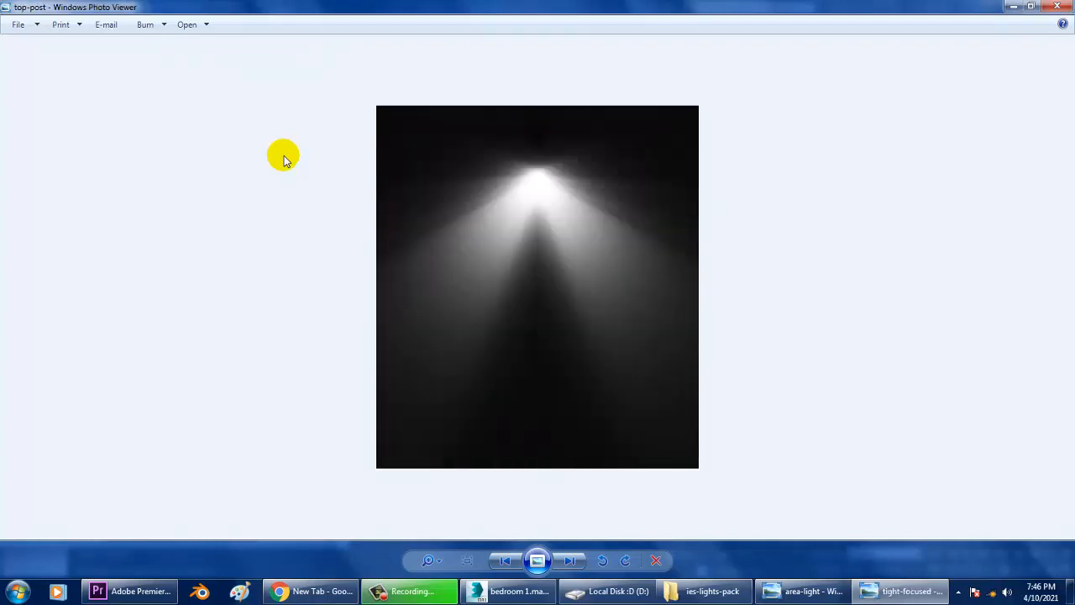
key("Right")
key("Right")
key("Right")
key("Right")
key("Right")
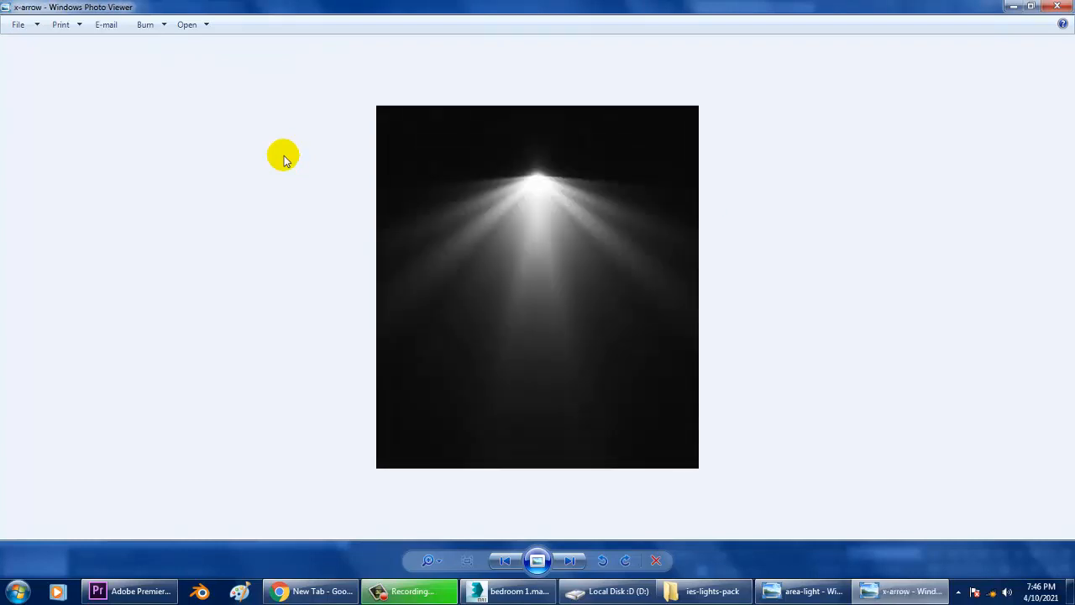
key("Right")
key("Right")
key("Right")
key("Right")
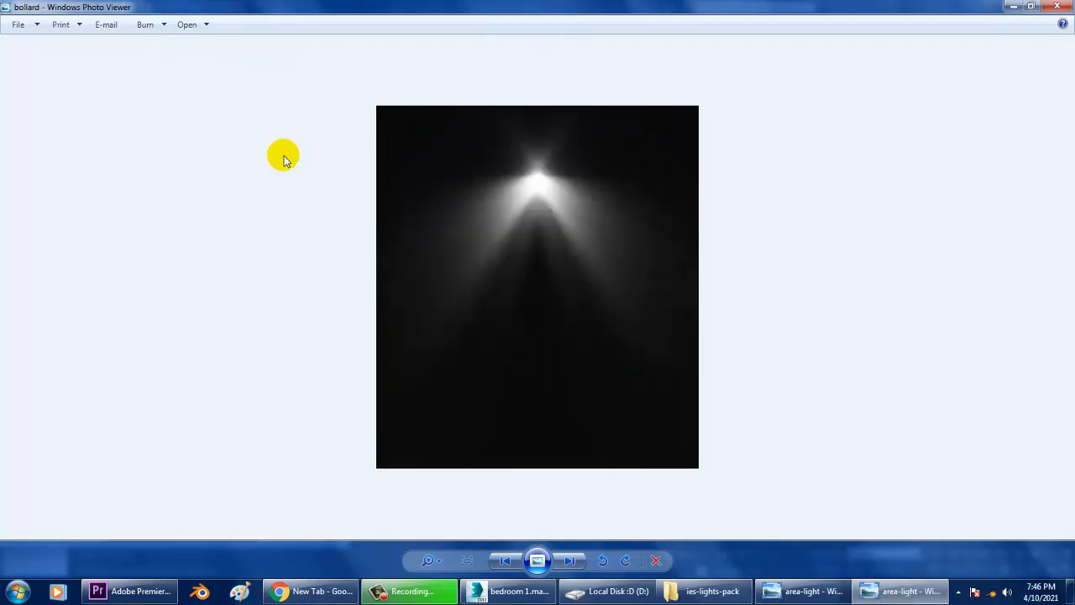
key("Right")
key("Right")
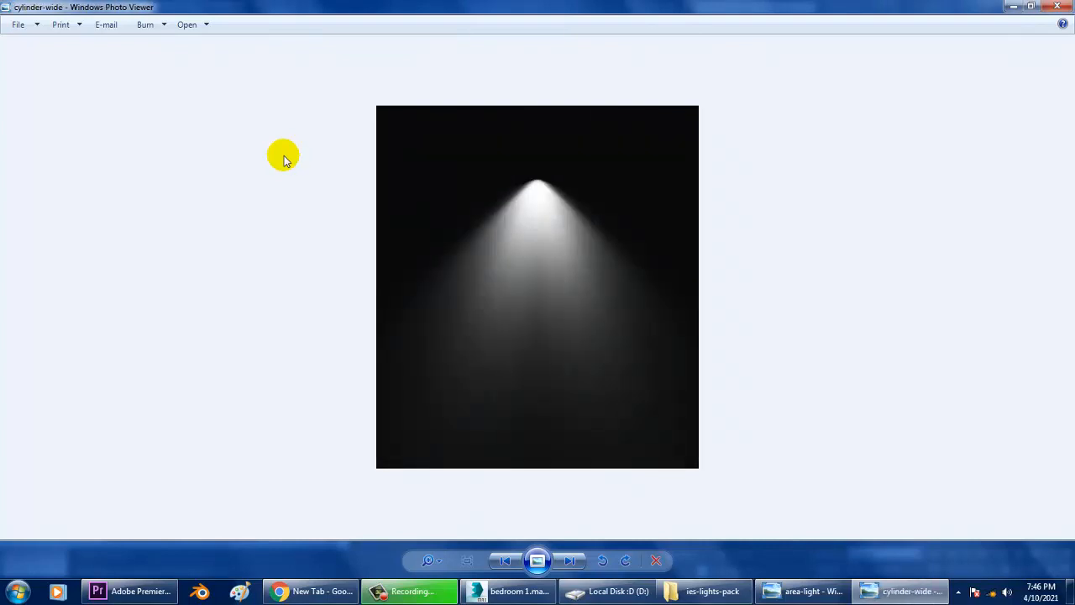
key("Right")
key("Right")
key("Right")
key("Right")
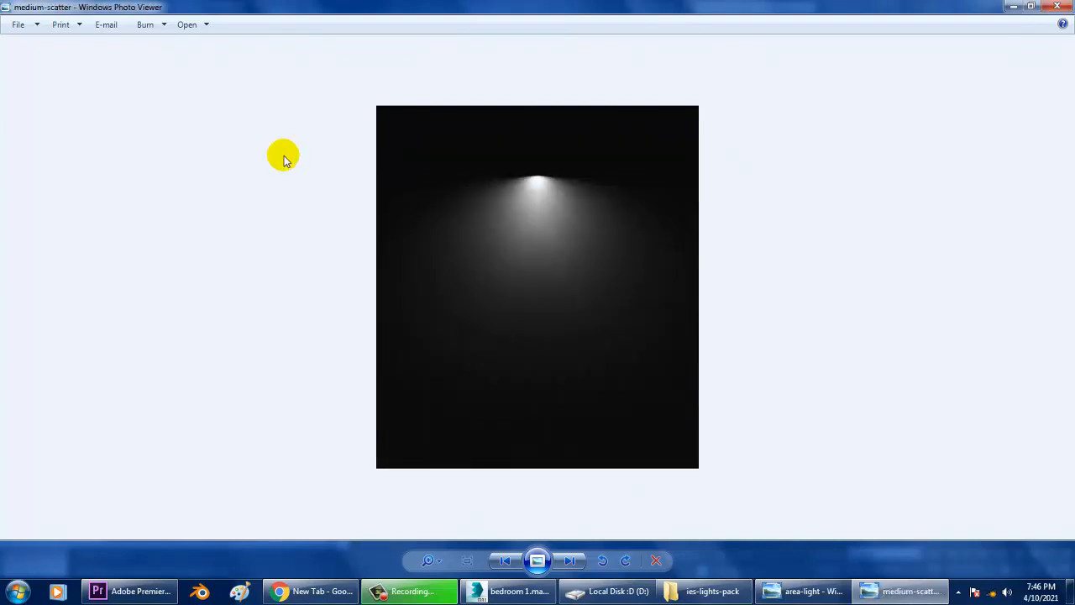
key("Right")
key("Right")
key("Right")
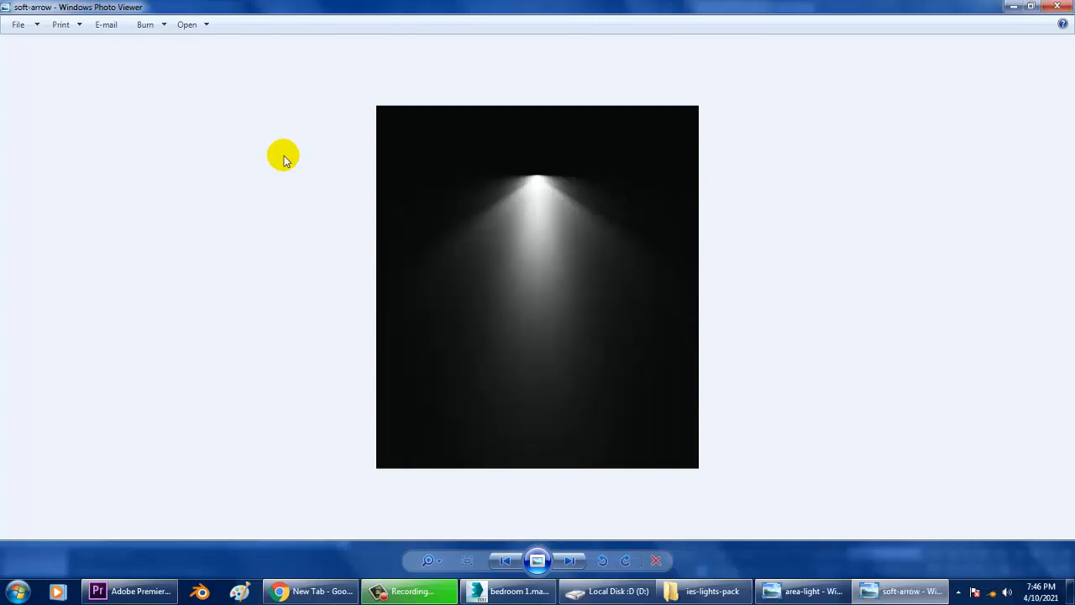
key("Right")
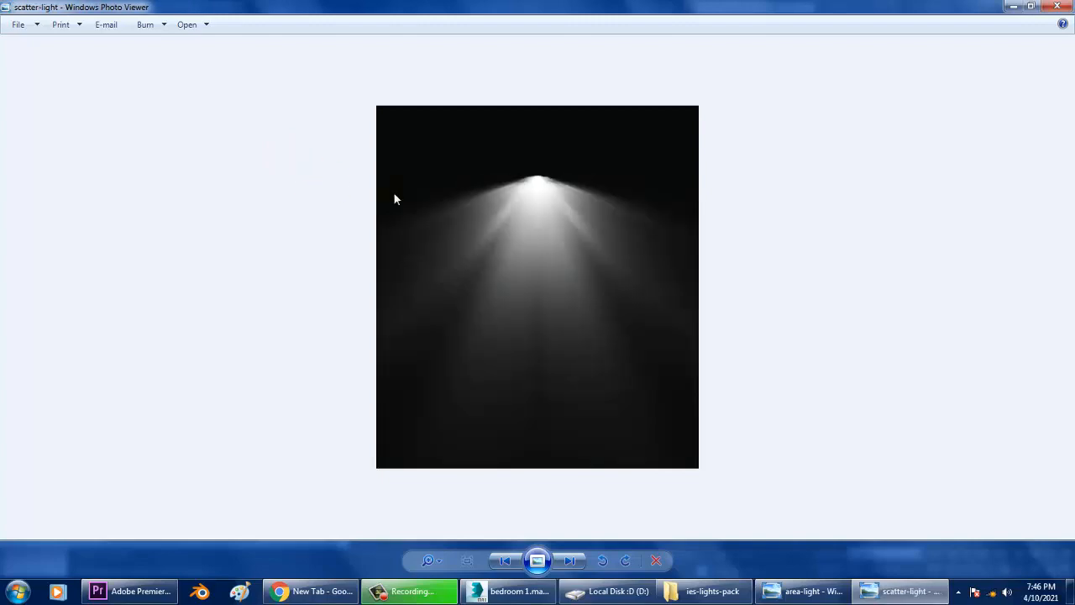
left_click(1013, 6)
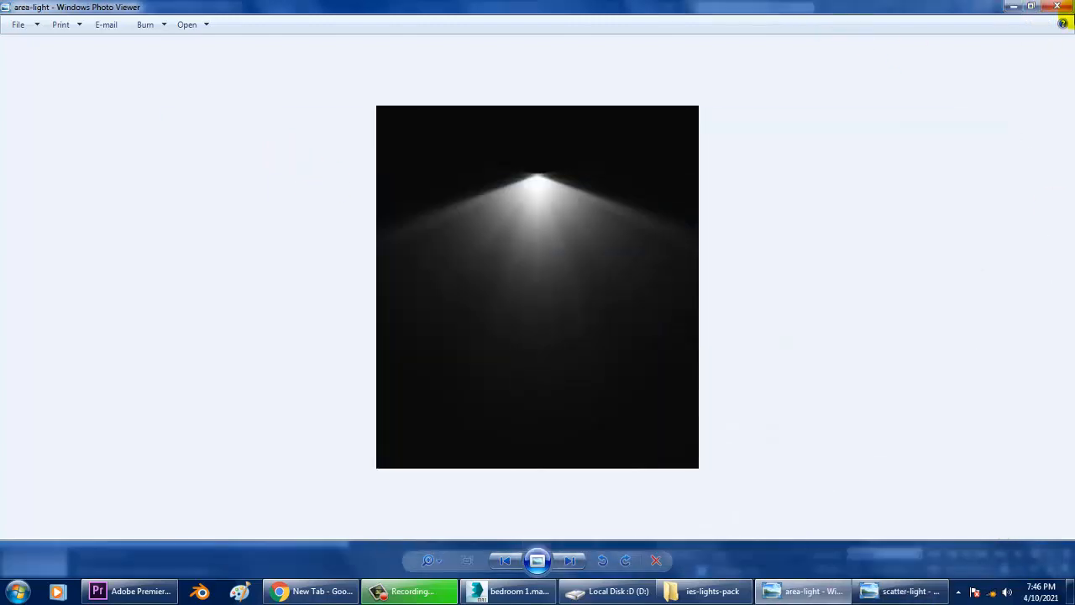
left_click(1054, 7)
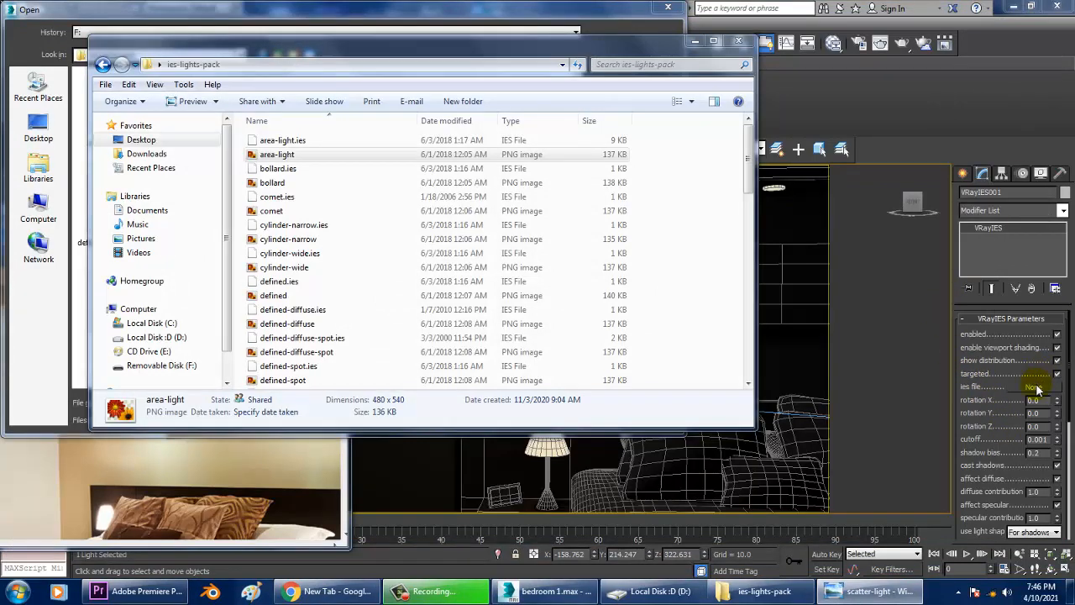
left_click(739, 42)
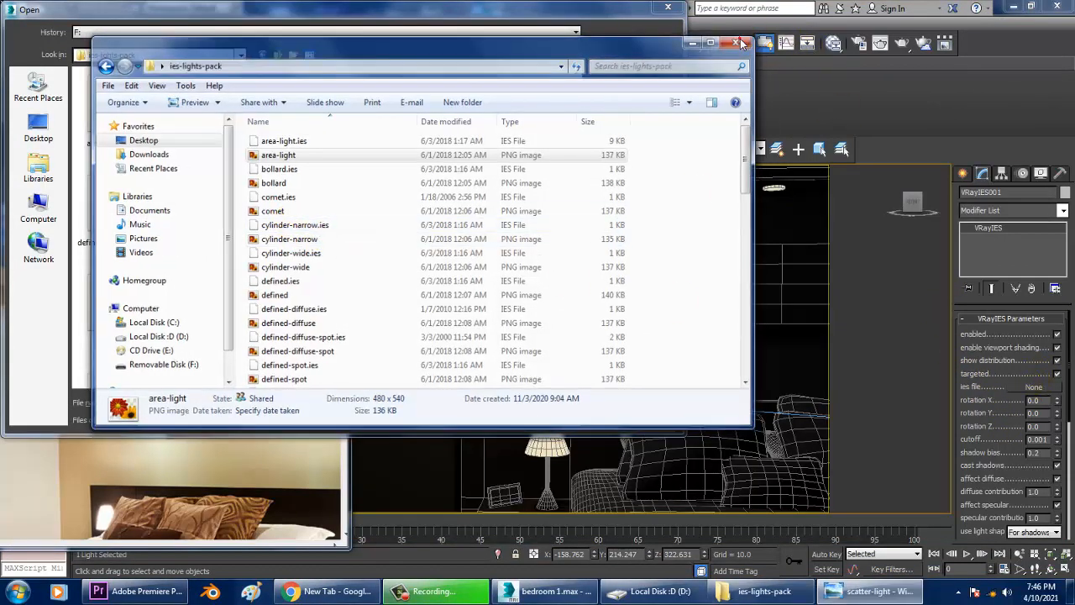
Load scatter-light.ies as the light's ies file.
left_click(250, 216)
left_click(251, 305)
left_click(254, 315)
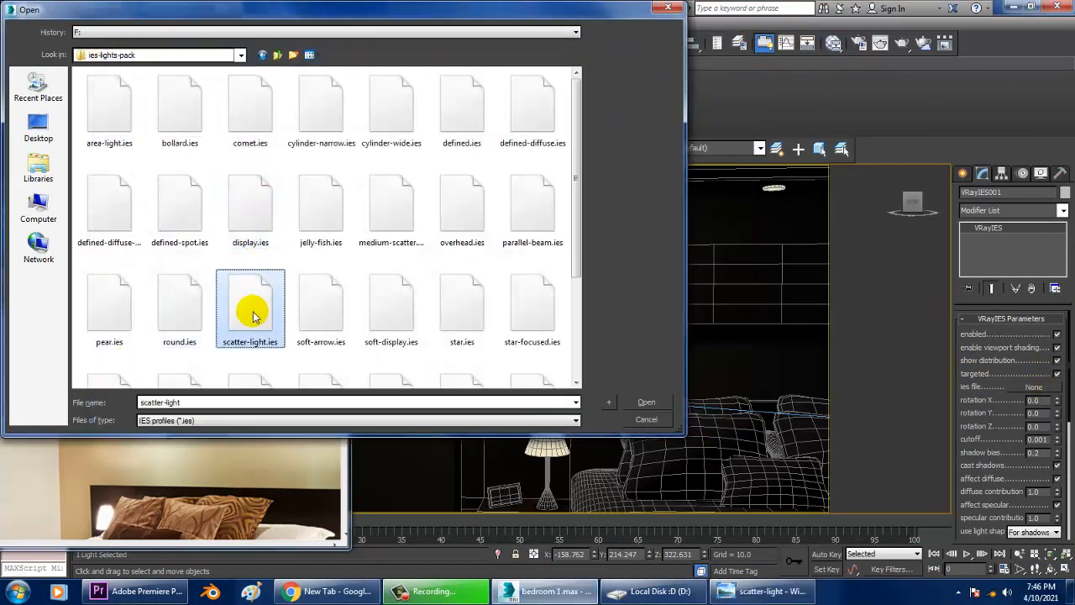
double_click(252, 313)
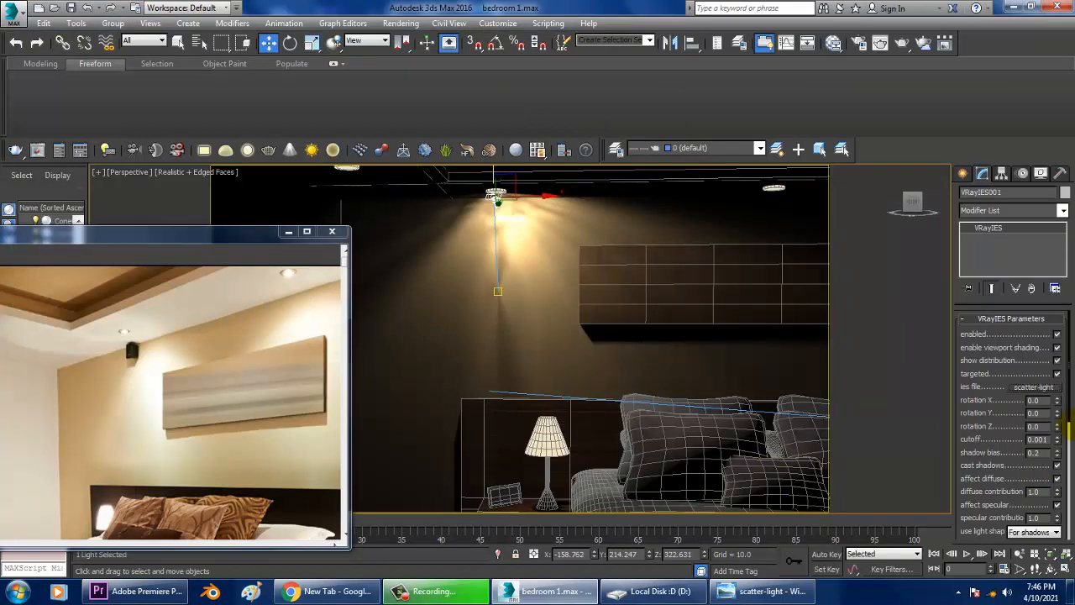
Switch the light's color mode to Temperature and set the color temperature to about 6890.
scroll(1016, 486, "down", 6)
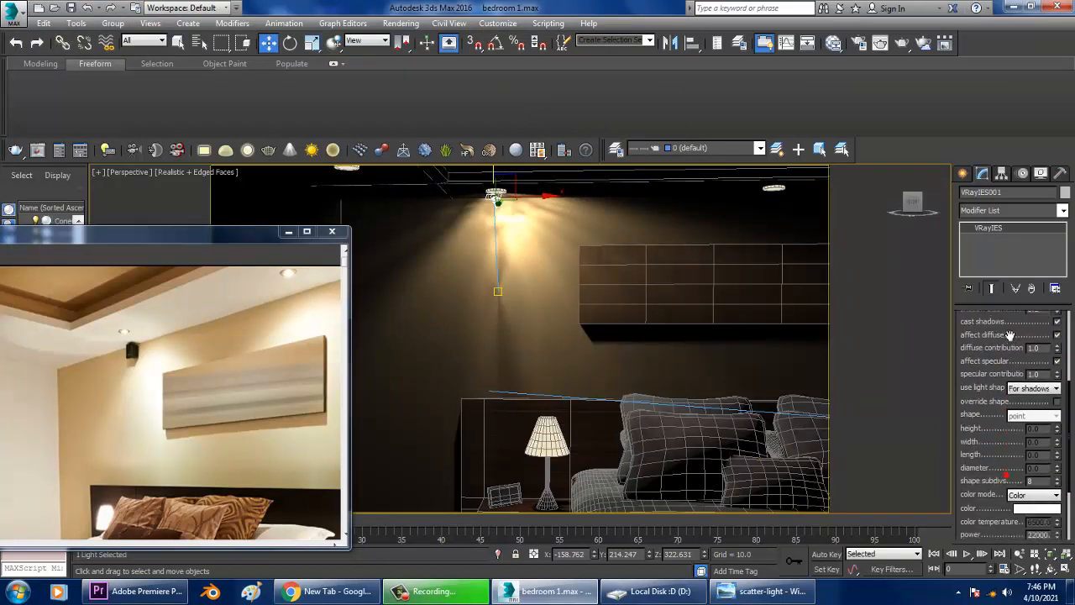
left_click(1032, 460)
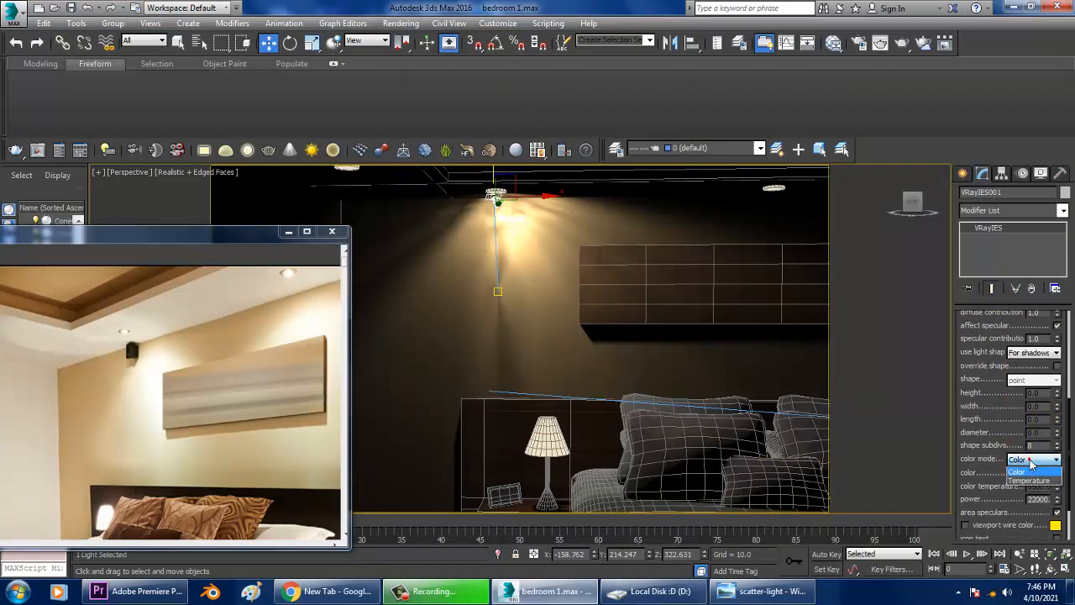
left_click(1035, 478)
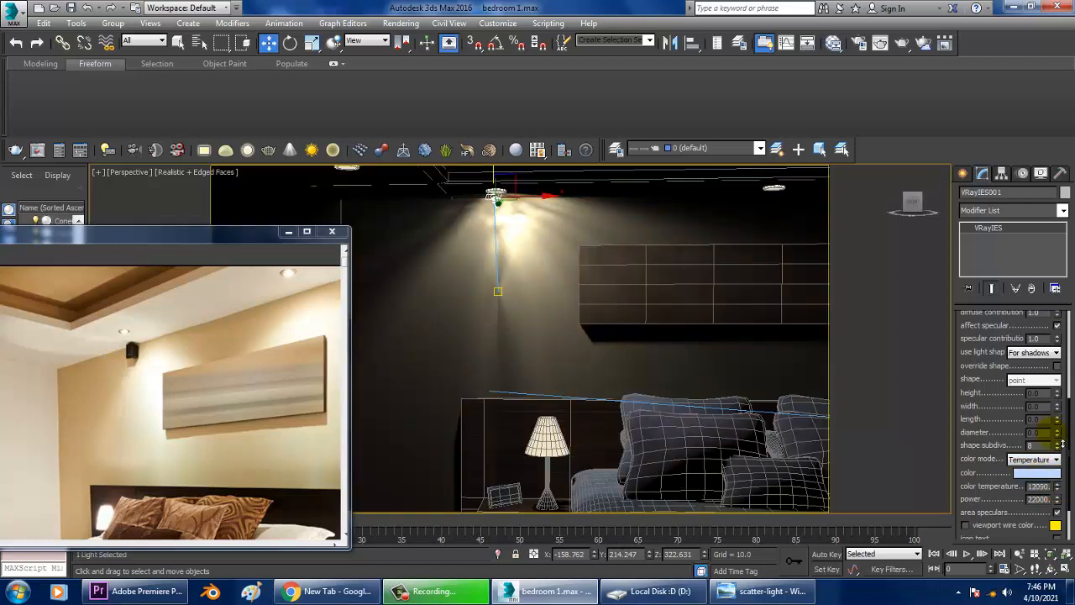
mouse_move(1062, 505)
left_mouse_down()
mouse_move(1062, 475)
mouse_move(1060, 491)
left_mouse_up()
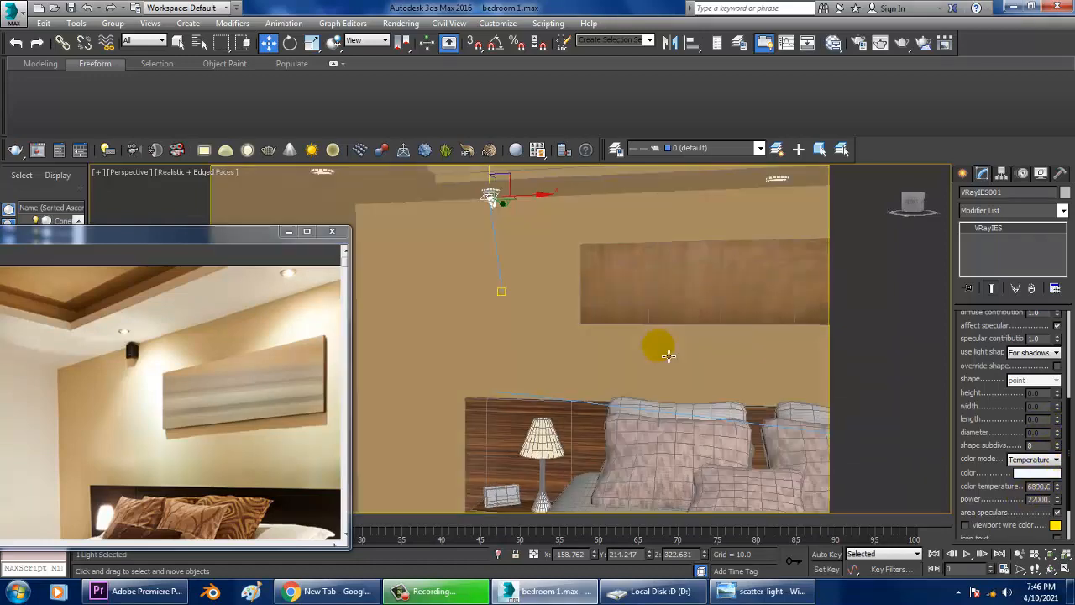
Lower the light's power to about 12320.
middle_click_drag(656, 344, 682, 378)
scroll(993, 376, "up", 5)
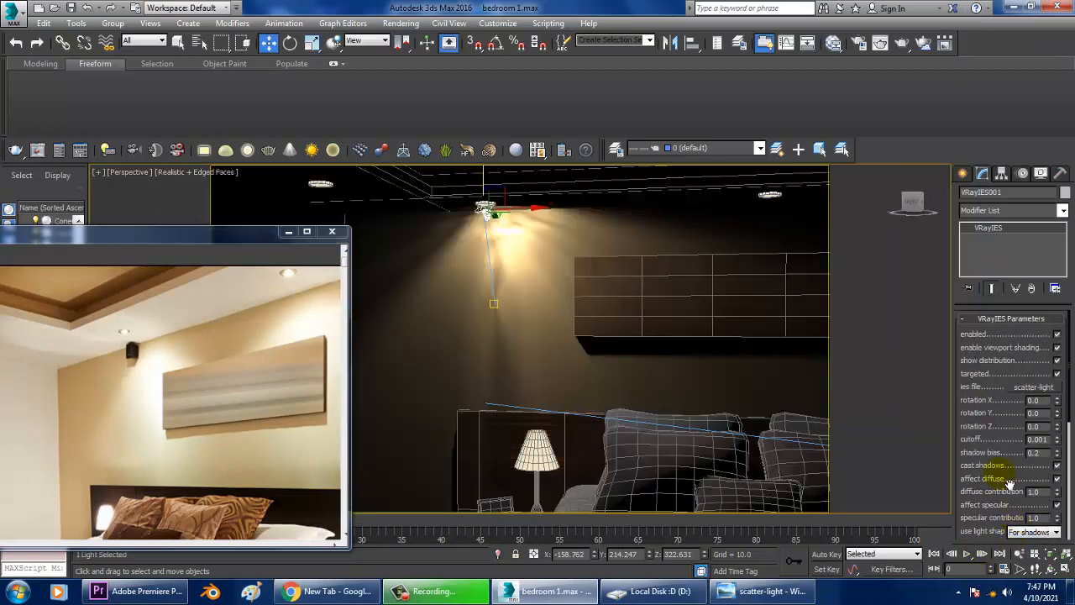
left_click_drag(1014, 480, 999, 323)
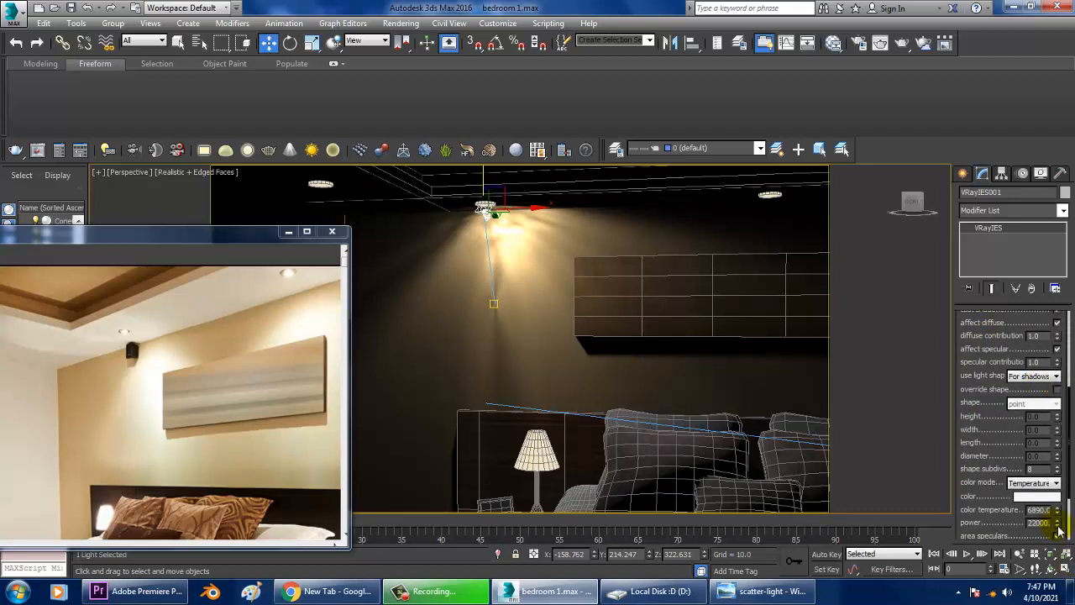
left_click_drag(1058, 526, 1065, 561)
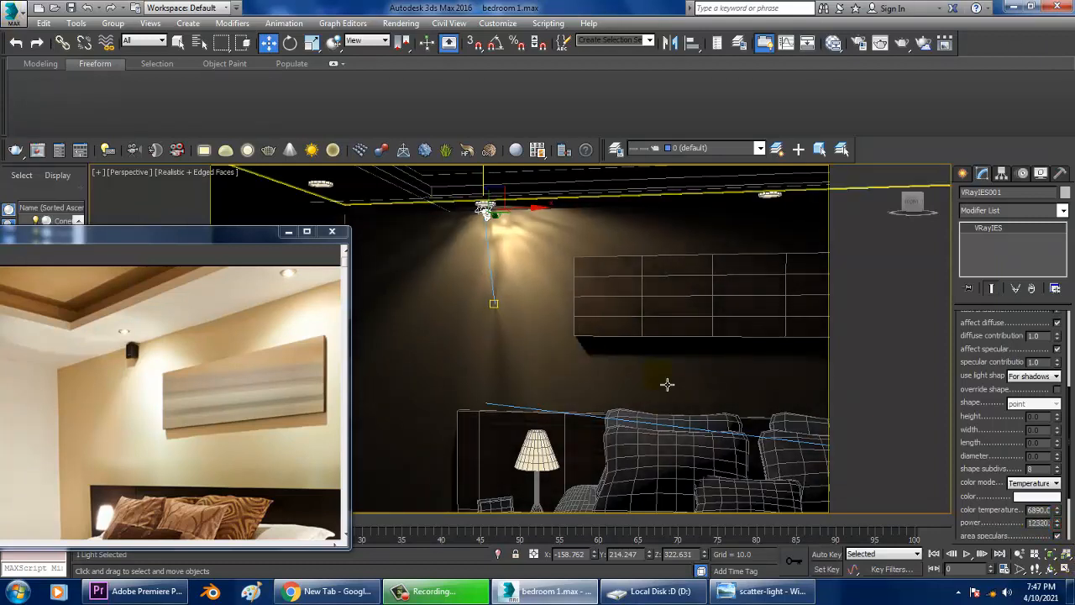
Copy the ceiling light and place the copy to the right along the wall, above the wall panel.
left_click_drag(137, 223, 1, 157)
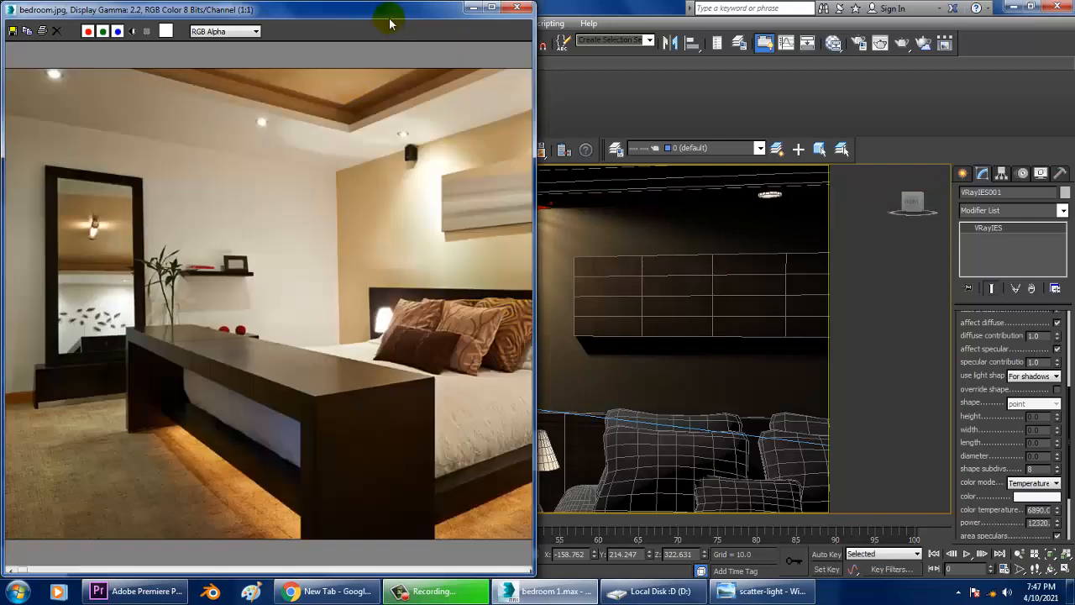
left_click_drag(389, 24, 202, 60)
scroll(499, 274, "down", 2)
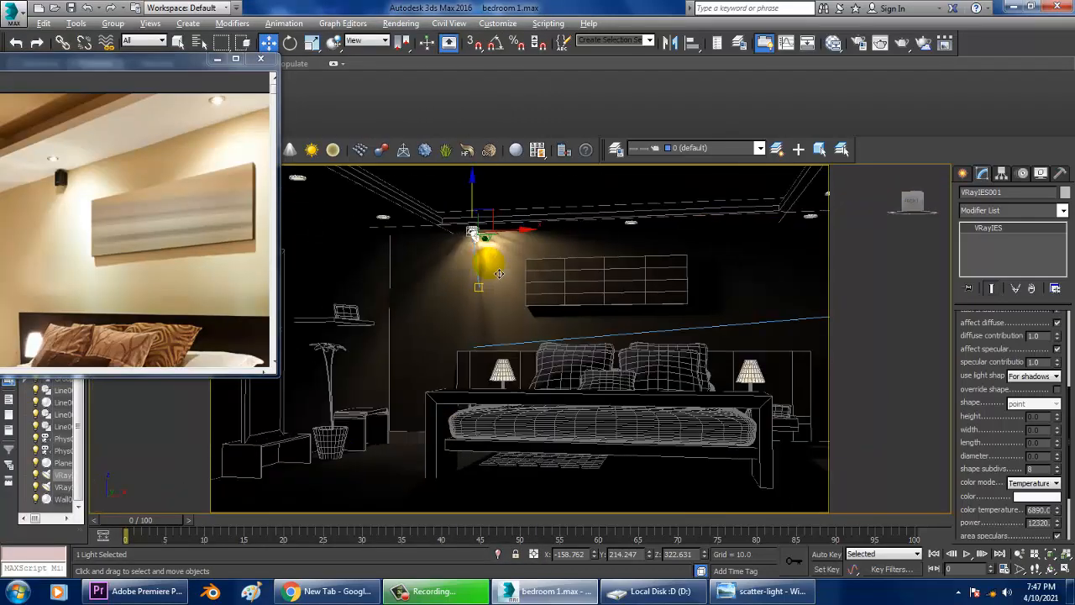
left_click(481, 286)
middle_click_drag(531, 267, 536, 271, "alt")
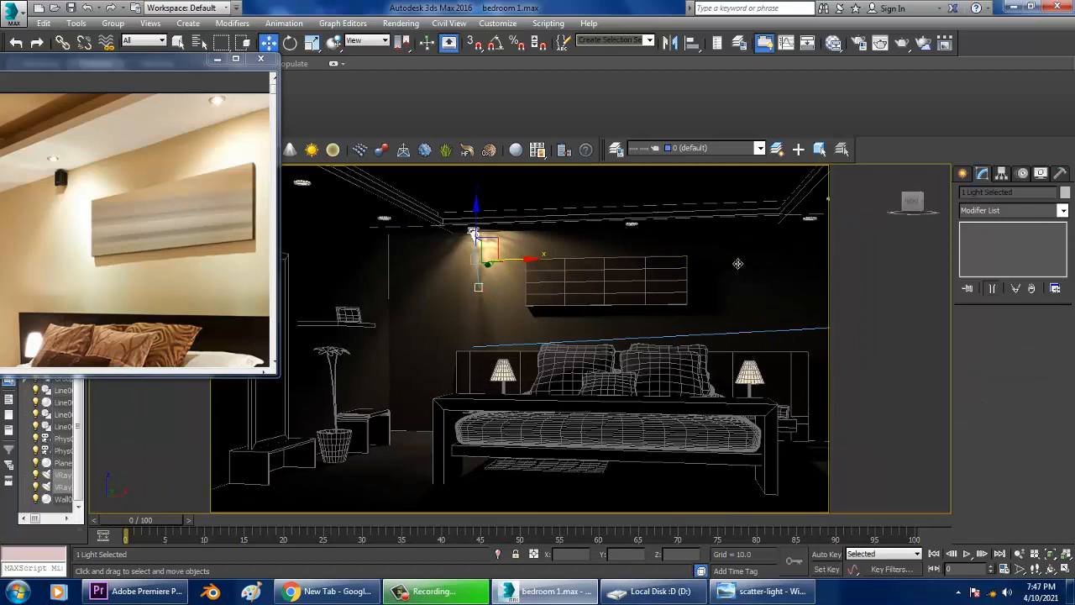
left_click_drag(737, 264, 674, 260)
Orbit the perspective view to compare the lit wall with the reference photo.
left_click(538, 352)
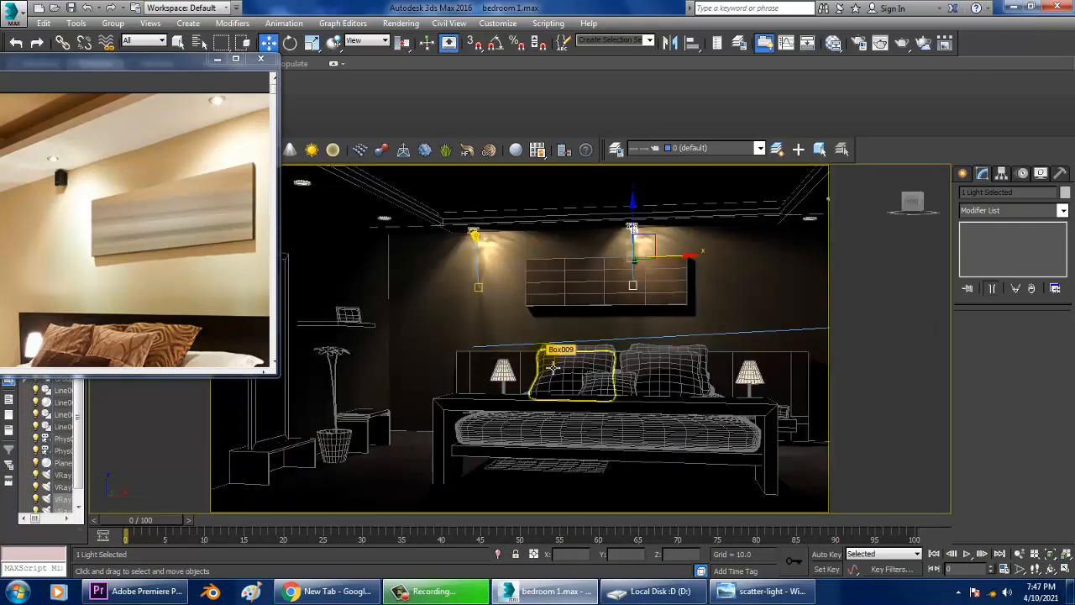
middle_click_drag(594, 377, 552, 382, "alt")
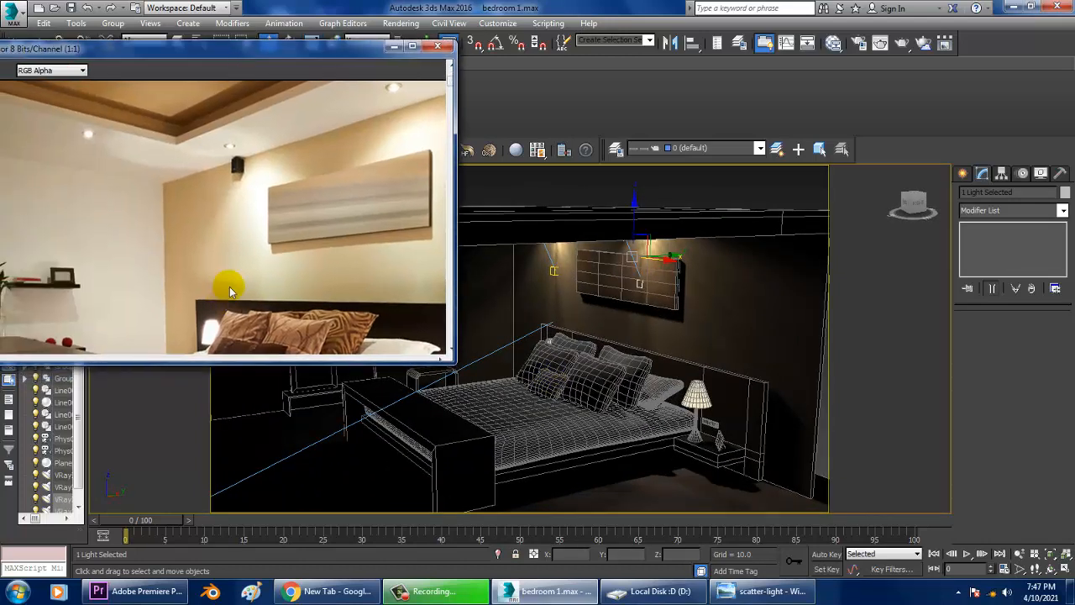
scroll(239, 251, "down", 1)
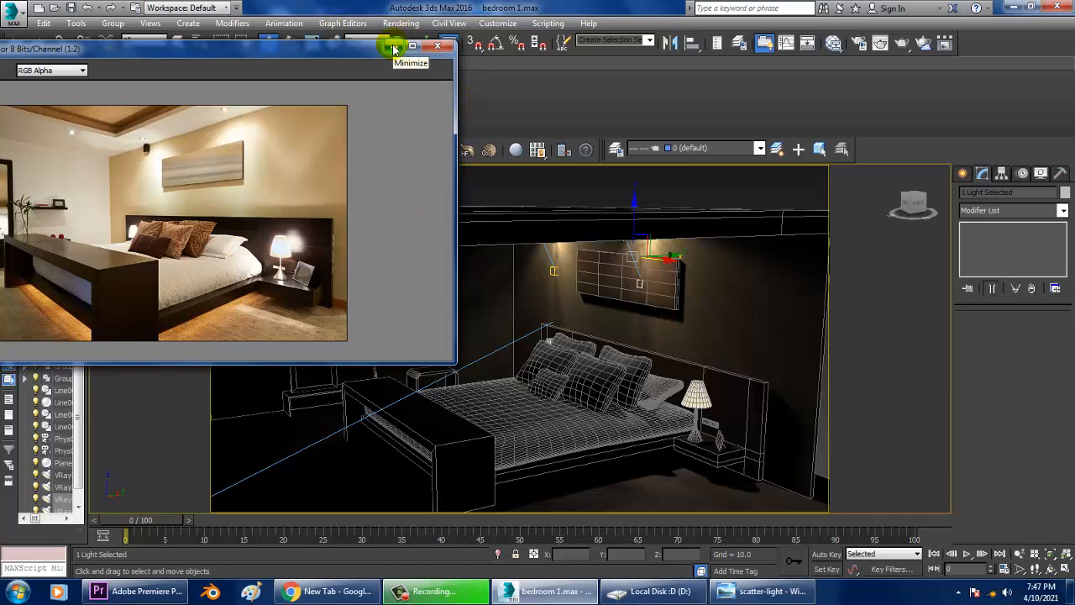
left_click_drag(264, 48, 171, 52)
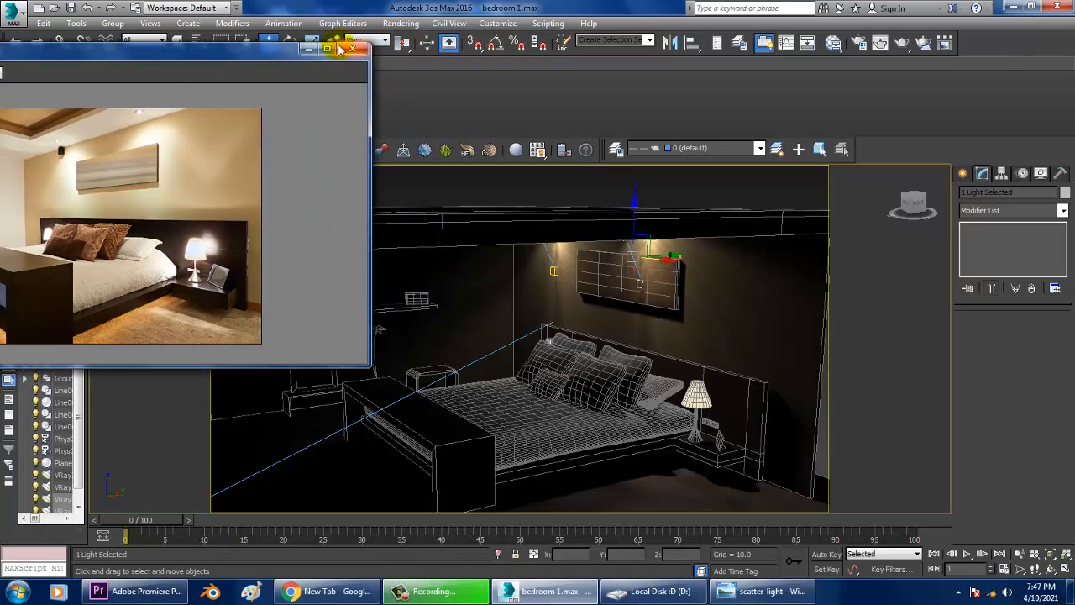
Minimize the reference photo and create a photometric Free Light on the floor beside the bed base.
left_click(308, 49)
left_click(962, 173)
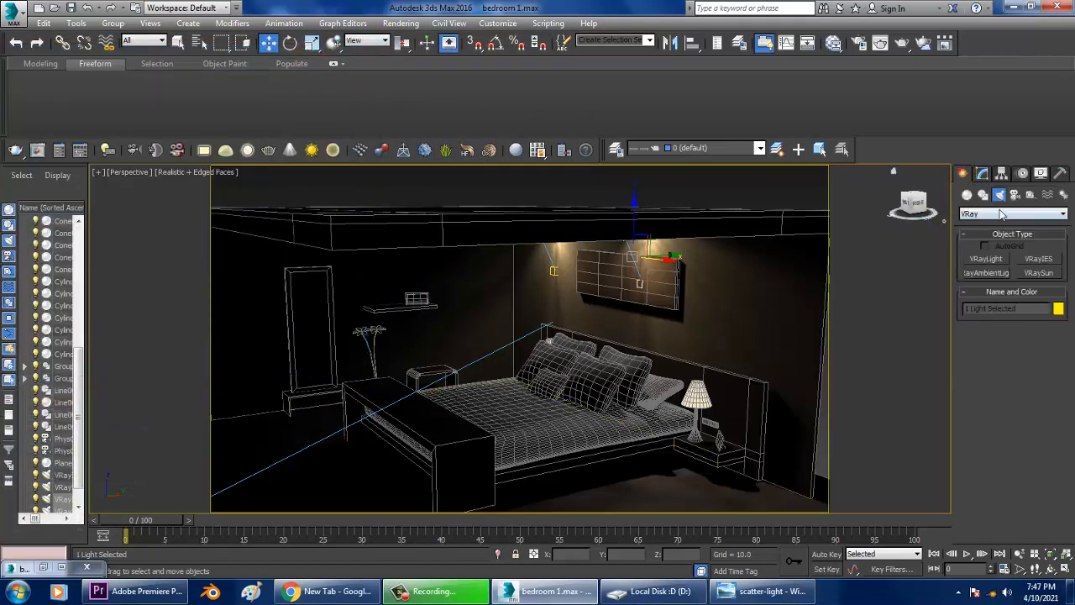
left_click(1012, 214)
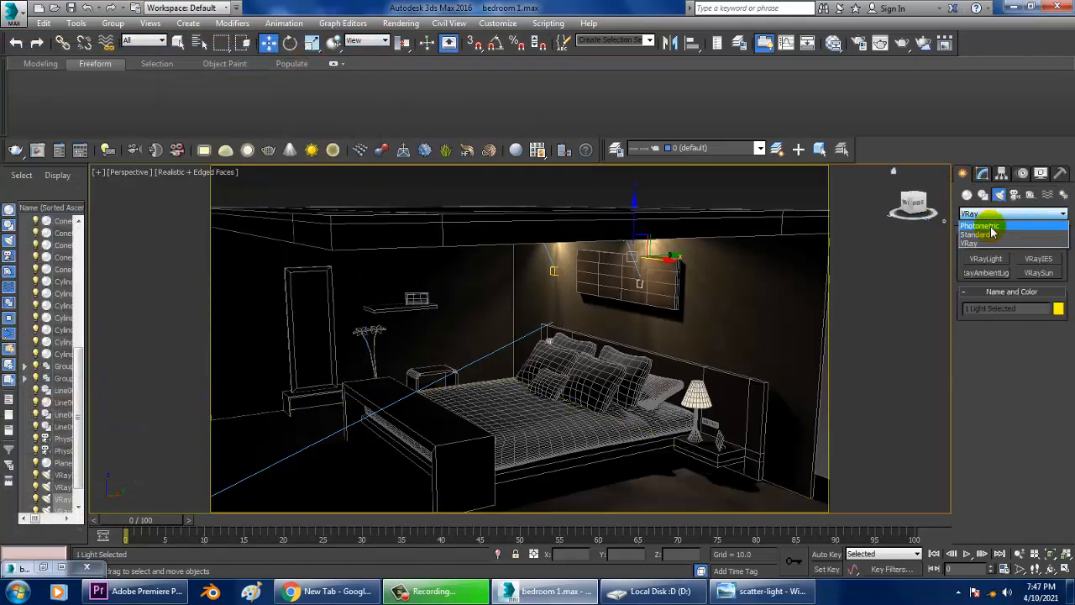
left_click(991, 226)
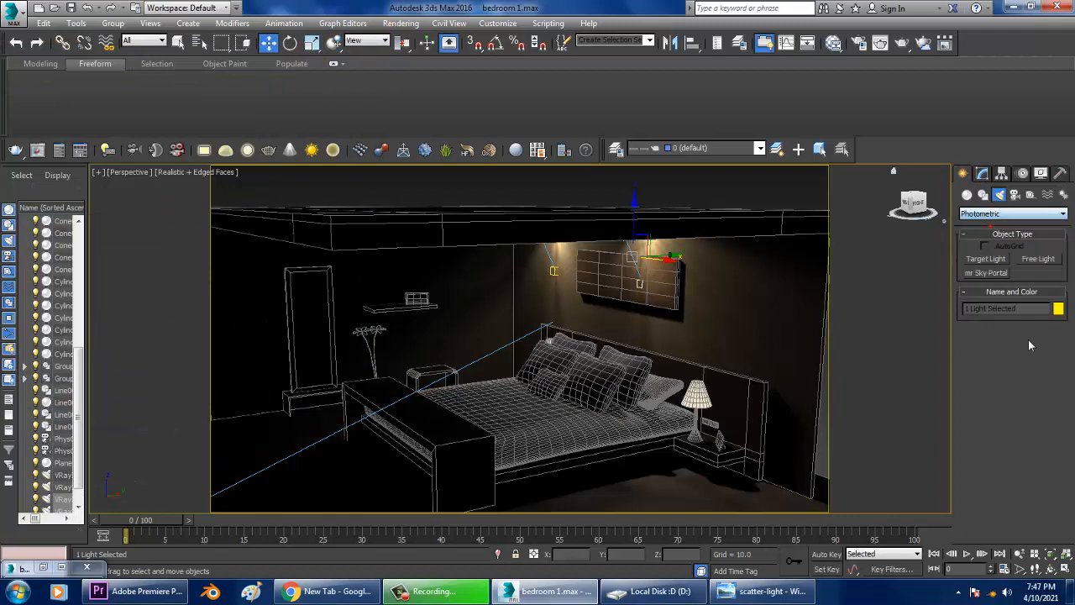
left_click(1038, 261)
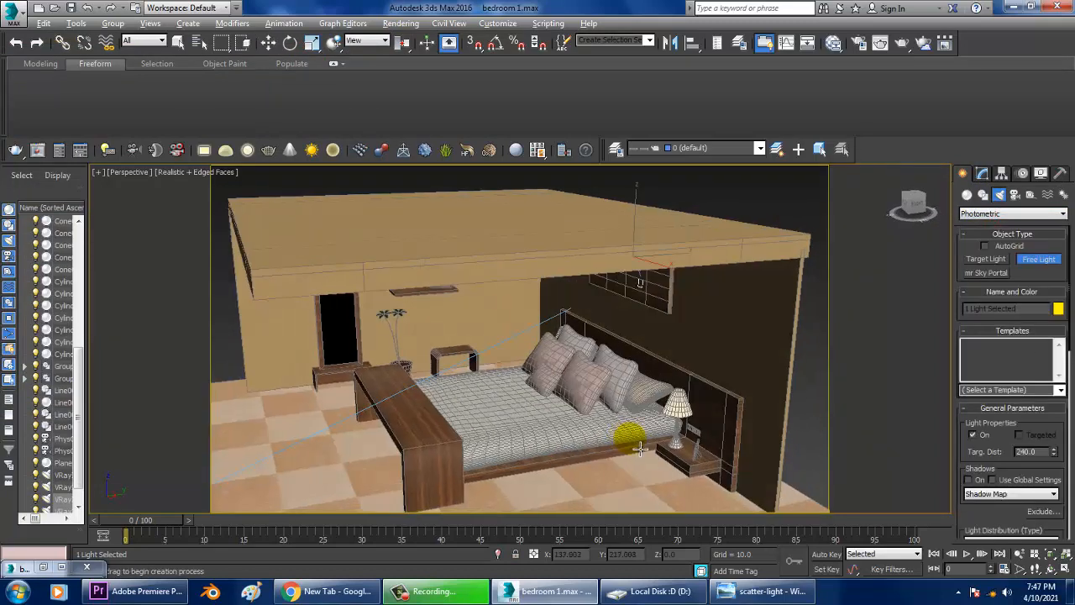
scroll(435, 415, "up", 5)
scroll(437, 415, "down", 5)
scroll(542, 384, "up", 4)
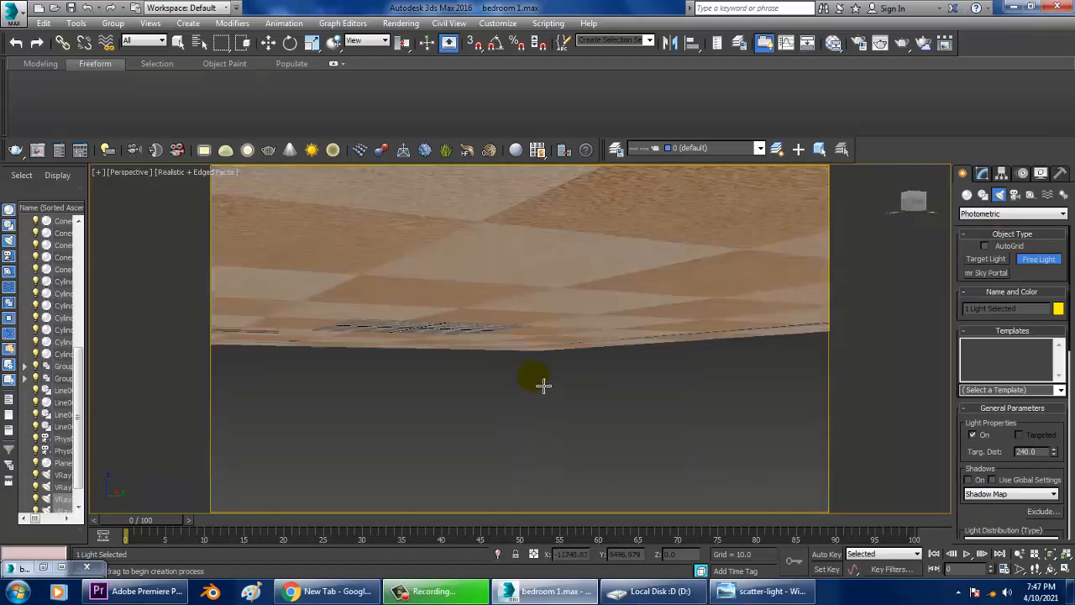
scroll(523, 403, "down", 4)
left_click(357, 378)
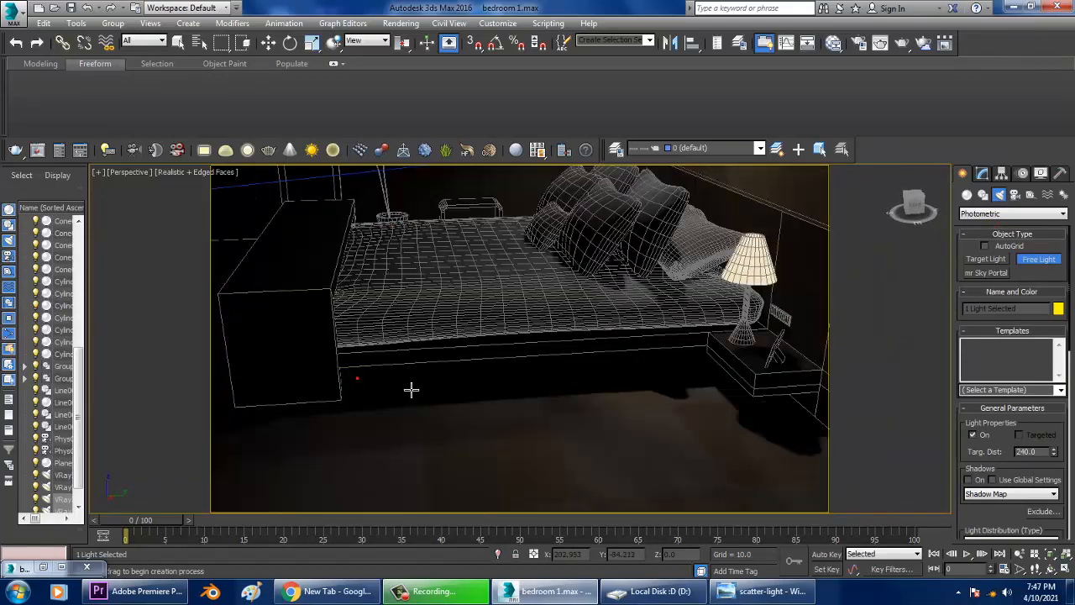
left_click_drag(410, 390, 516, 374)
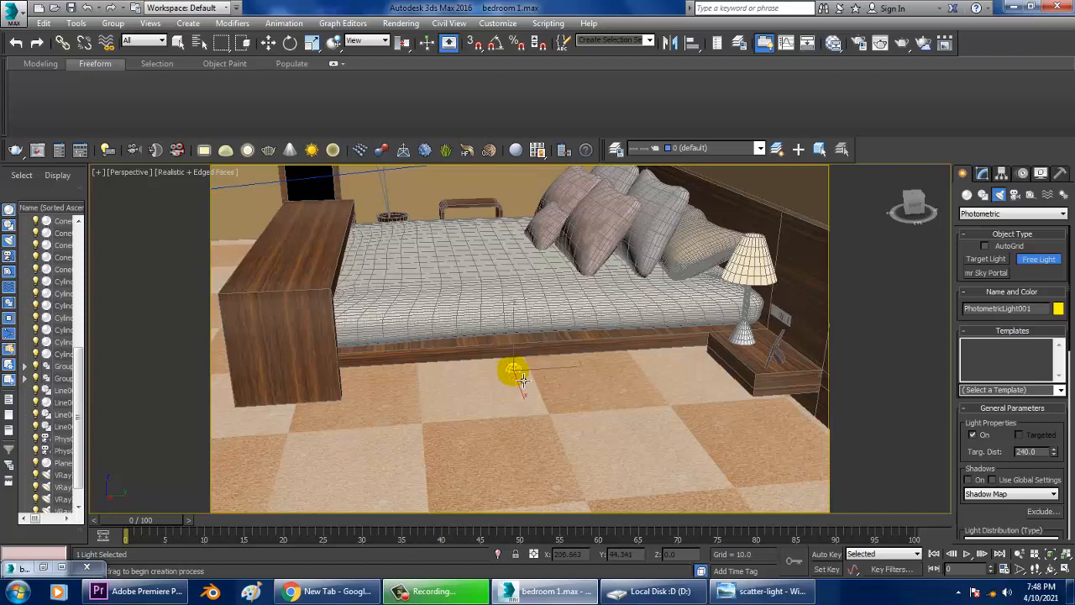
right_click(656, 387)
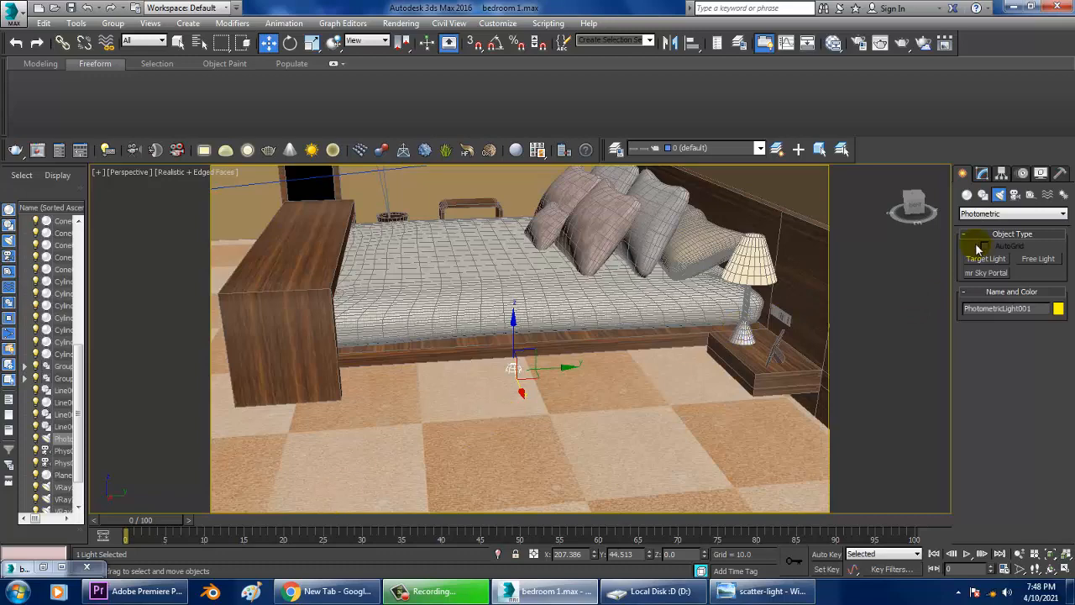
Change the light's emitting shape from Point to Rectangle.
left_click(981, 174)
key("F3")
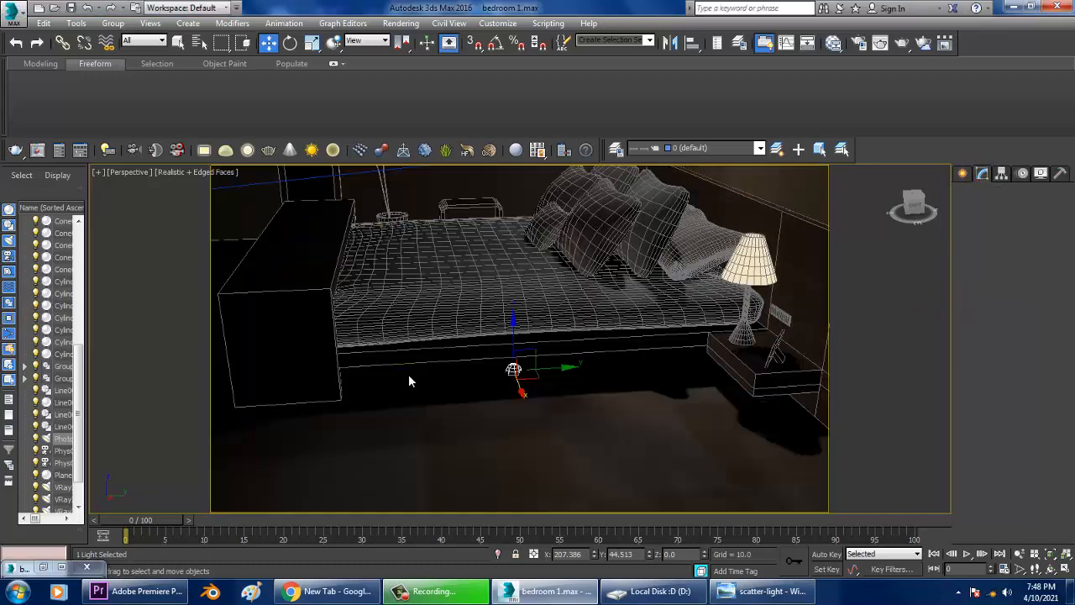
key("F3")
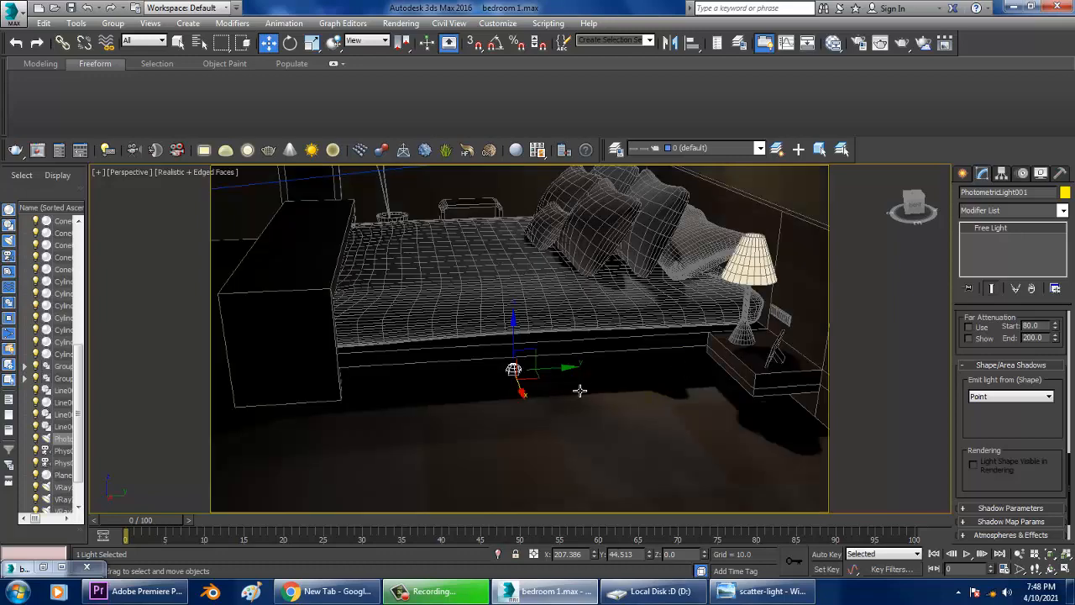
middle_click_drag(580, 392, 626, 388, "alt")
left_click(991, 401)
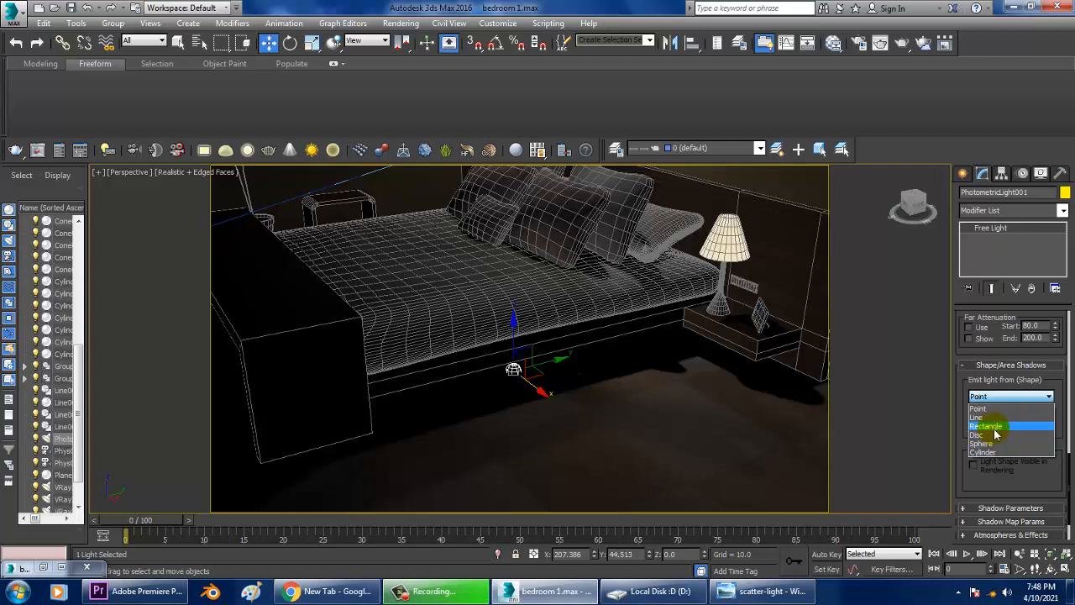
left_click(996, 426)
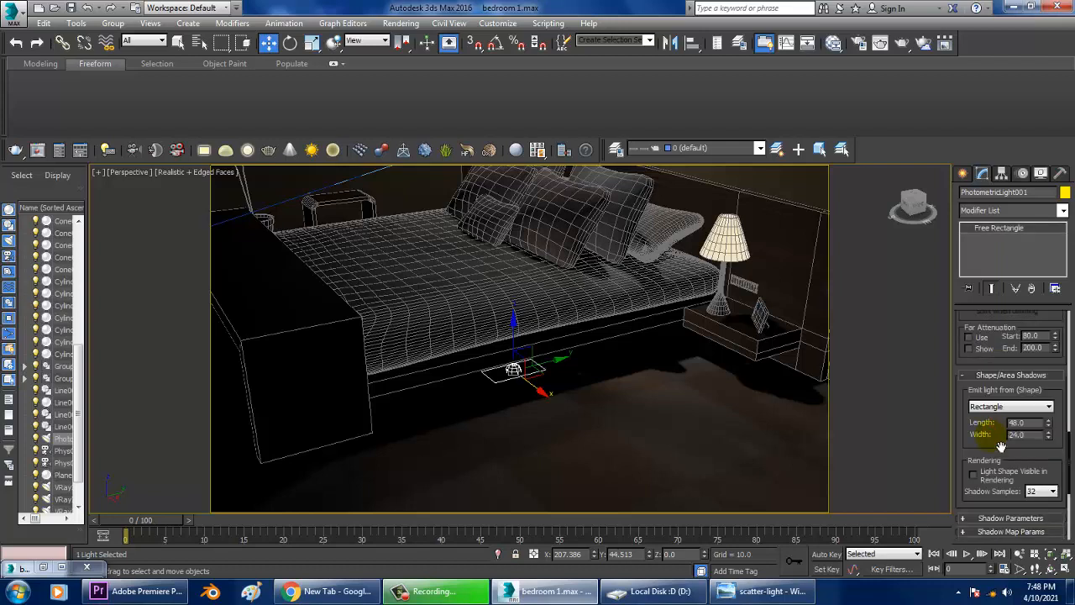
Size the rectangular light to about 333 in length and about 14.3 in width.
left_click_drag(1048, 423, 1048, 92)
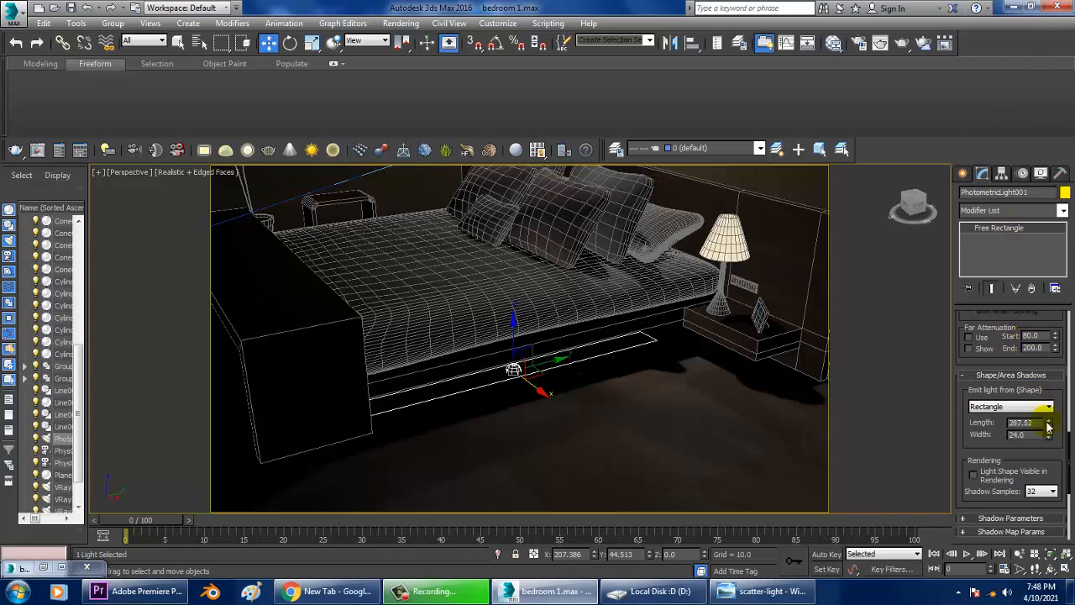
left_click_drag(1049, 445, 1060, 460)
left_click_drag(1048, 424, 1055, 411)
middle_click_drag(596, 382, 548, 375, "alt")
key("alt+w")
middle_click_drag(331, 262, 402, 251)
key("alt+w")
key("z")
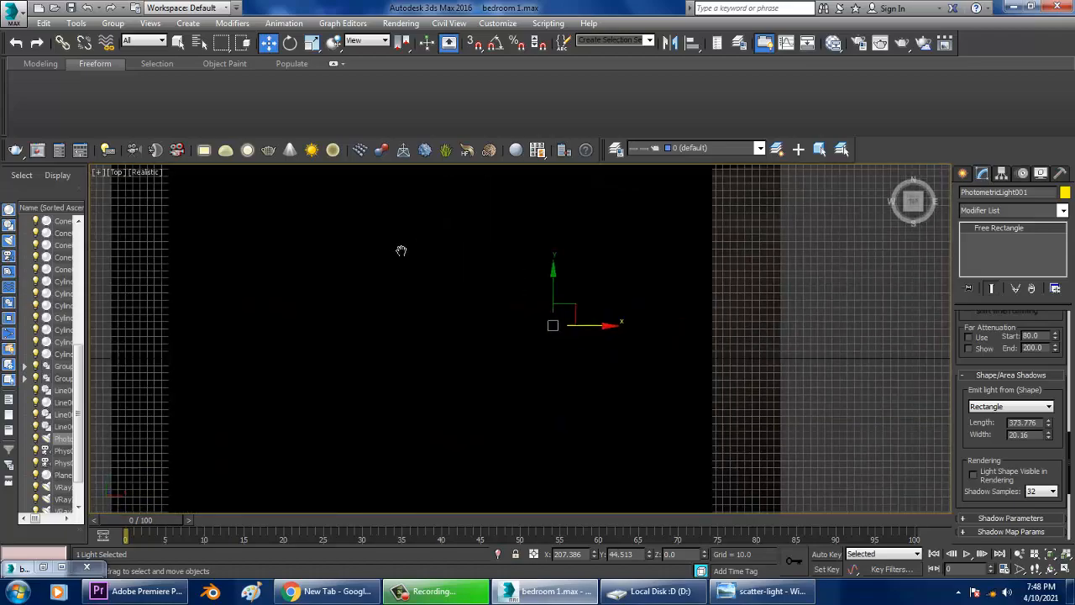
key("F3")
scroll(476, 264, "up", 6)
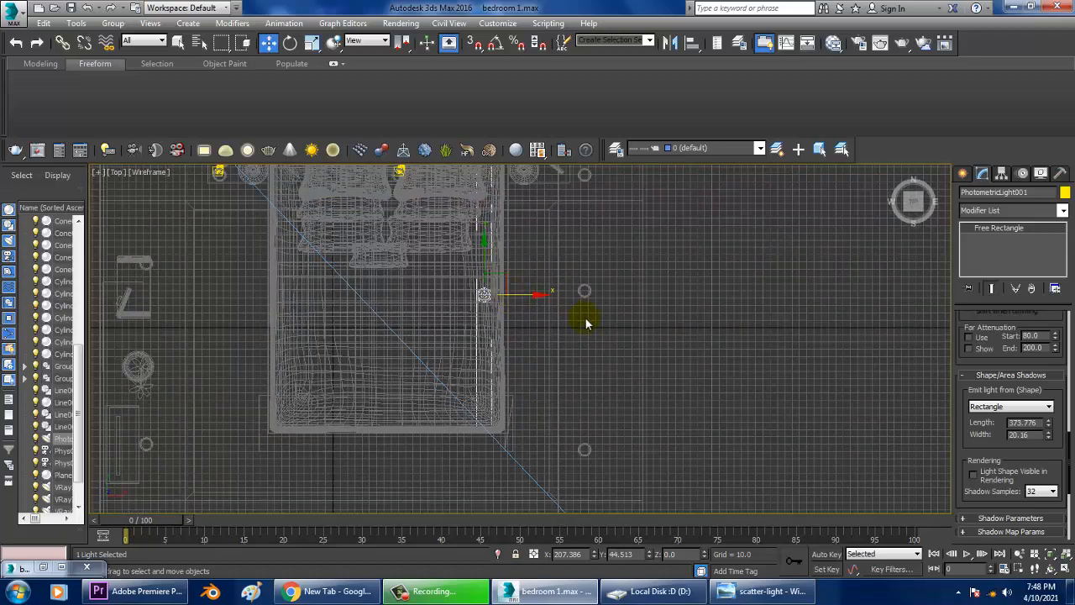
middle_click_drag(543, 251, 558, 343)
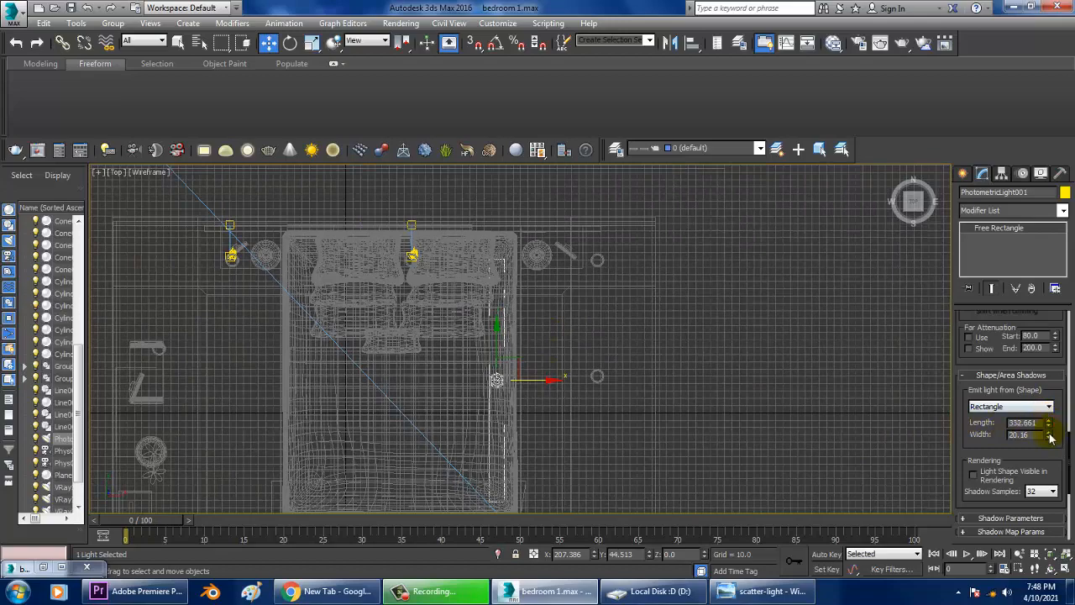
left_click_drag(1050, 437, 1055, 446)
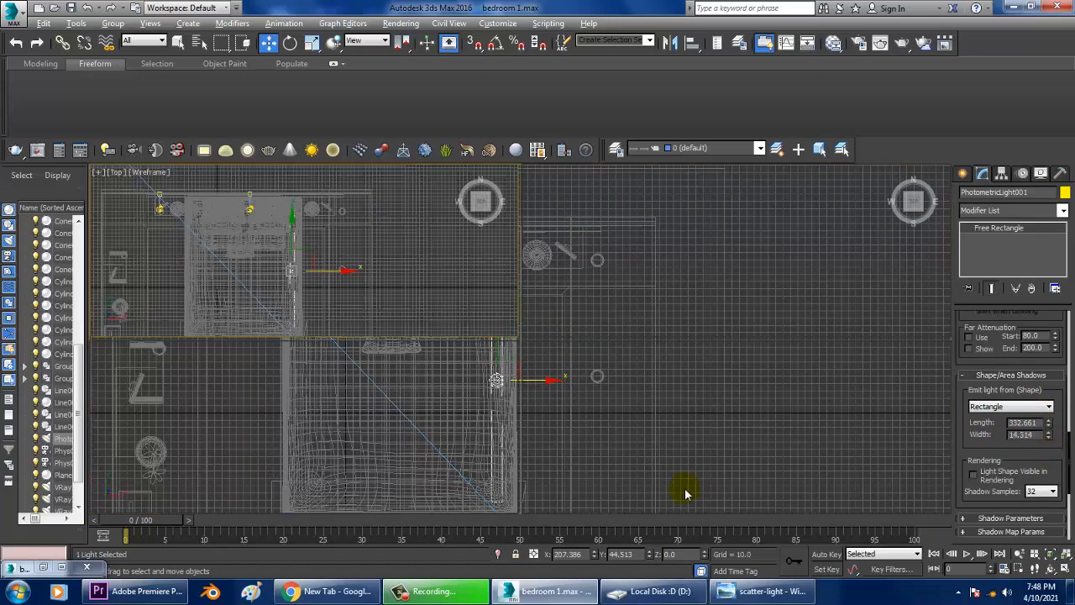
Position the rectangular light along the bed base's edge, about 21 units above the floor.
middle_click(763, 423)
key("alt+w")
middle_click_drag(763, 423, 754, 375, "alt")
middle_click_drag(597, 345, 668, 365)
scroll(518, 357, "up", 5)
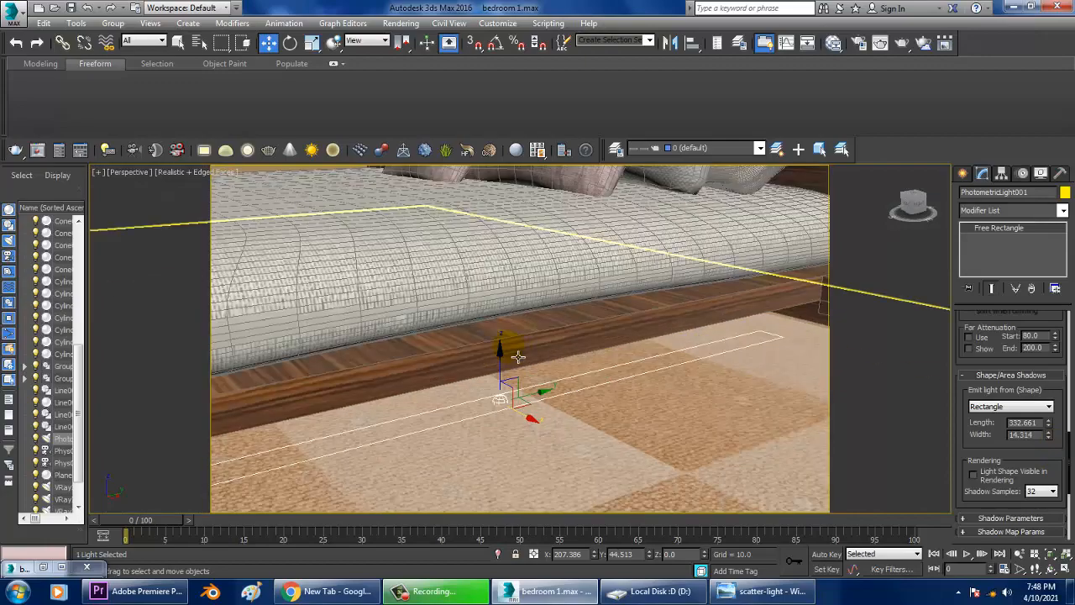
left_click_drag(501, 358, 503, 328)
middle_click_drag(519, 337, 583, 358, "alt")
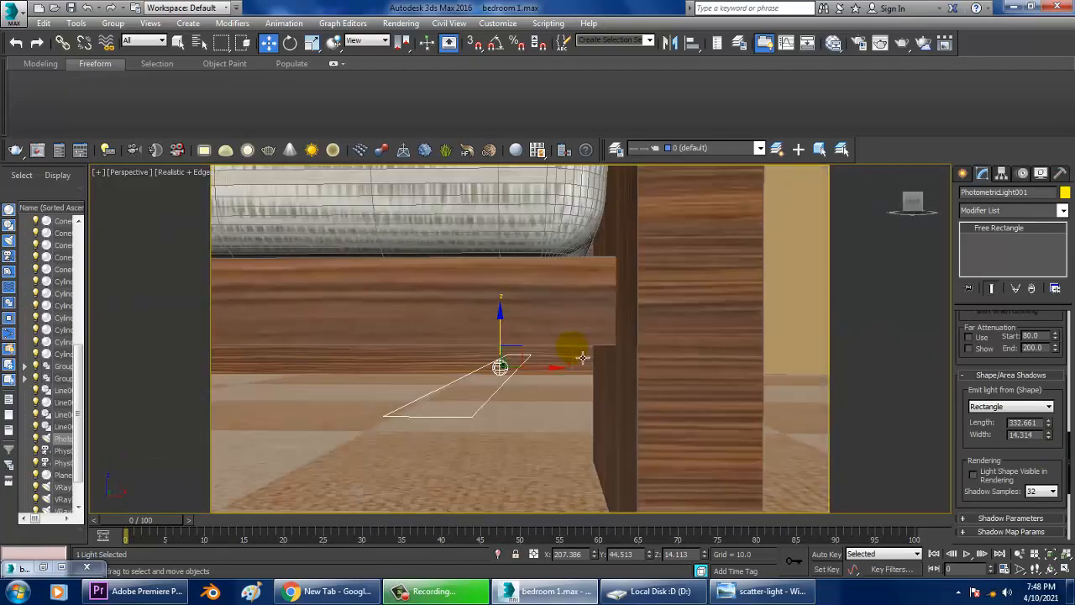
key("alt+w")
middle_click_drag(703, 285, 686, 286)
key("alt+w")
key("alt+w")
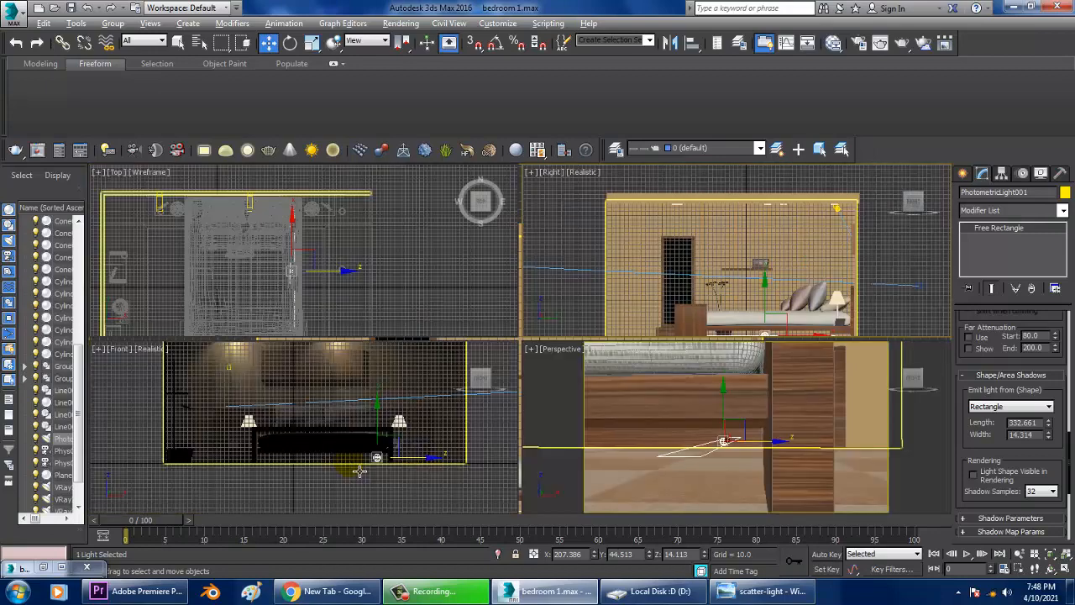
middle_click(365, 466)
key("alt+w")
key("z")
scroll(439, 401, "up", 2)
scroll(452, 393, "down", 4)
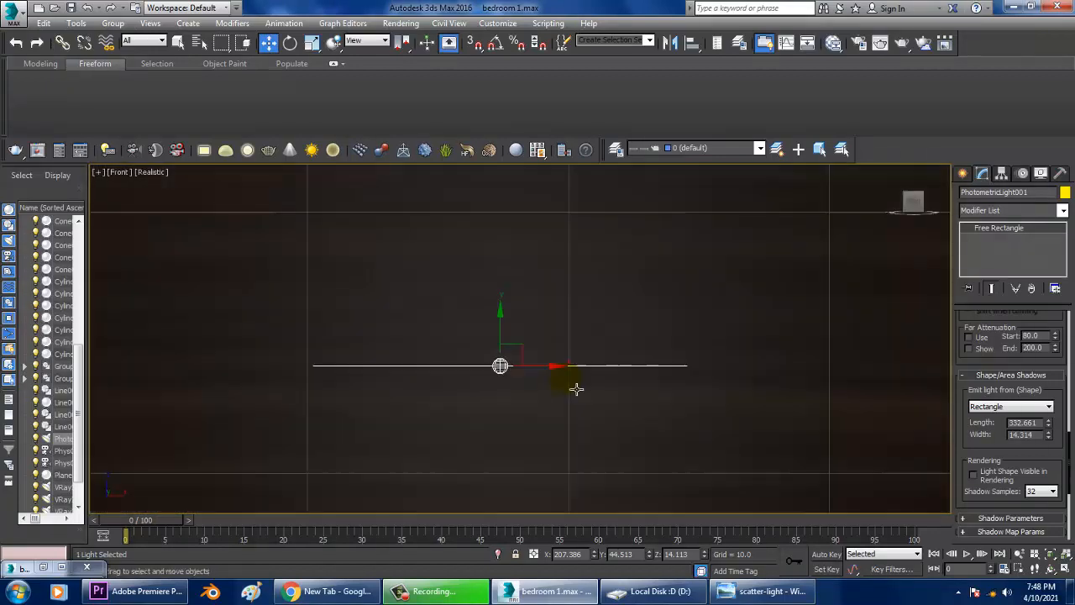
scroll(577, 388, "down", 6)
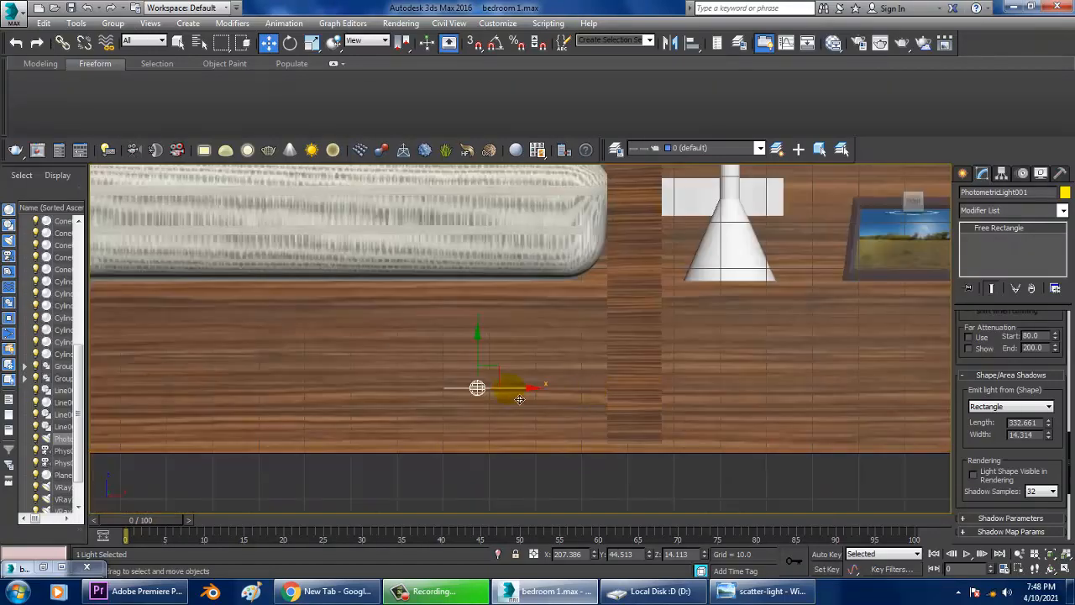
left_click_drag(519, 399, 666, 397)
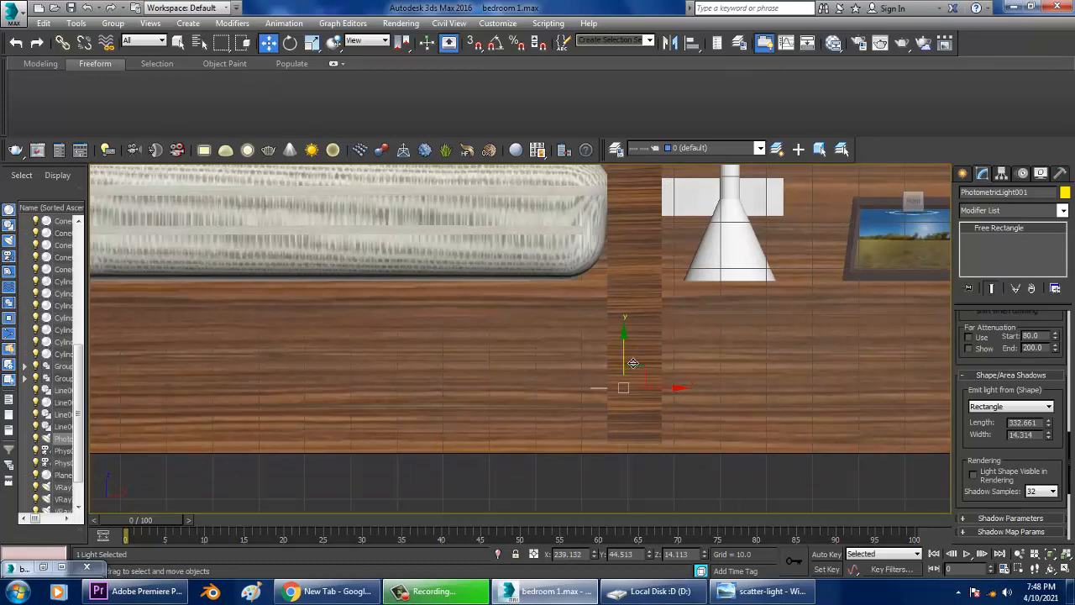
left_click_drag(633, 363, 633, 307)
key("alt+w")
middle_click(750, 428)
key("alt+w")
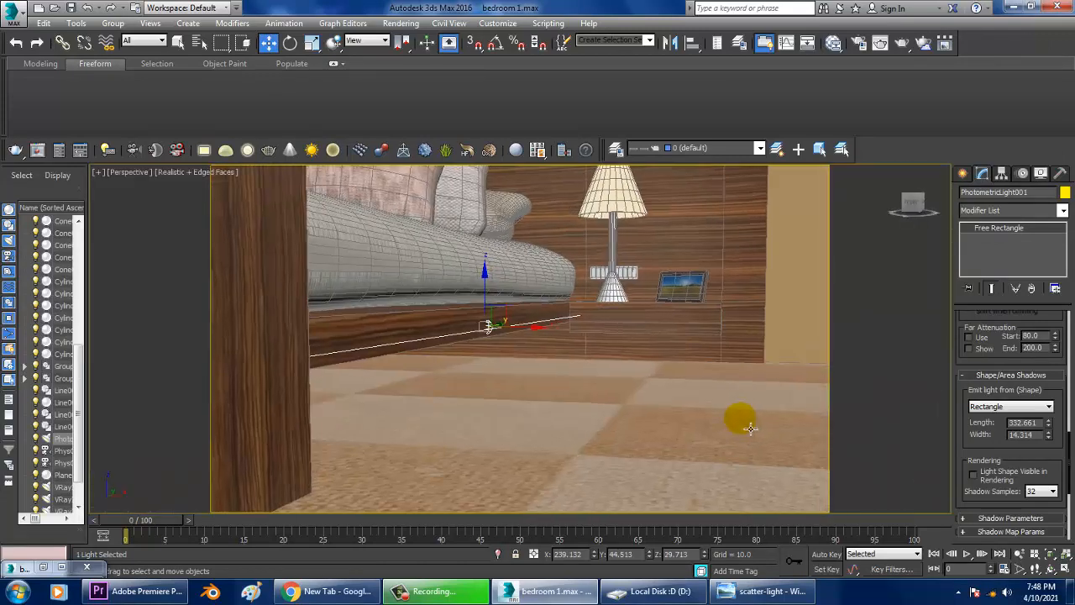
middle_click_drag(750, 428, 547, 351, "alt")
left_click_drag(552, 346, 555, 388)
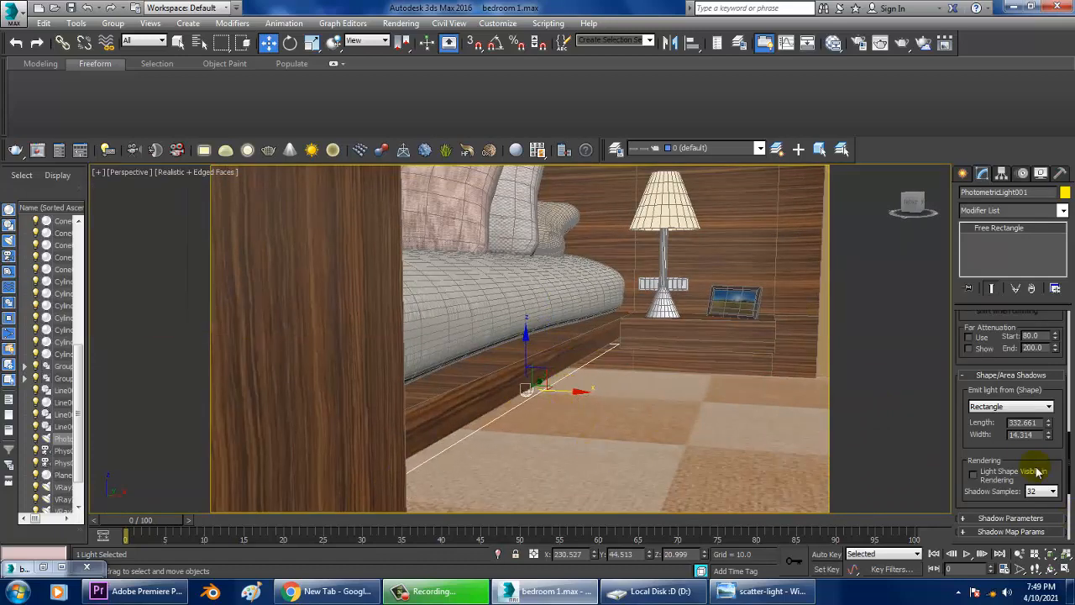
Apply the 100W Halogen Bulb template to the light.
scroll(1001, 374, "up", 5)
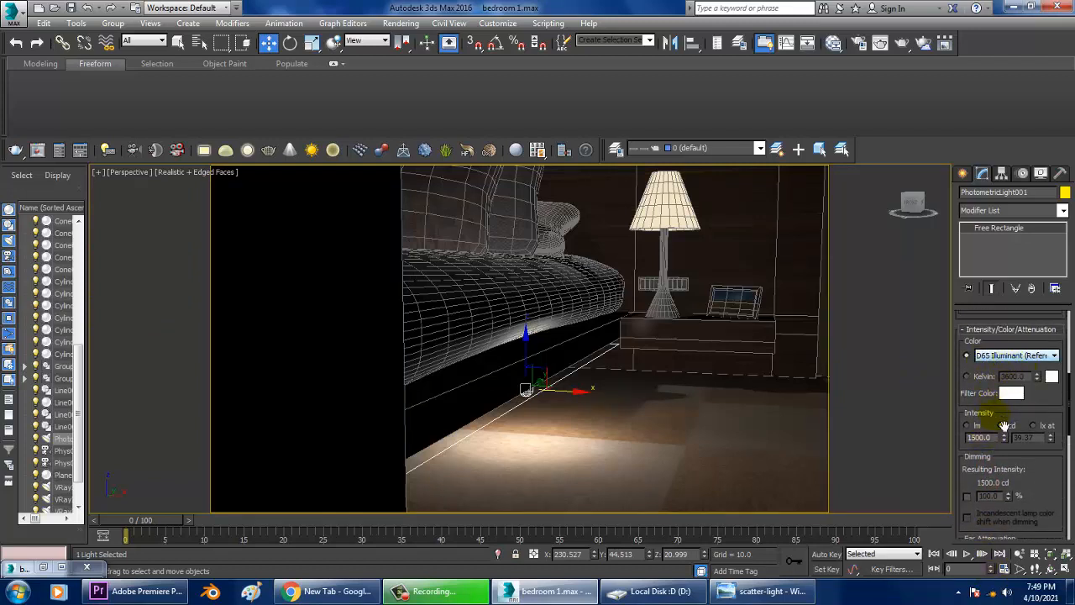
left_click(1004, 355)
left_click(994, 354)
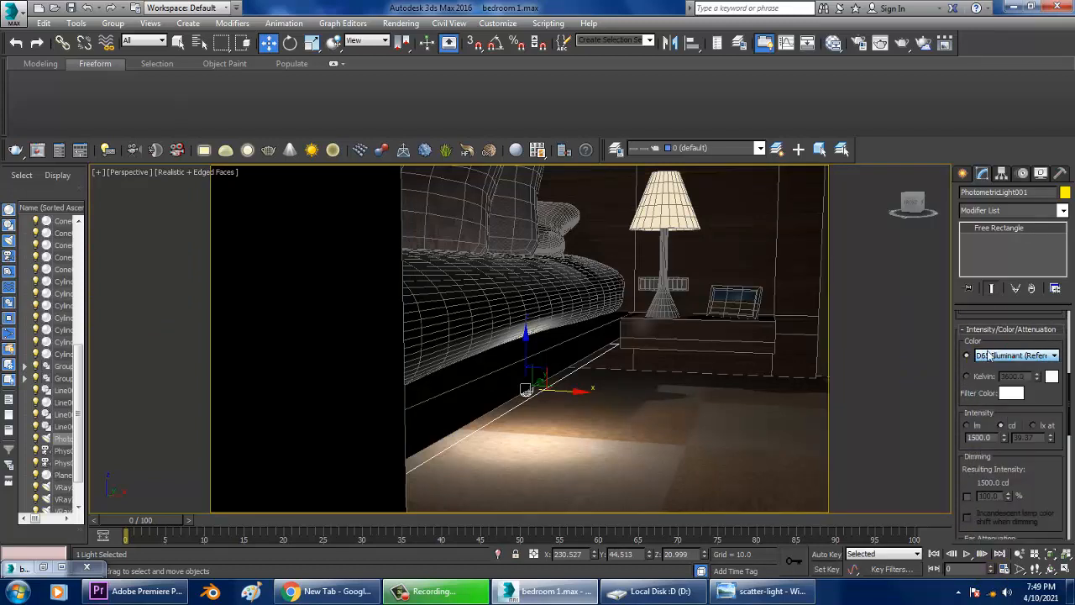
scroll(991, 352, "up", 8)
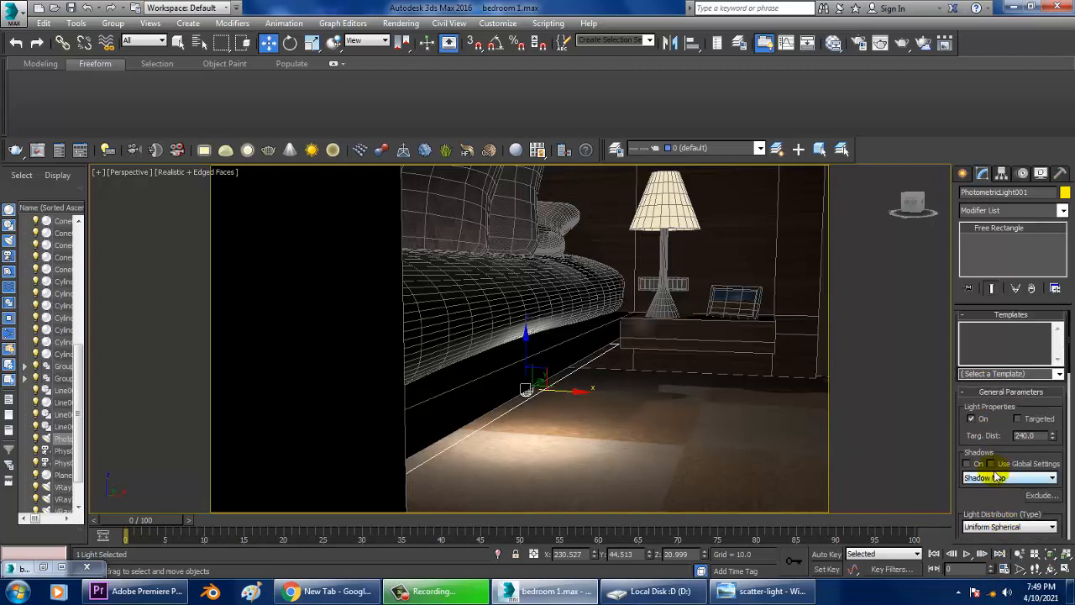
left_click(1059, 373)
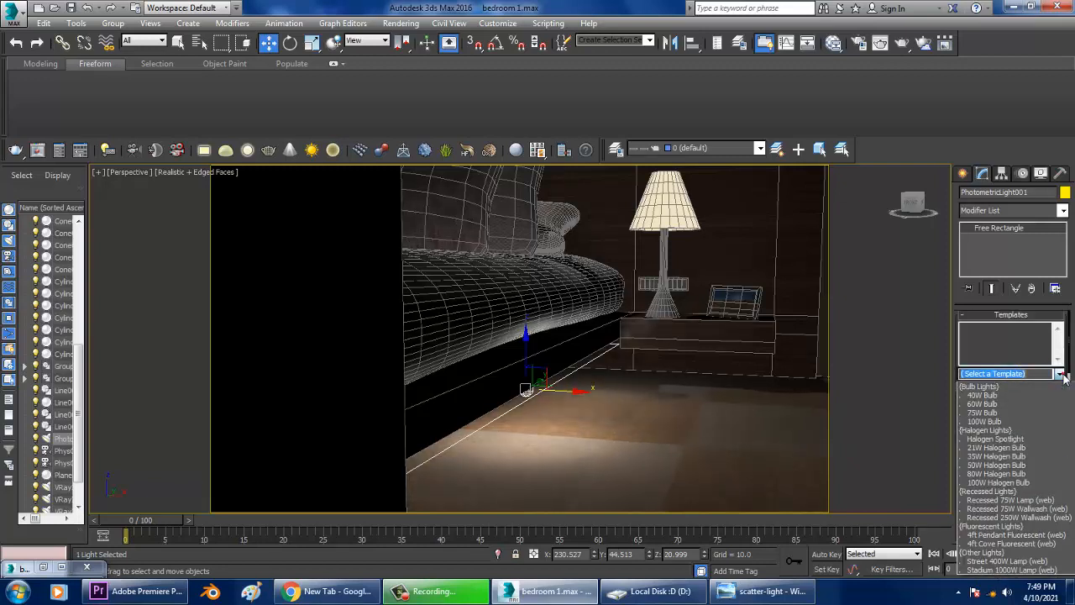
left_click(1003, 483)
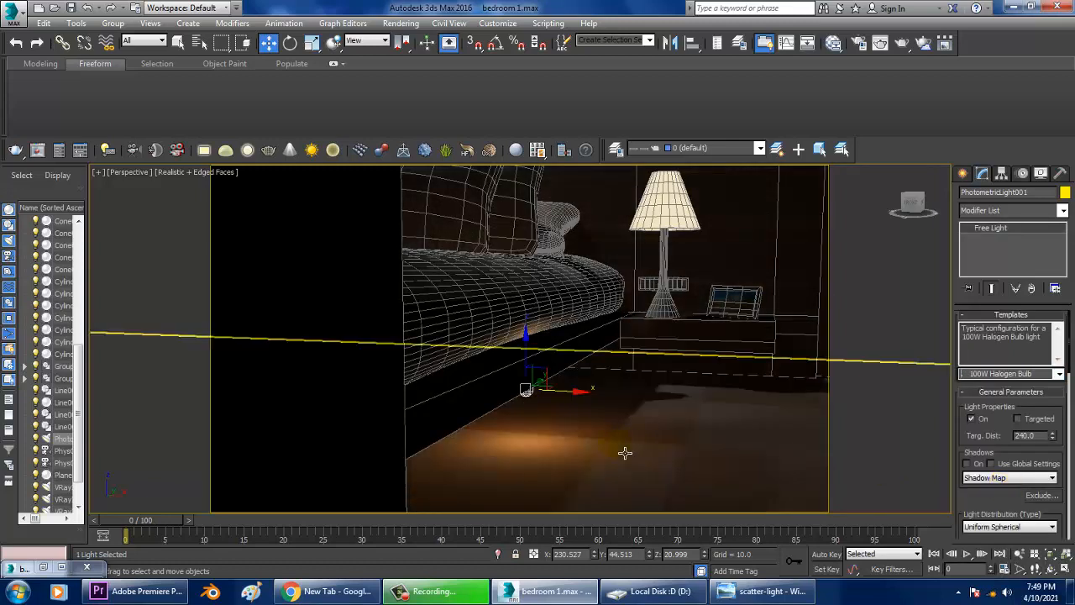
Set the light's shadow type to VRayShadow.
middle_click_drag(694, 419, 625, 384, "alt")
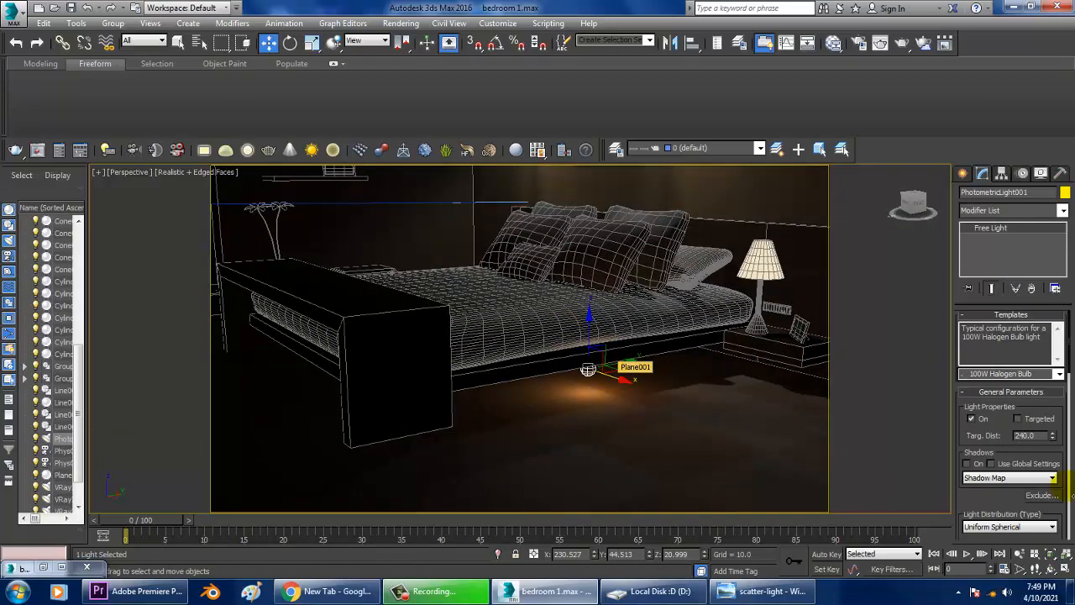
left_click(995, 477)
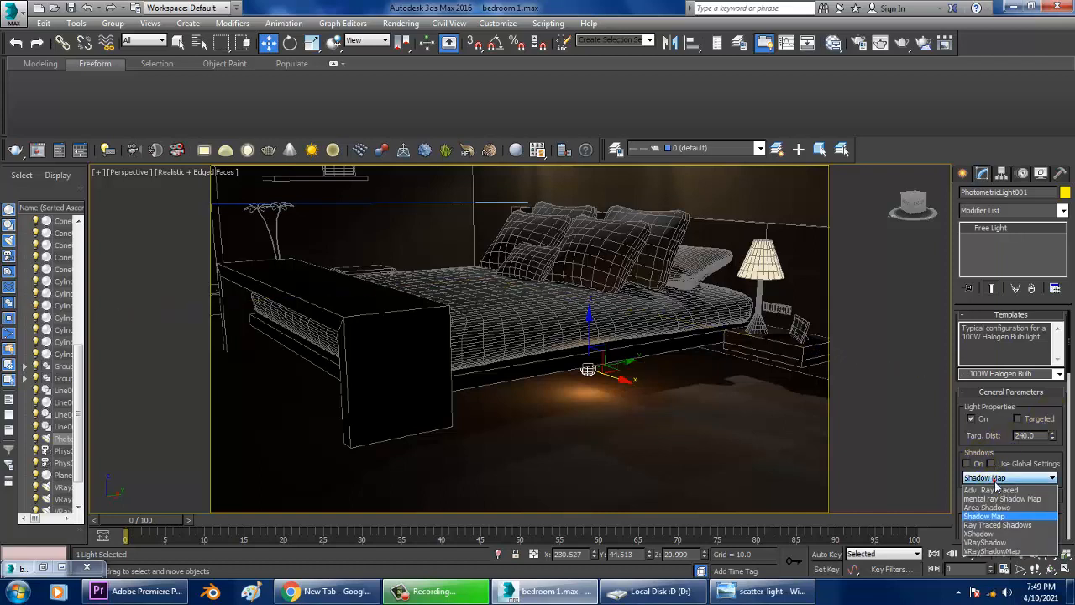
left_click(1001, 543)
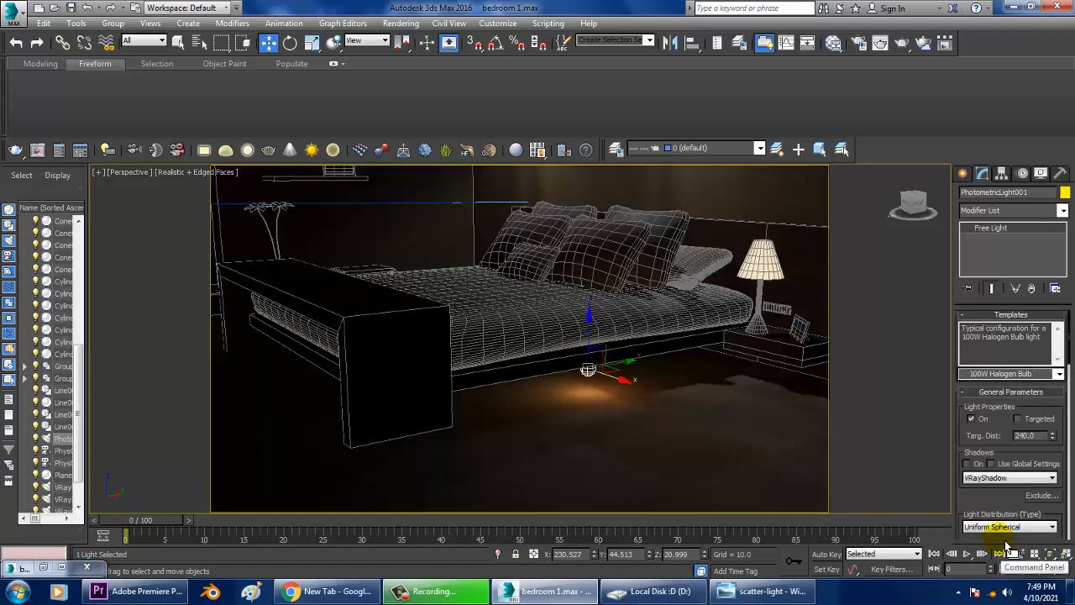
left_click(969, 465)
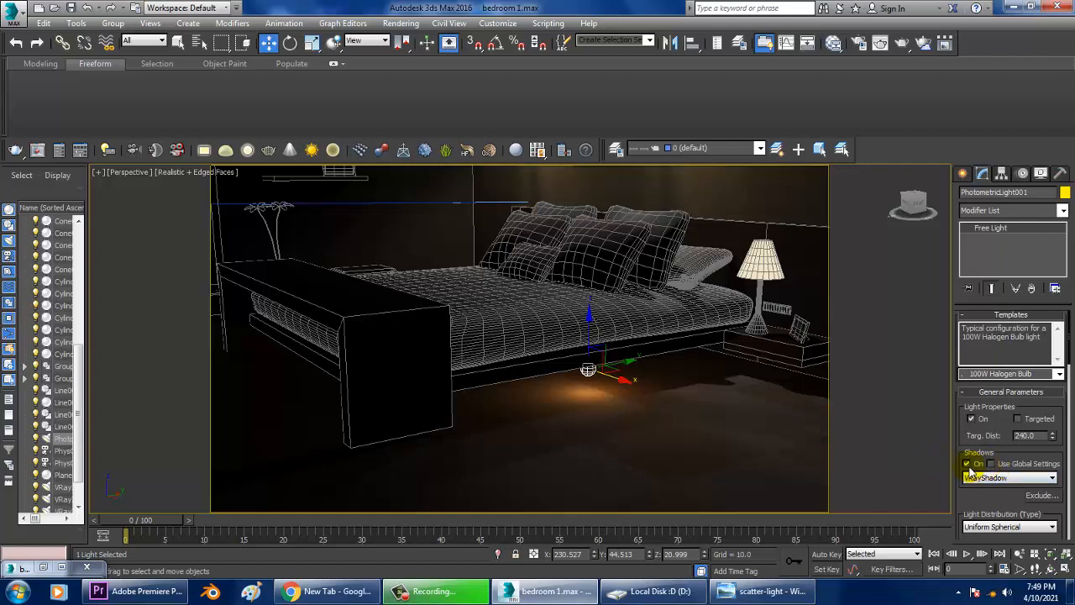
left_click(967, 464)
left_click_drag(1018, 510, 1021, 381)
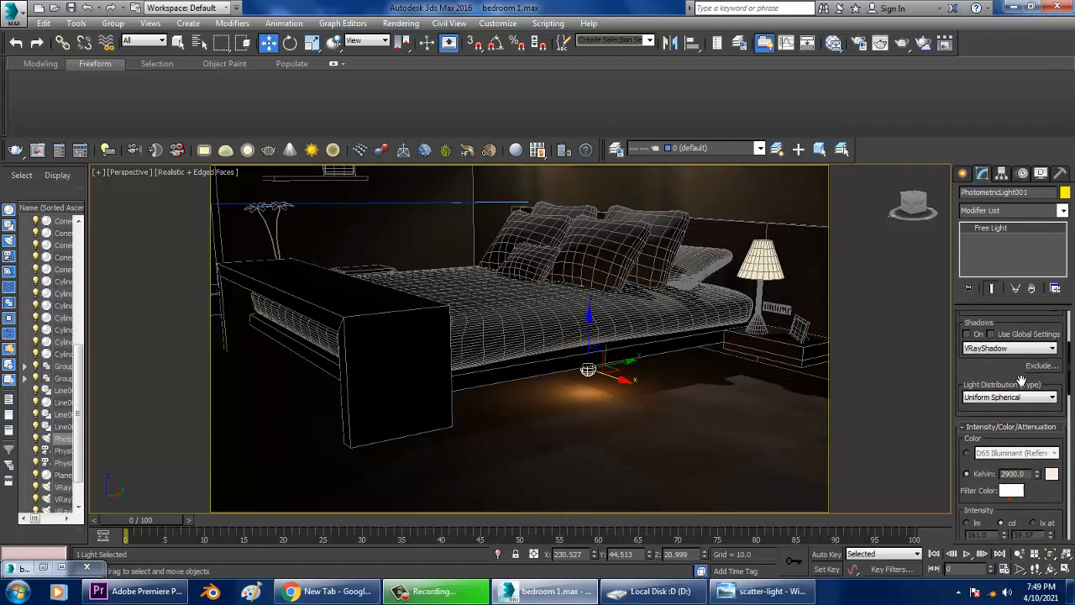
Set the light's distribution type to Uniform Diffuse and run a quick test render.
left_click(1011, 397)
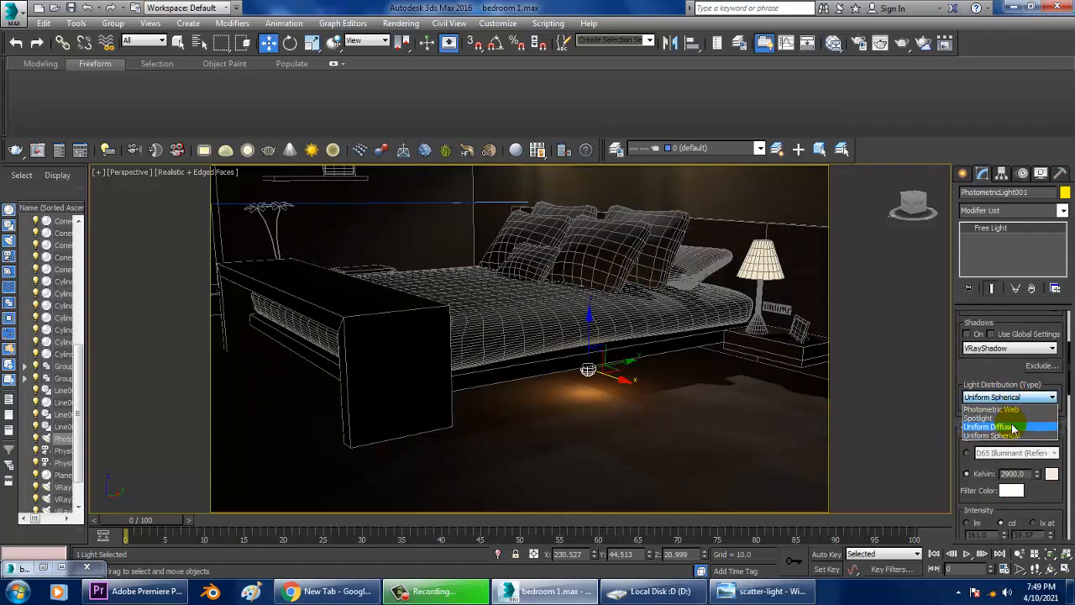
left_click(1013, 427)
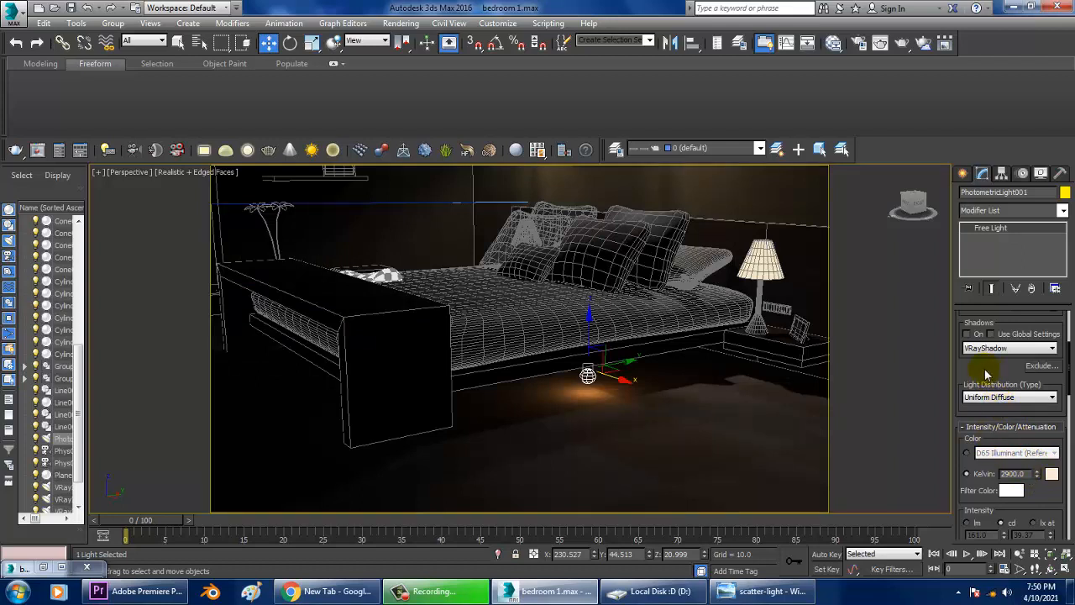
key("shift+q")
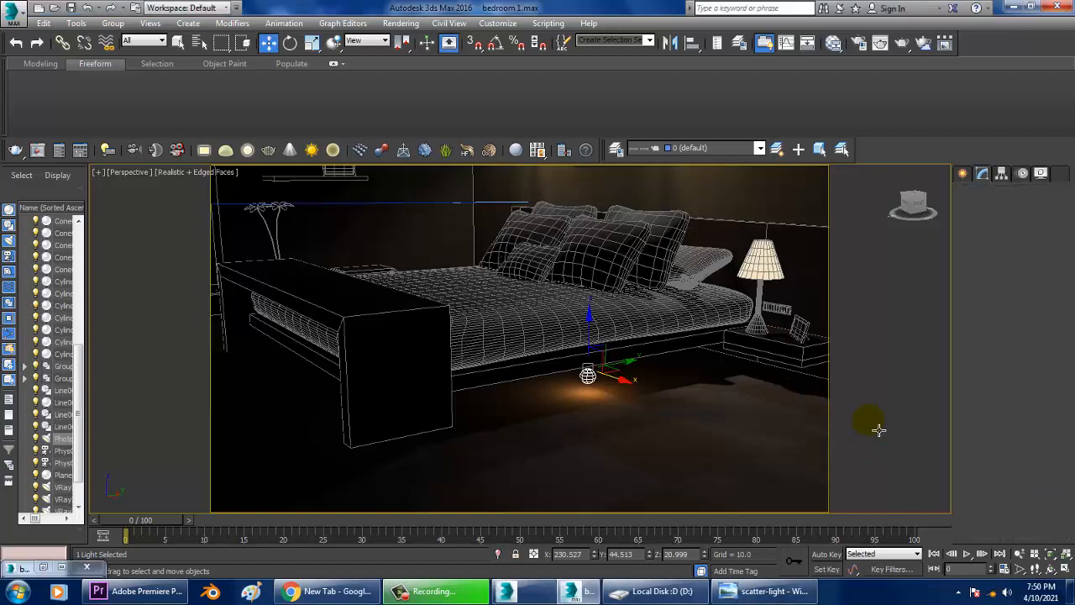
Set the light's emit-light shape to Cylinder.
scroll(1005, 324, "down", 2)
left_click_drag(1005, 324, 1006, 160)
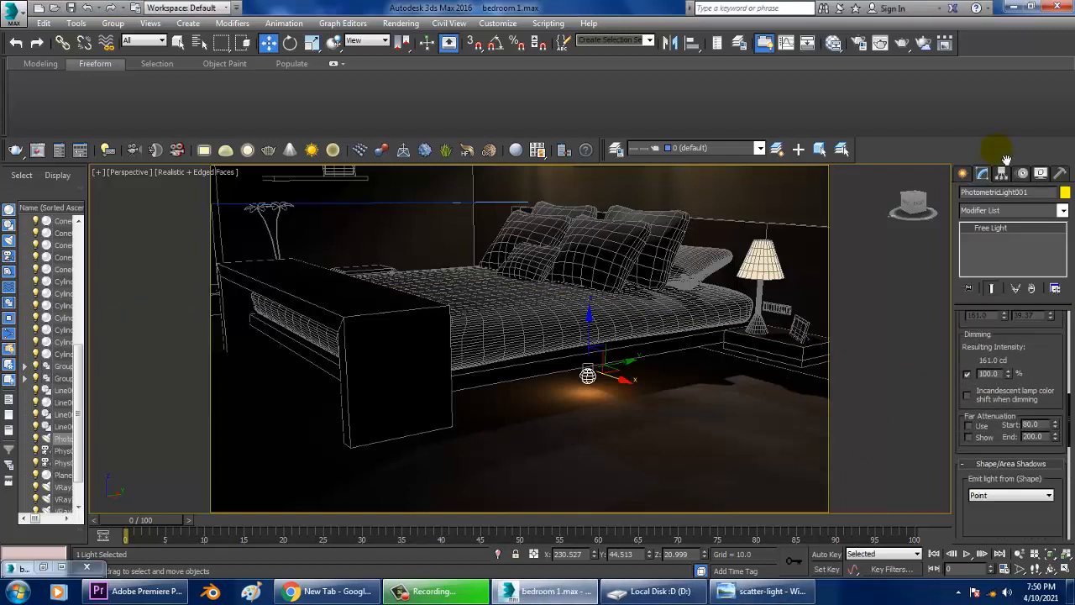
left_click(1001, 496)
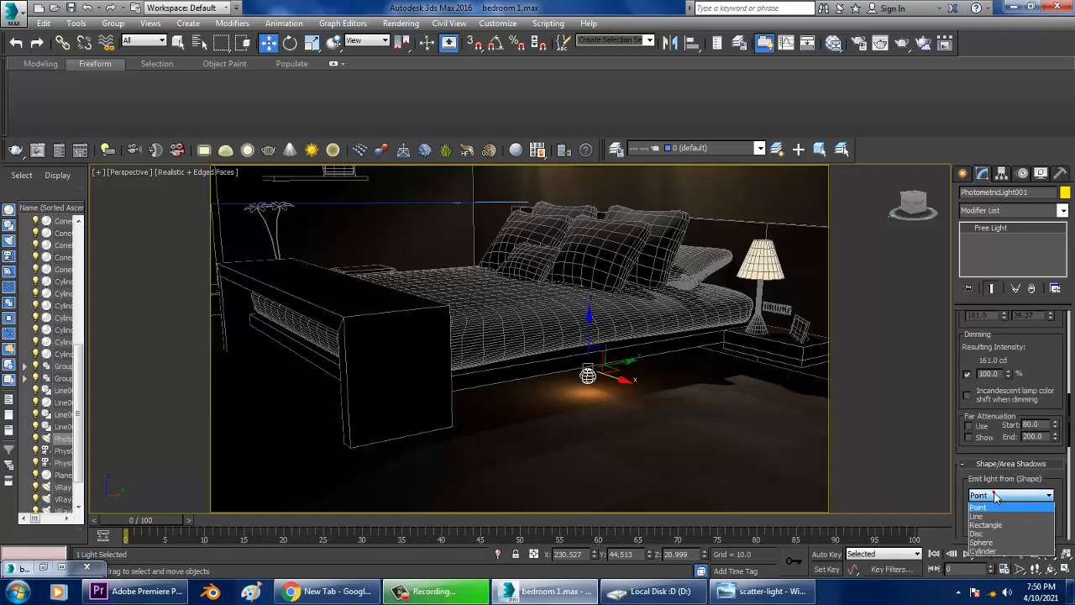
left_click(998, 551)
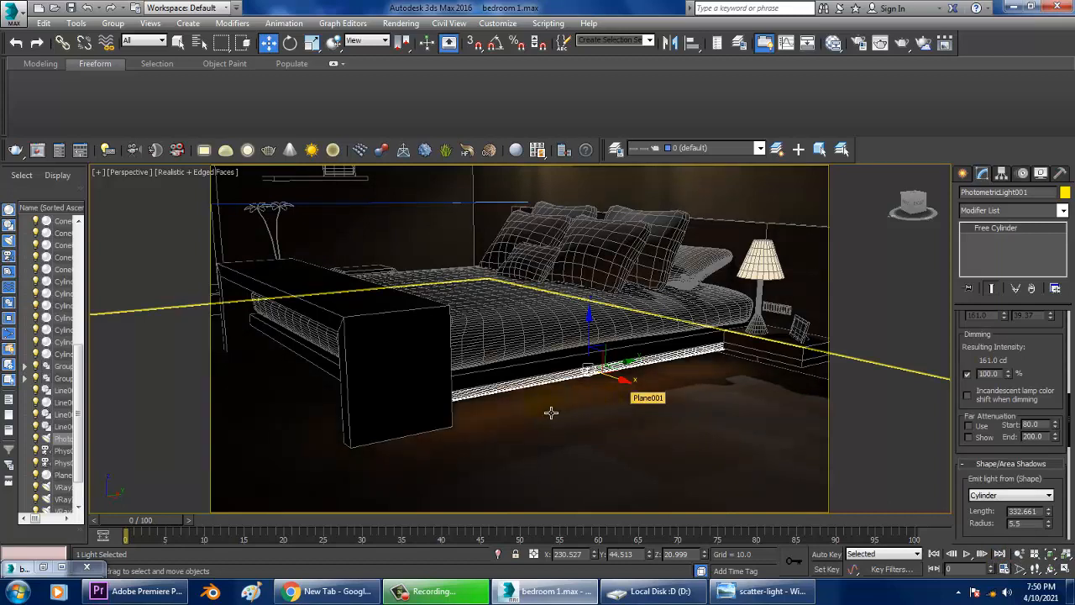
Clone the cylinder light as a copy and drag the copy out beside the bed's foot end.
mouse_move(548, 413)
middle_mouse_down("alt")
mouse_move(605, 437)
mouse_move(559, 420)
mouse_move(653, 403)
mouse_move(690, 389)
mouse_move(698, 374)
middle_mouse_up("alt")
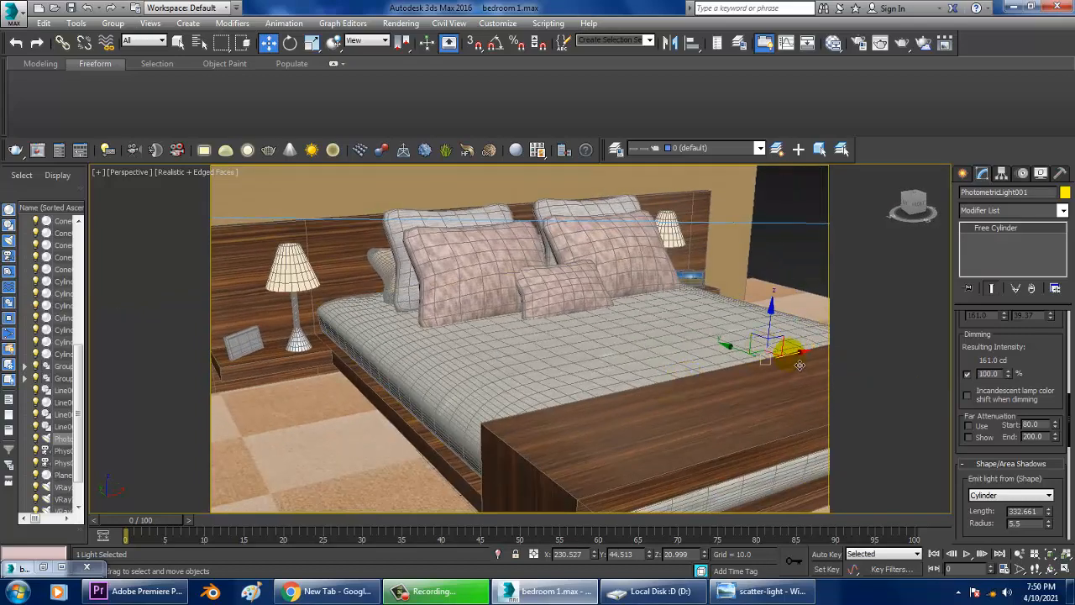
mouse_move(800, 365)
left_mouse_down()
mouse_move(580, 395)
mouse_move(481, 449)
mouse_move(460, 489)
mouse_move(439, 480)
mouse_move(442, 493)
left_mouse_up()
left_click(544, 352)
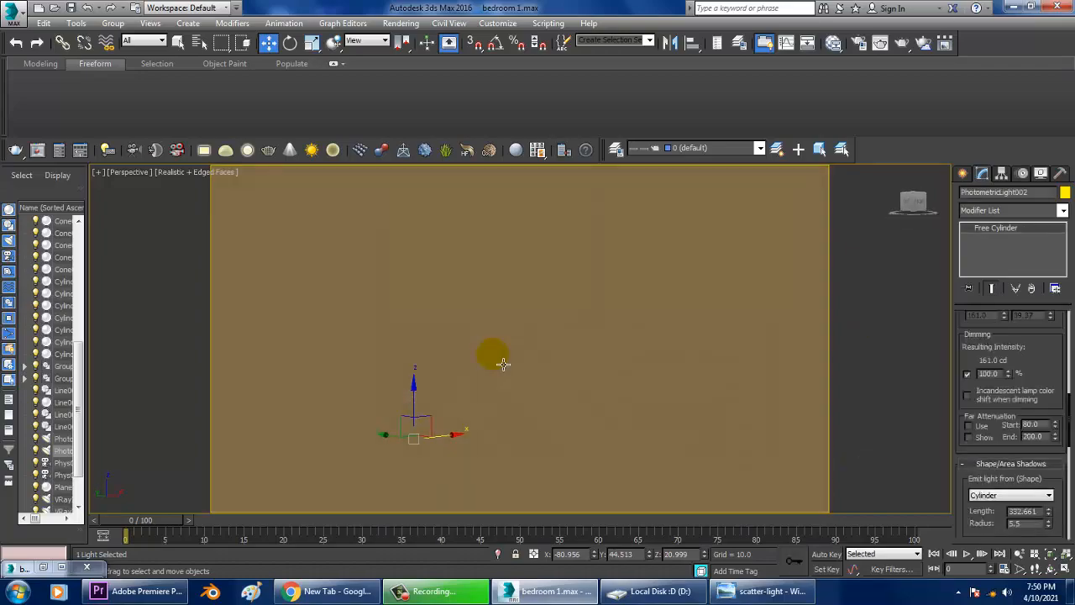
middle_click_drag(502, 363, 461, 348, "alt")
scroll(461, 348, "down", 10)
middle_click_drag(568, 383, 520, 320, "alt")
scroll(500, 418, "up", 4)
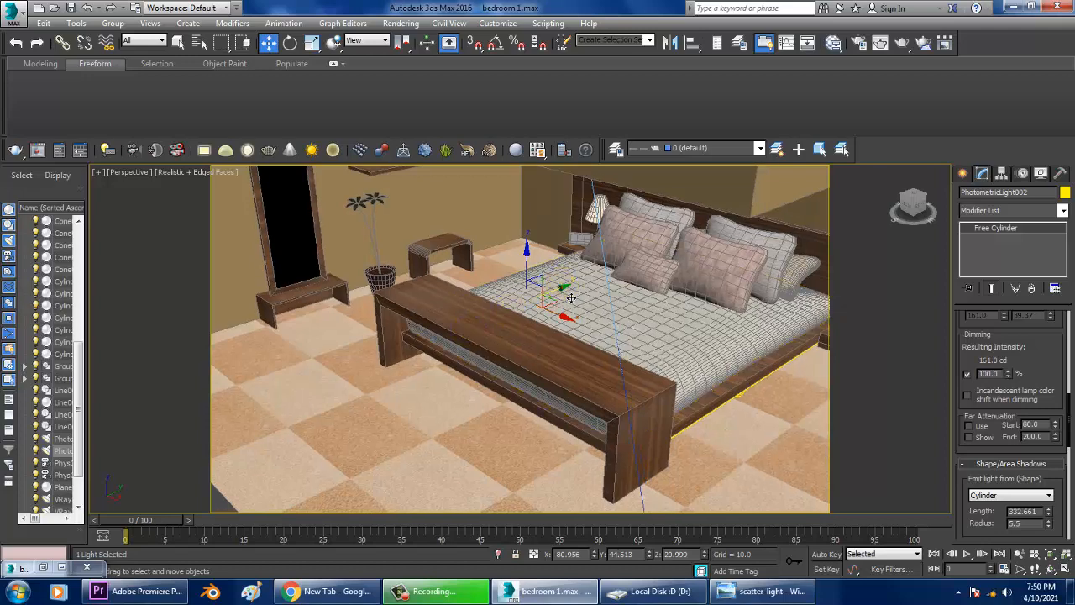
mouse_move(570, 298)
left_mouse_down("shift")
mouse_move(393, 354)
mouse_move(393, 400)
left_mouse_up("shift")
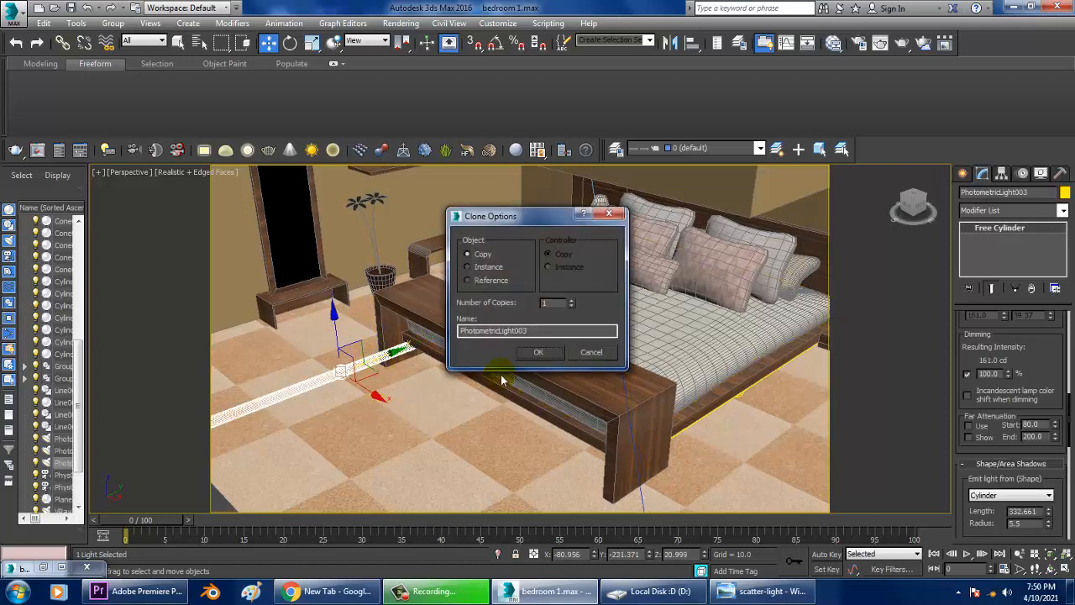
left_click(538, 353)
Enable angle snap at 90 degrees and rotate the copied light 90 degrees about the Z axis.
left_click(496, 45)
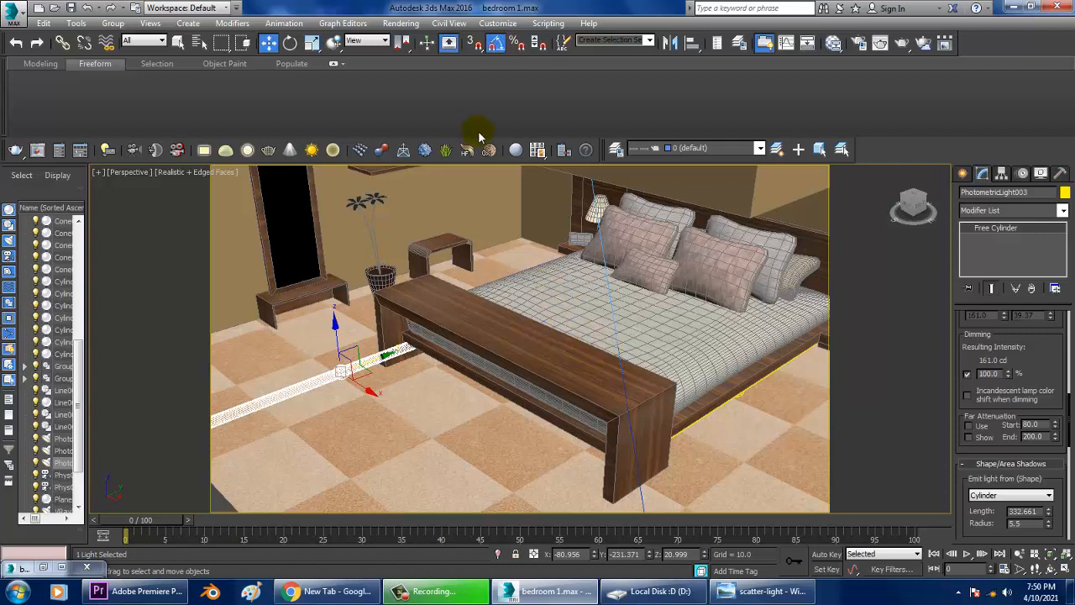
right_click(499, 45)
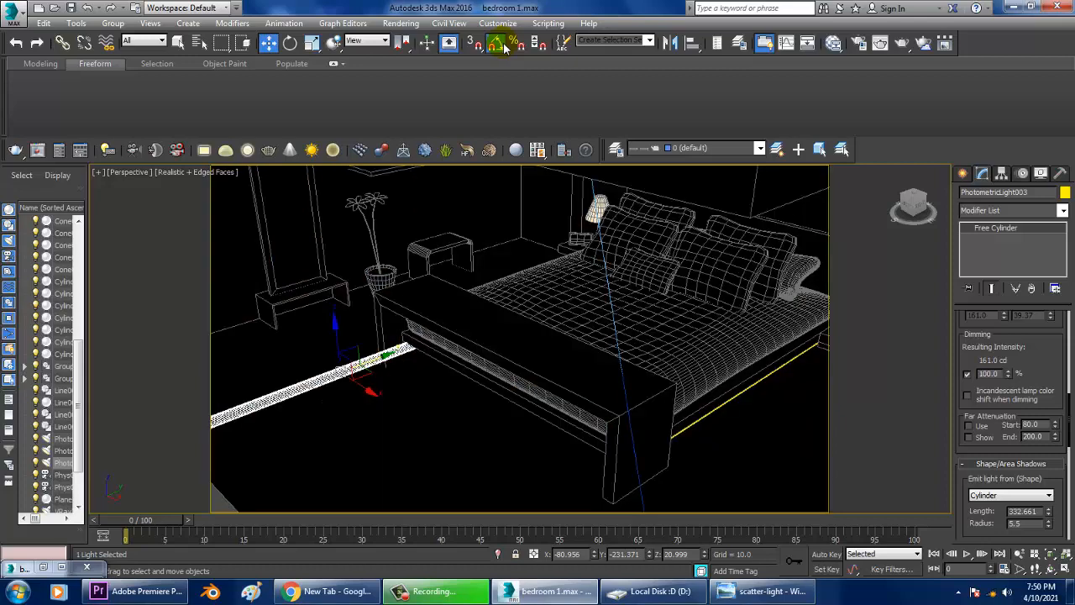
left_click(623, 202)
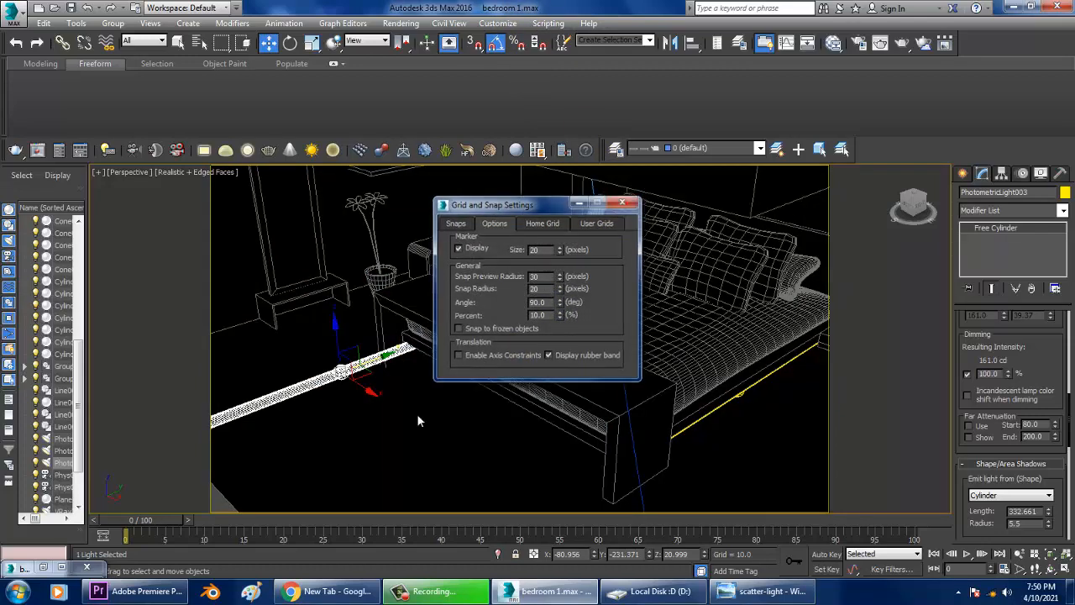
key("e")
left_click_drag(350, 410, 362, 406)
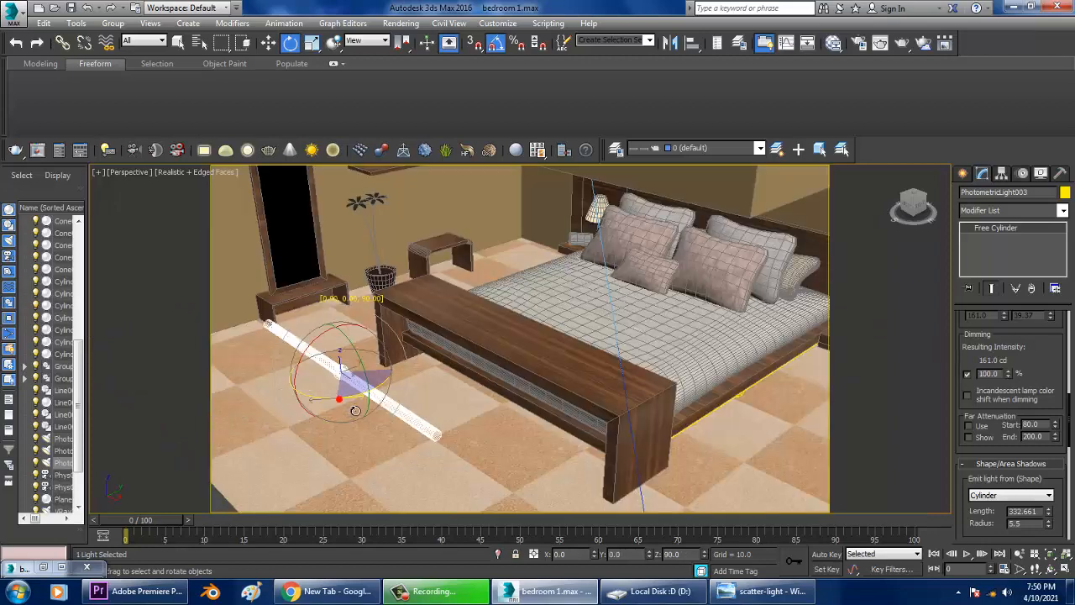
Switch the perspective view to shaded display and move the copied light toward the bed's foot.
key("w")
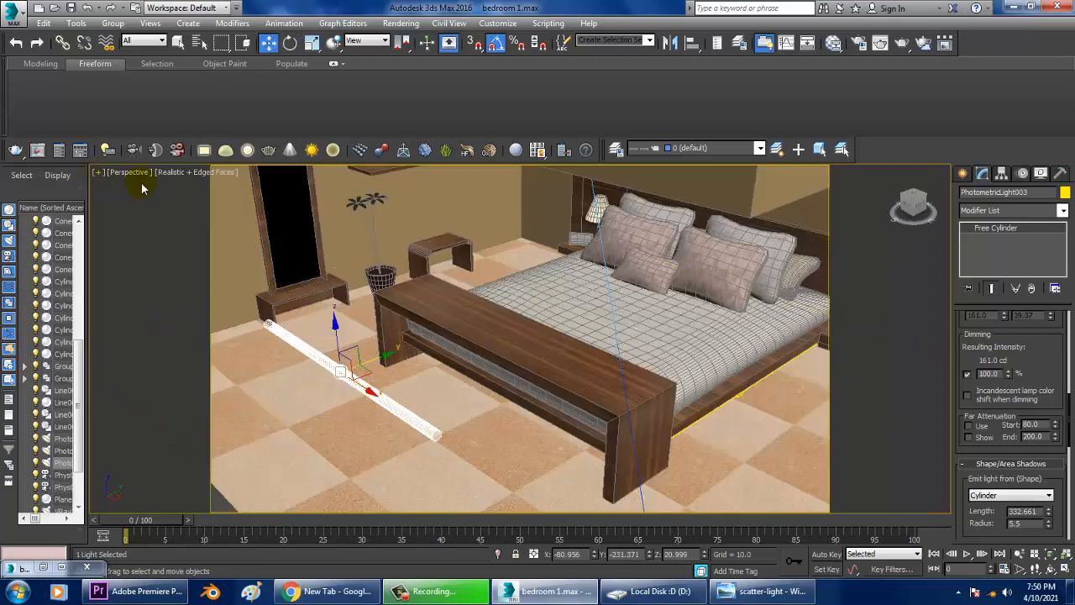
left_click(200, 173)
left_click(225, 204)
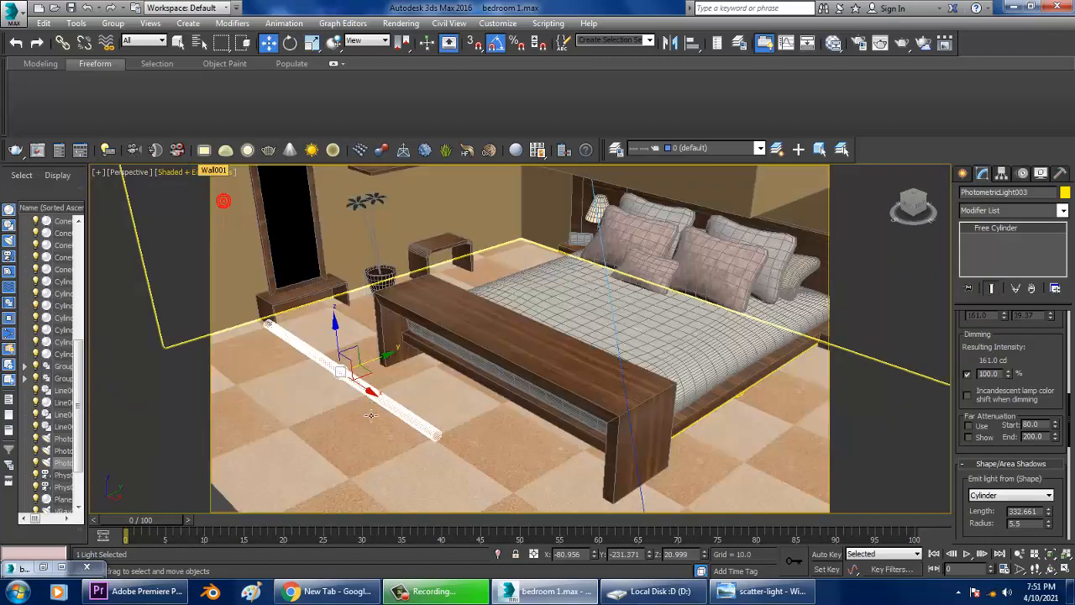
left_click_drag(361, 380, 492, 458)
In the top view, align the copied light along the bed's foot edge and shorten it to about 303.
key("alt+w")
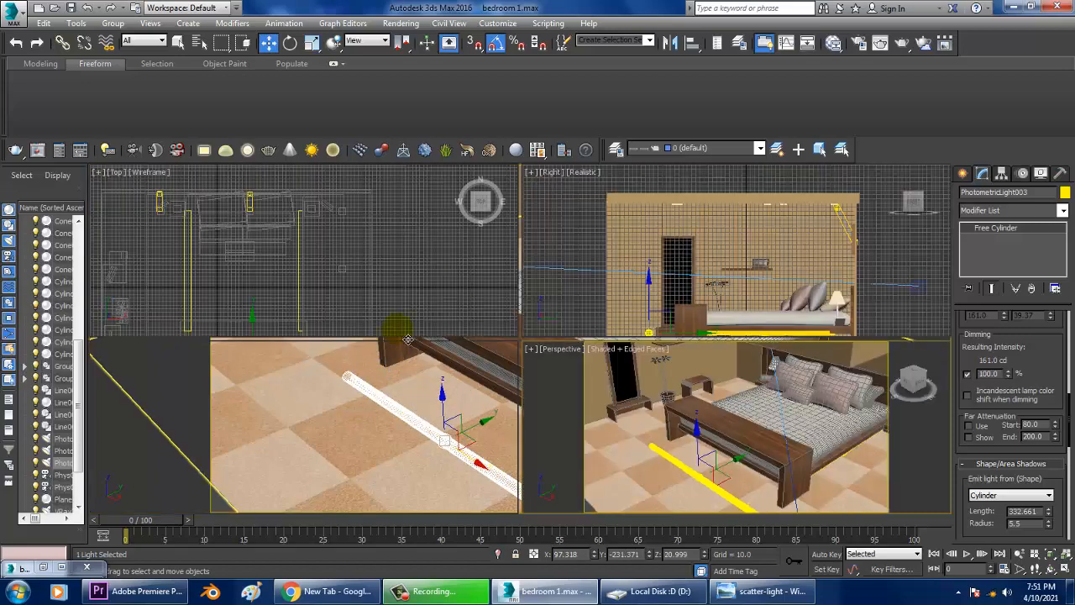
middle_click(459, 294)
key("alt+w")
middle_click_drag(466, 299, 483, 196)
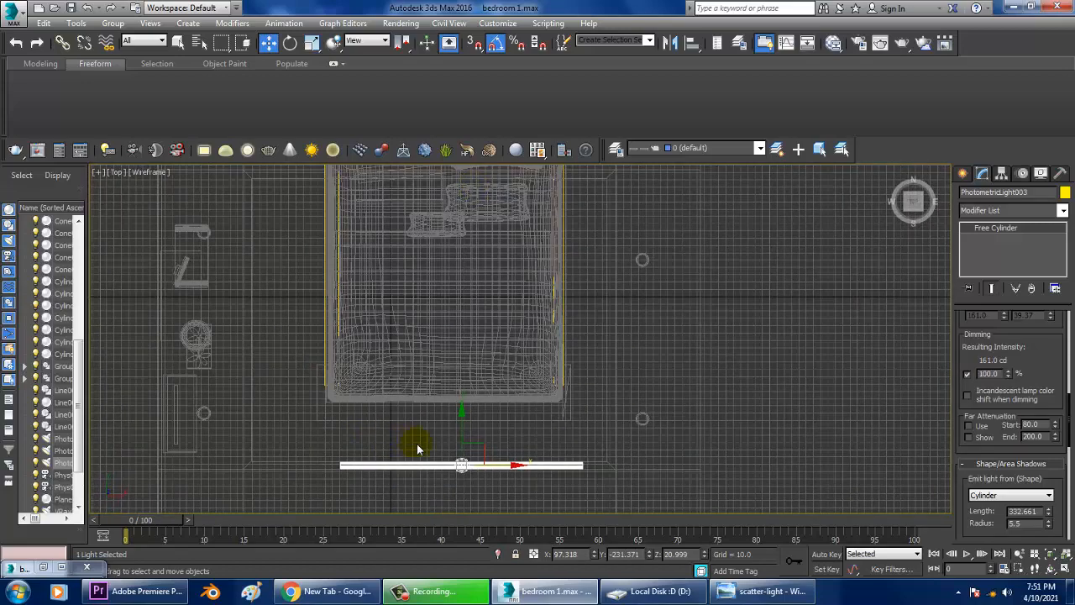
left_click_drag(469, 436, 466, 357)
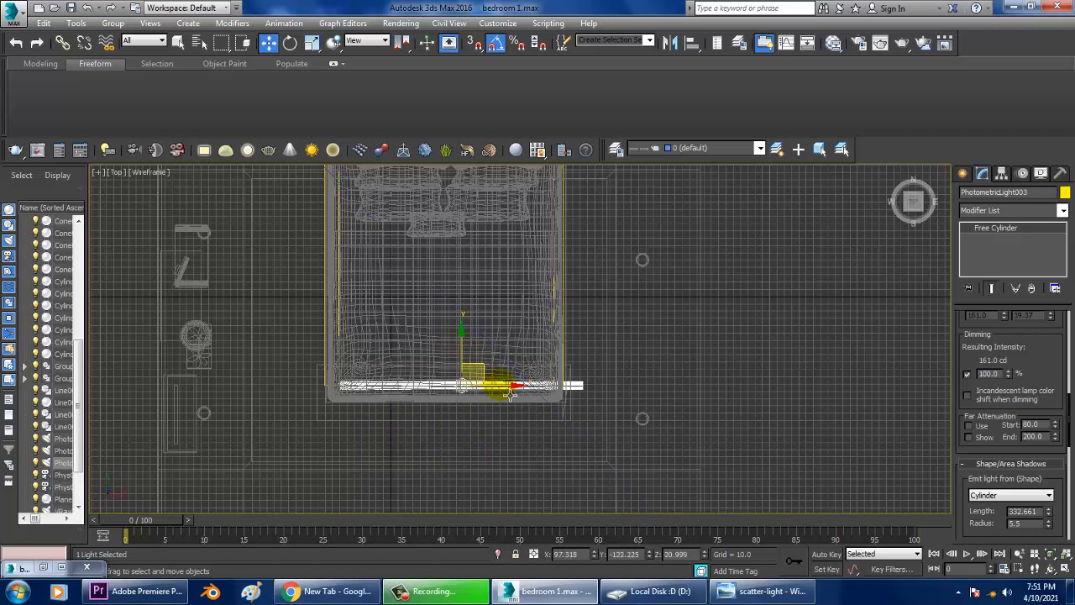
left_click_drag(523, 397, 501, 394)
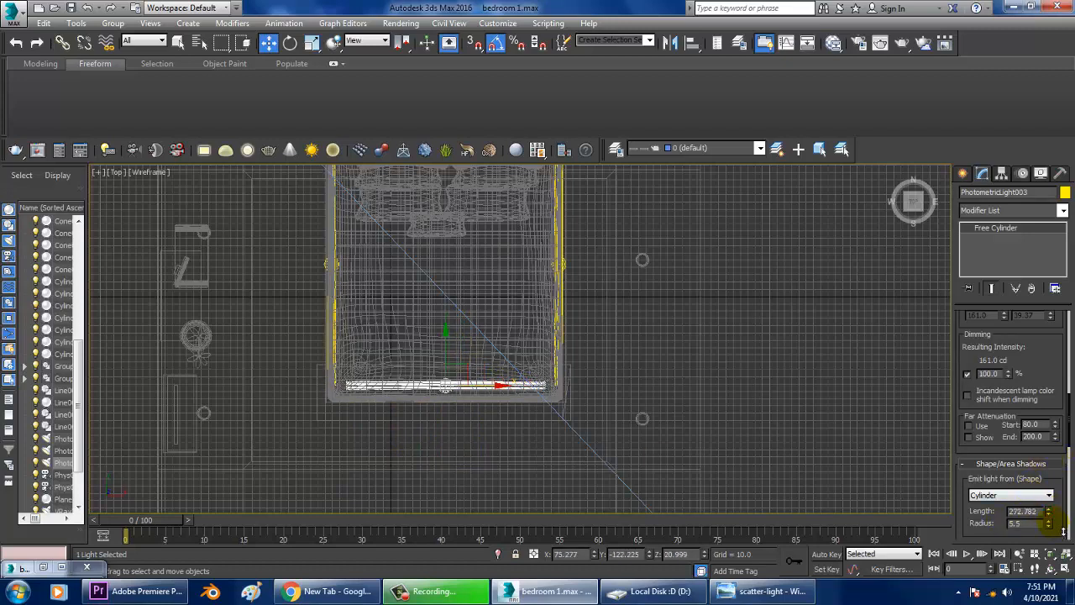
Nudge the copied light up so it sits just beneath the bed's foot frame.
key("alt+w")
right_click(913, 477)
key("alt+w")
middle_click_drag(694, 402, 508, 358, "alt")
scroll(522, 365, "up", 4)
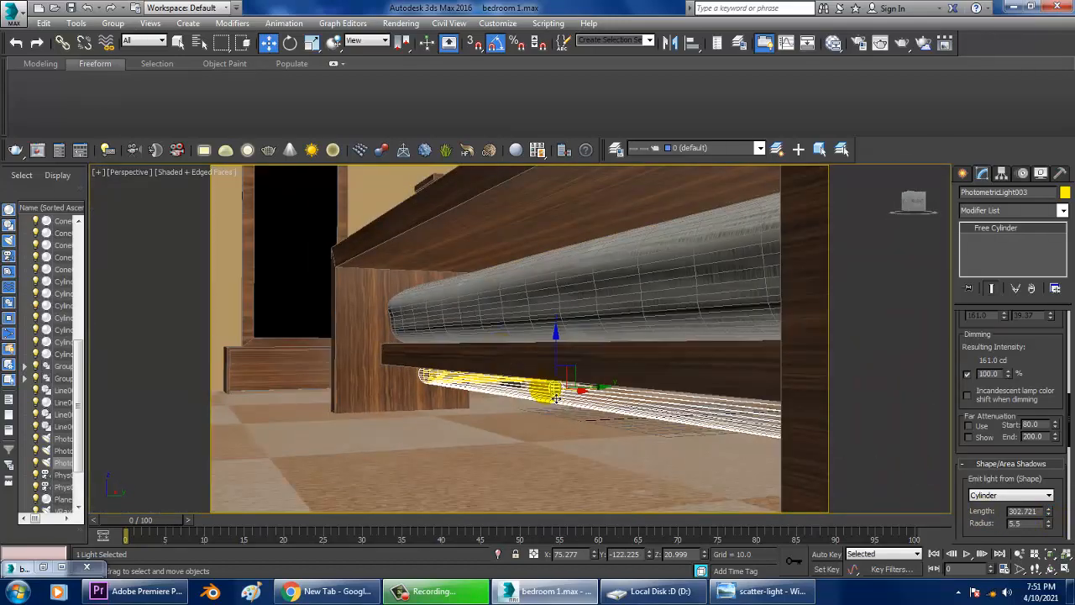
middle_click_drag(576, 396, 564, 395, "alt")
left_click_drag(602, 392, 572, 400)
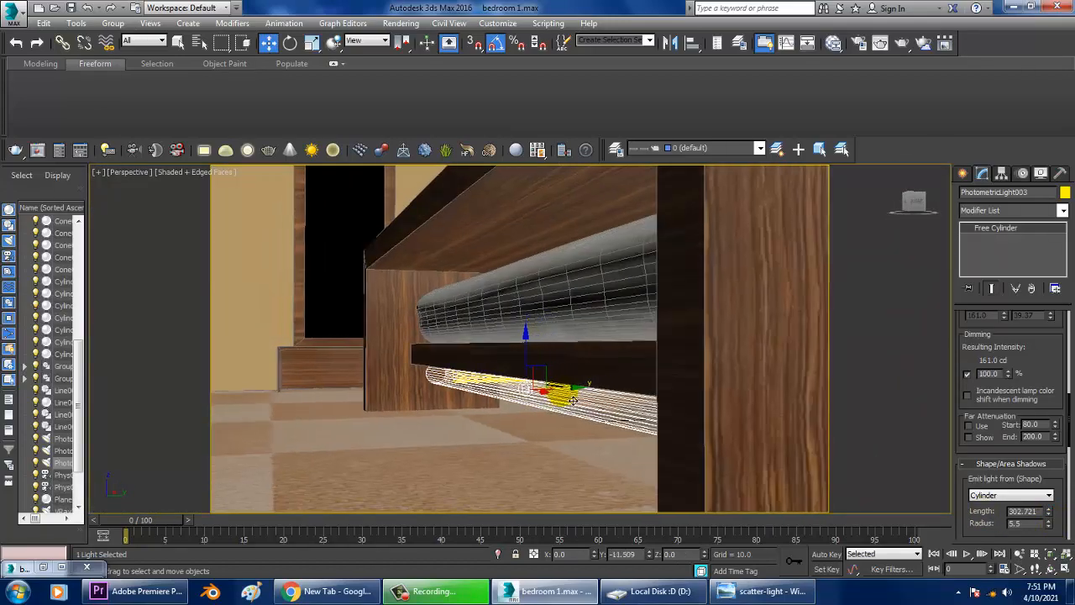
Switch to the PhysCamera001 view with Realistic plus edged-faces shading.
scroll(573, 400, "down", 5)
middle_click_drag(595, 408, 622, 366, "alt")
scroll(616, 406, "down", 6)
key("c")
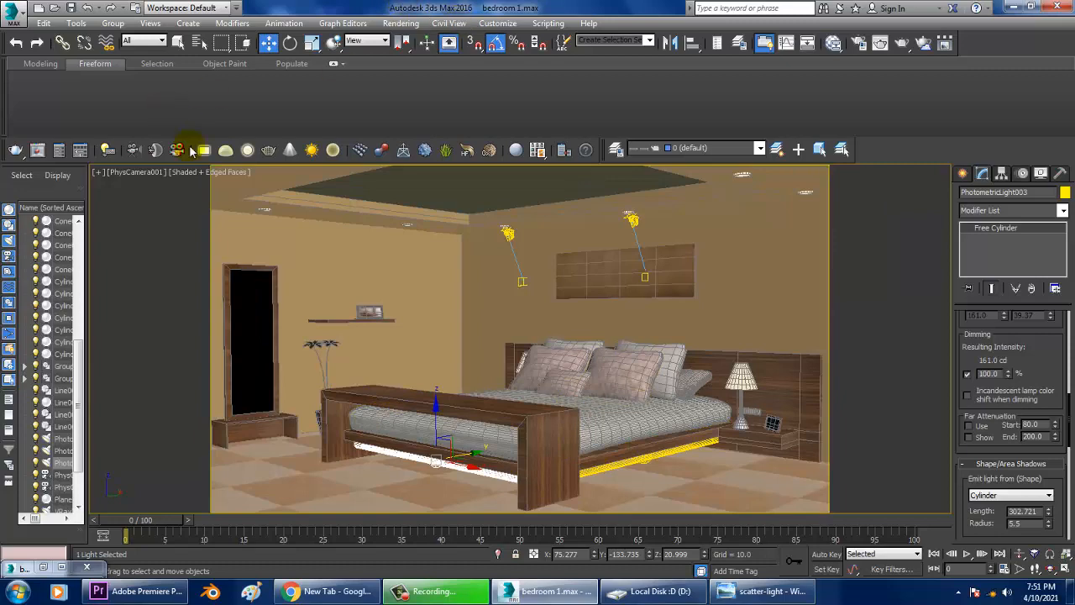
left_click(211, 173)
left_click(228, 186)
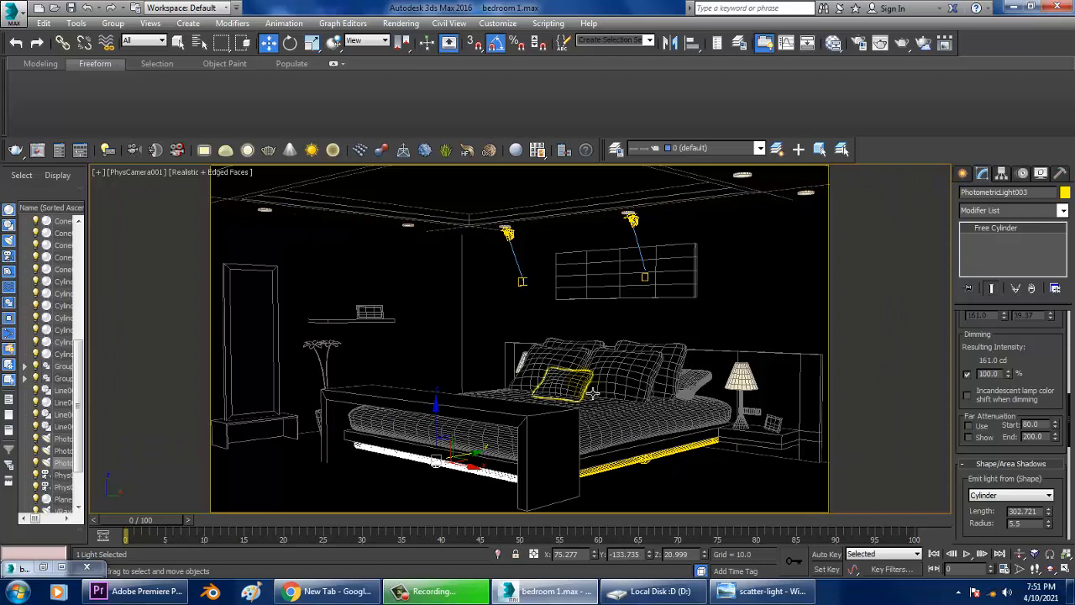
Orbit around the perspective view to inspect the strip lights under the bed.
key("p")
middle_click_drag(681, 415, 657, 401, "alt")
middle_click_drag(657, 402, 608, 352)
scroll(596, 361, "up", 6)
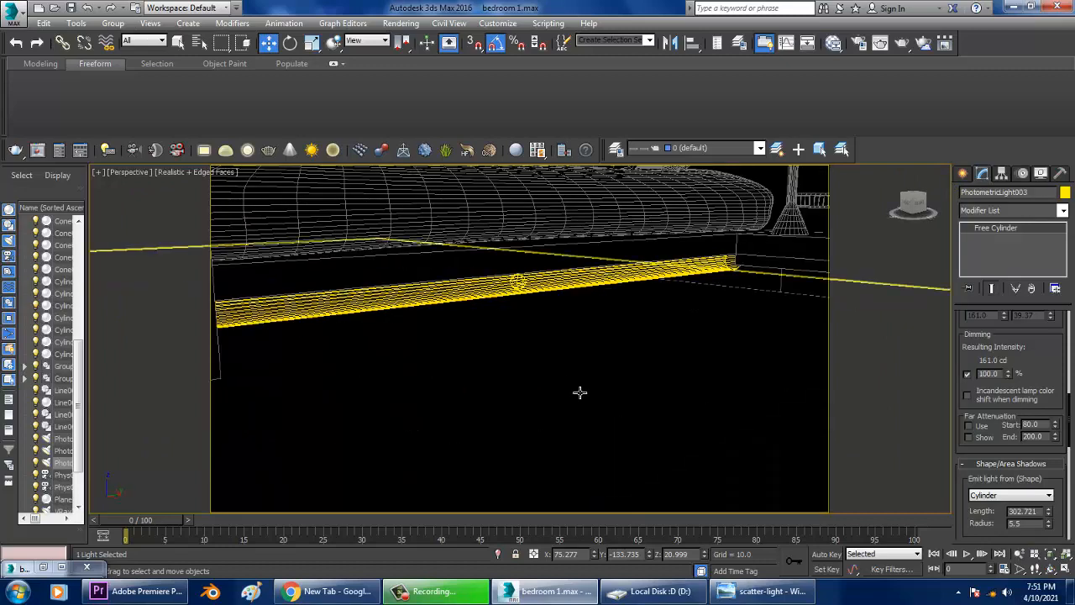
scroll(571, 388, "down", 6)
middle_click_drag(554, 378, 604, 423)
left_click(758, 303)
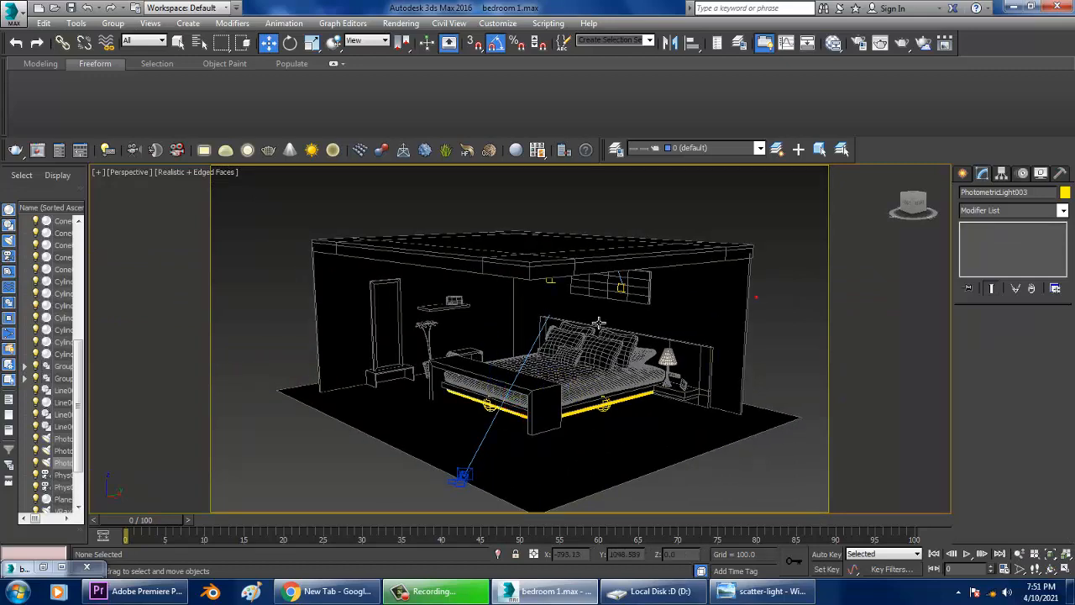
Toggle the viewport's default lighting and switch the display to Shaded without edged faces.
scroll(599, 323, "up", 5)
scroll(592, 326, "down", 5)
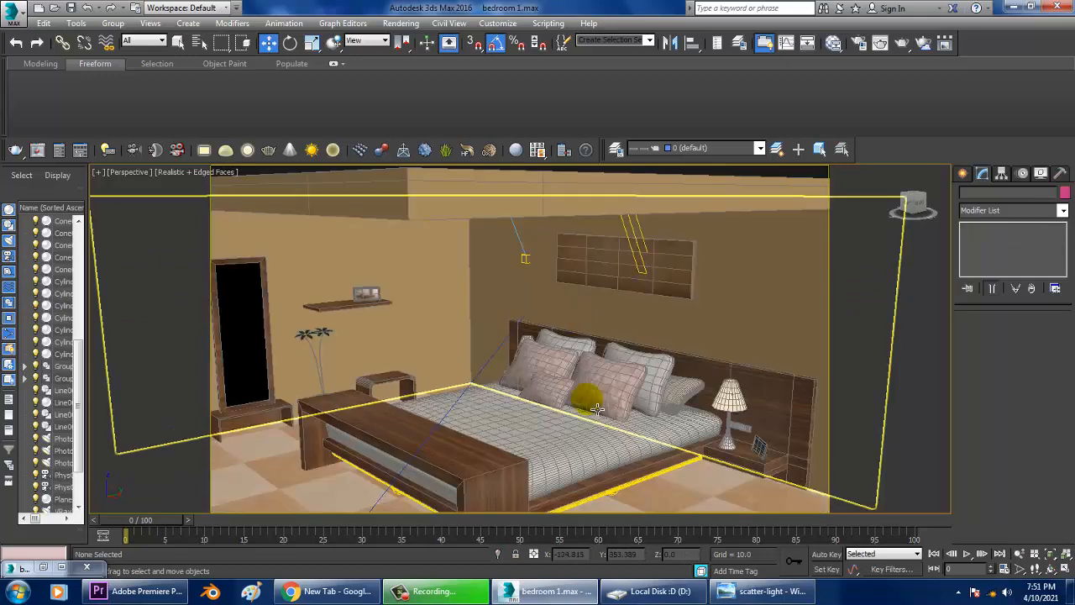
middle_click_drag(587, 398, 598, 384, "alt")
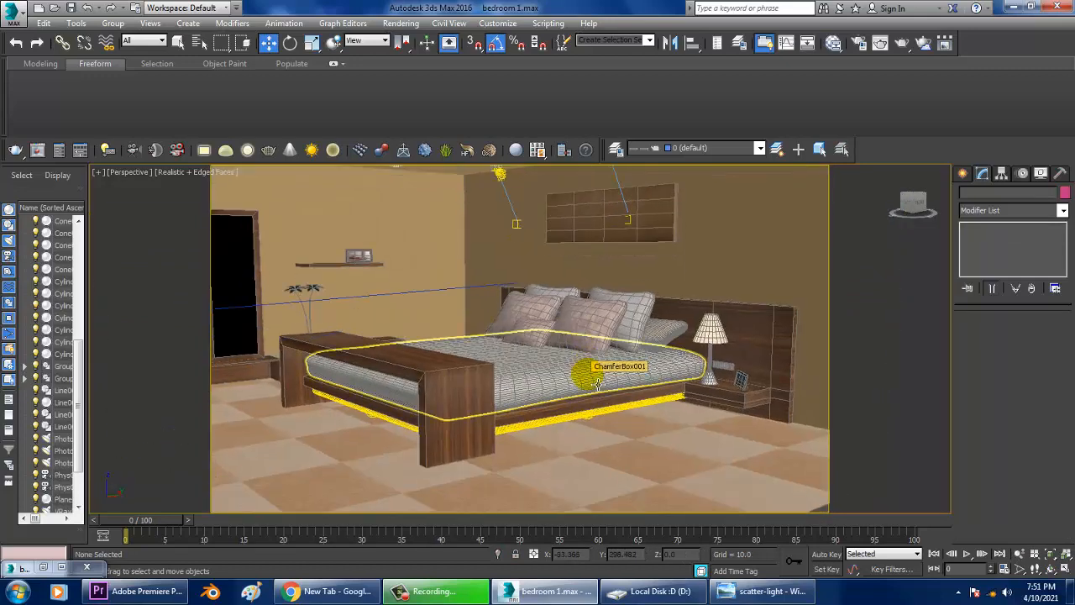
key("ctrl+l")
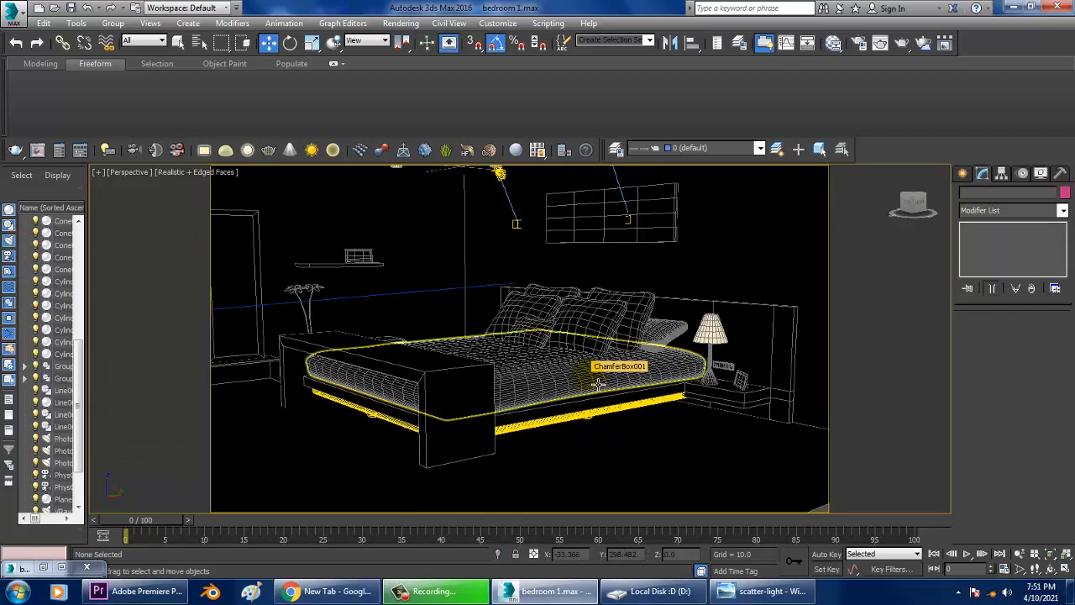
left_click(182, 174)
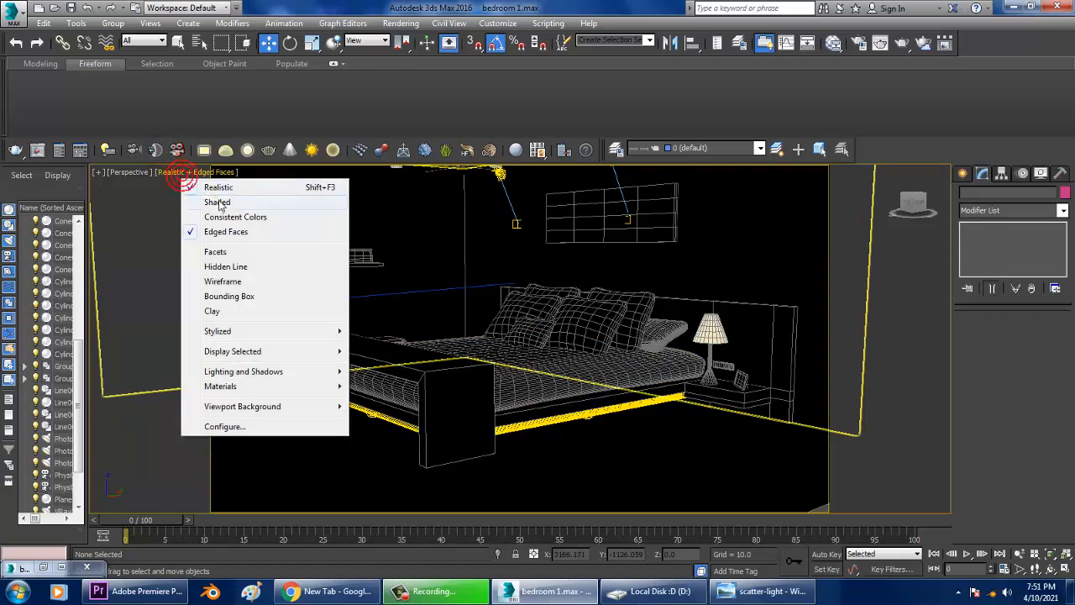
left_click(223, 232)
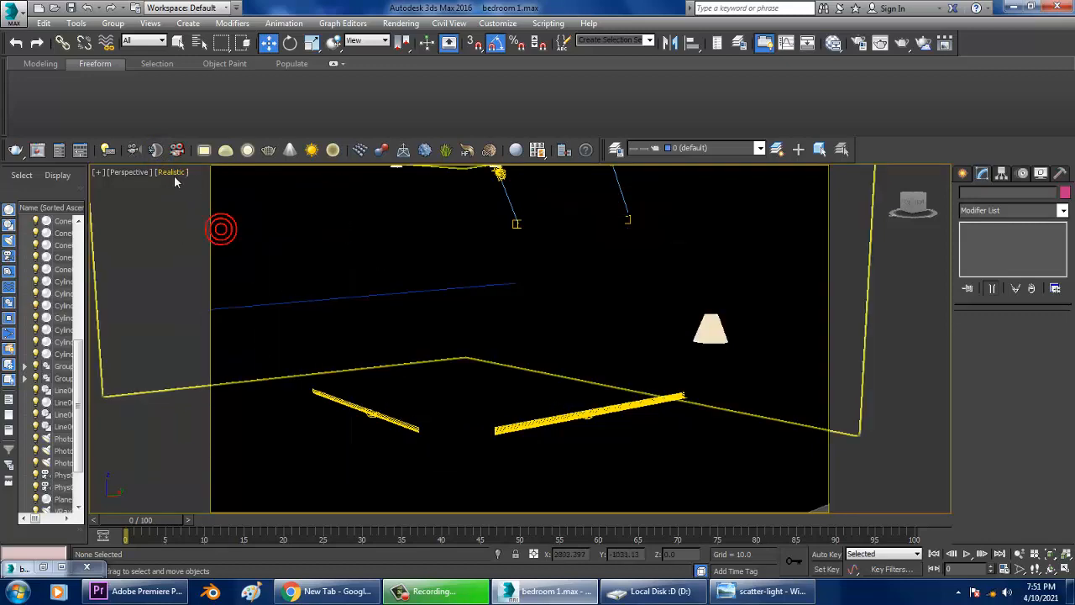
left_click(177, 172)
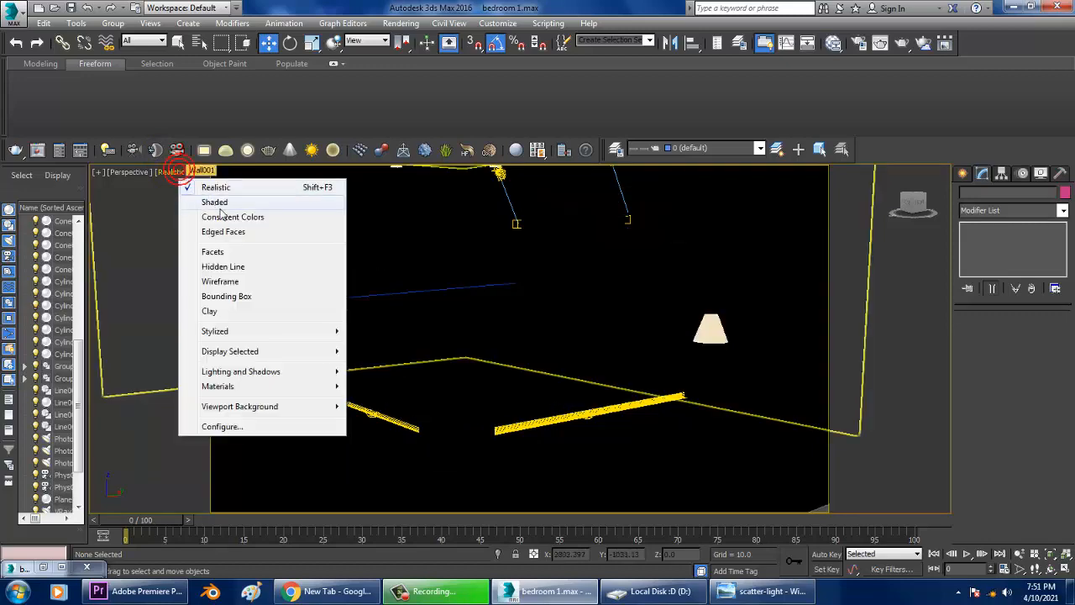
left_click(185, 204)
middle_click_drag(546, 324, 592, 293, "alt")
middle_click_drag(592, 294, 602, 365)
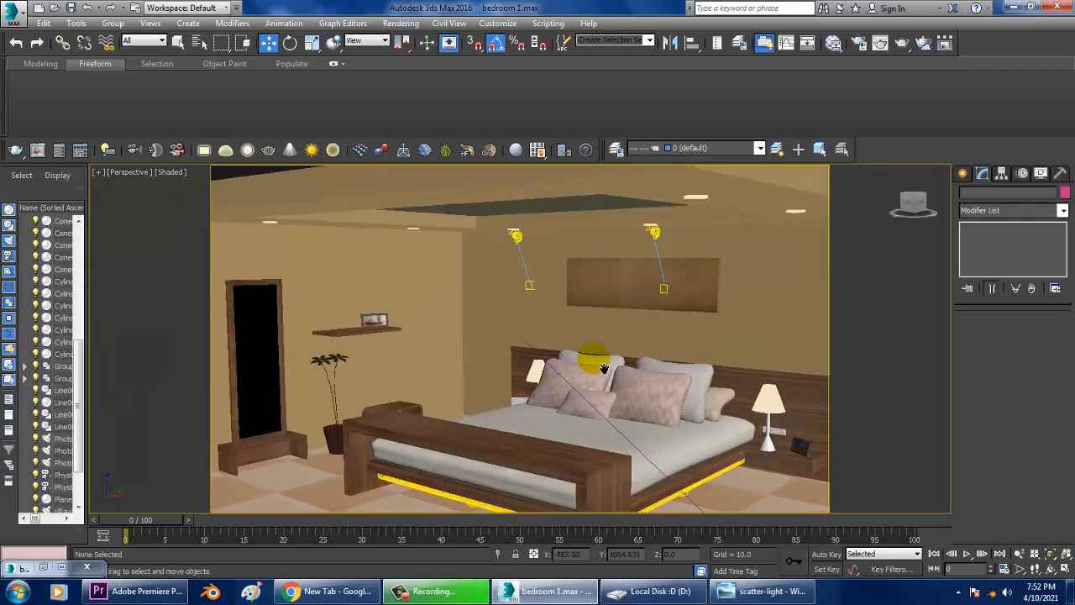
Return the view to Realistic with edged faces and zoom out over the whole room.
left_click(179, 174)
left_click(203, 189)
middle_click_drag(694, 343, 613, 362, "alt")
scroll(655, 307, "down", 4)
scroll(613, 363, "up", 4)
key("F4")
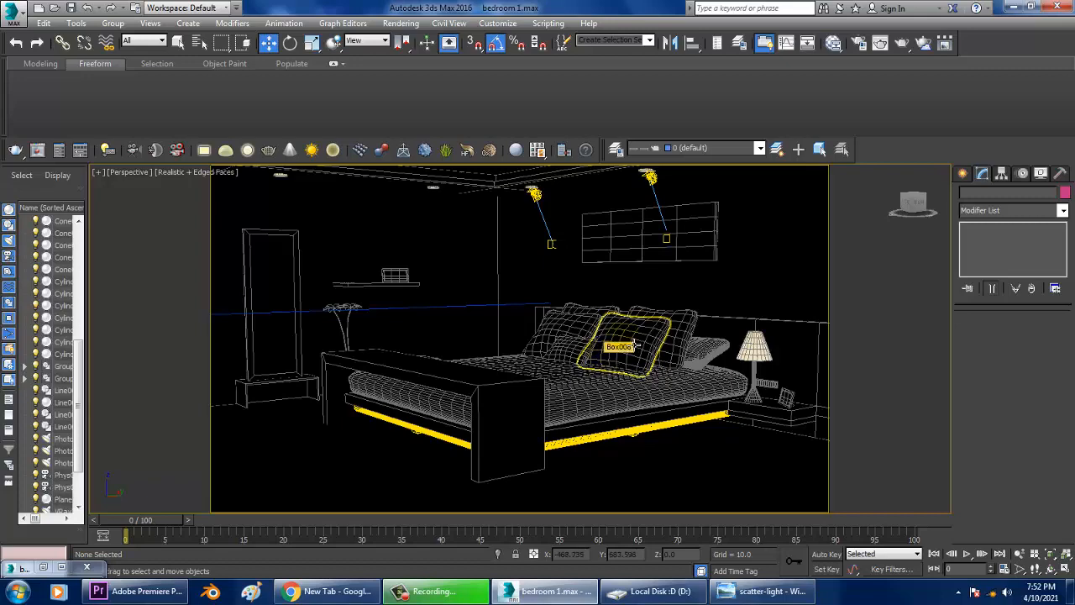
middle_click_drag(635, 344, 665, 309, "alt")
scroll(664, 307, "down", 5)
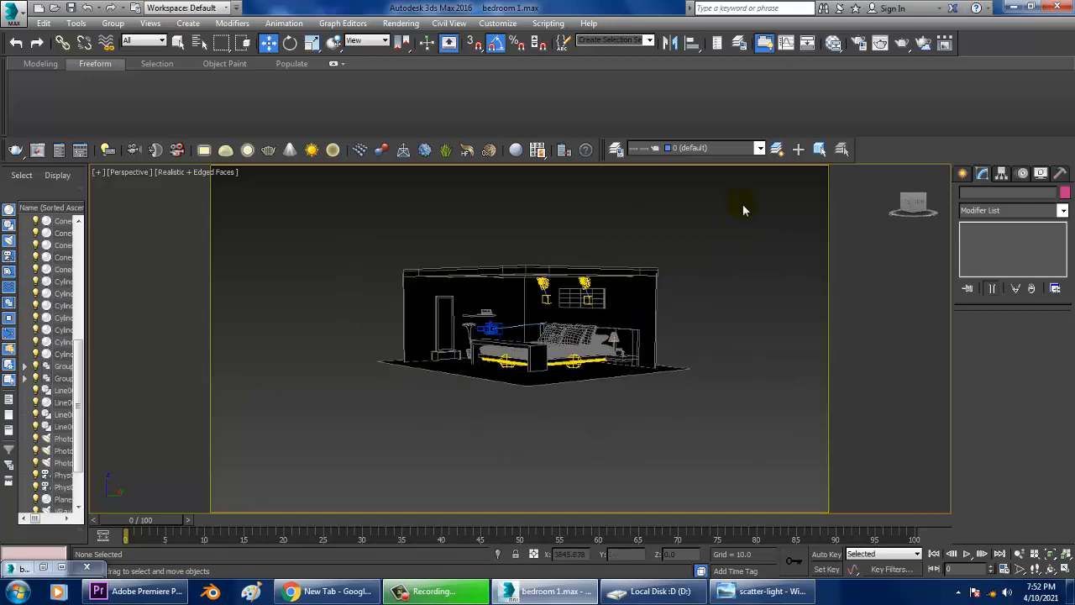
Zoom in on the ceiling IES lights and select VRayIES002 to inspect its parameters.
scroll(619, 300, "up", 6)
scroll(568, 314, "down", 4)
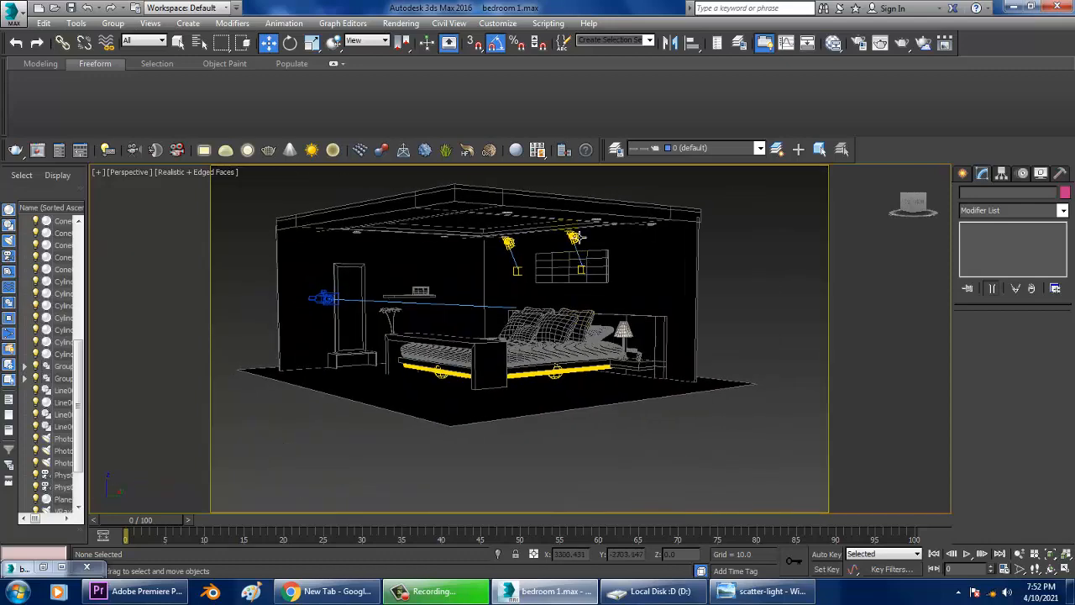
left_click(573, 236)
scroll(576, 245, "up", 3)
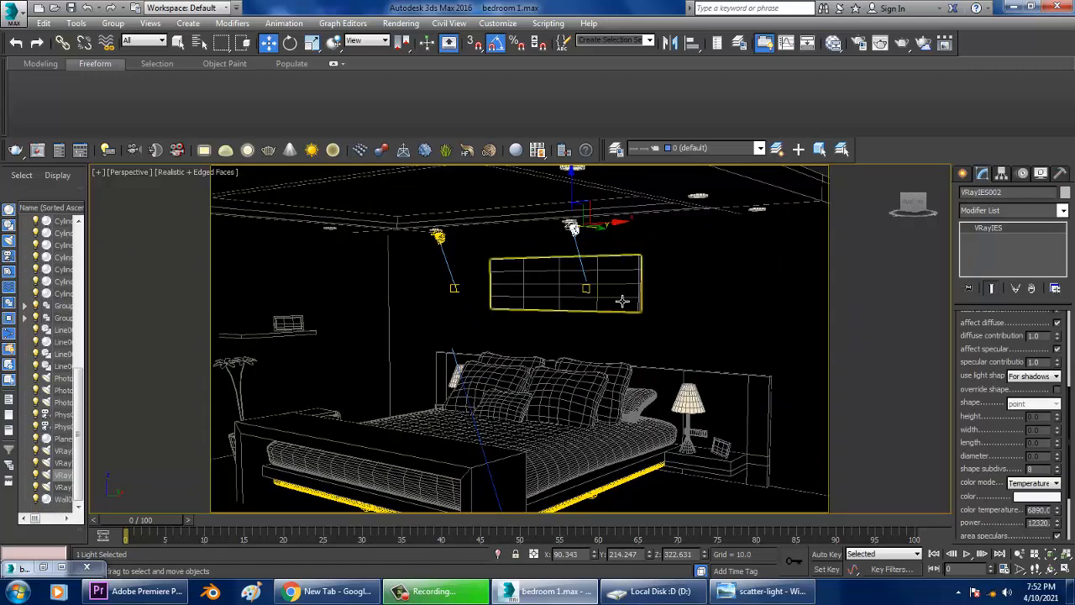
scroll(622, 299, "up", 4)
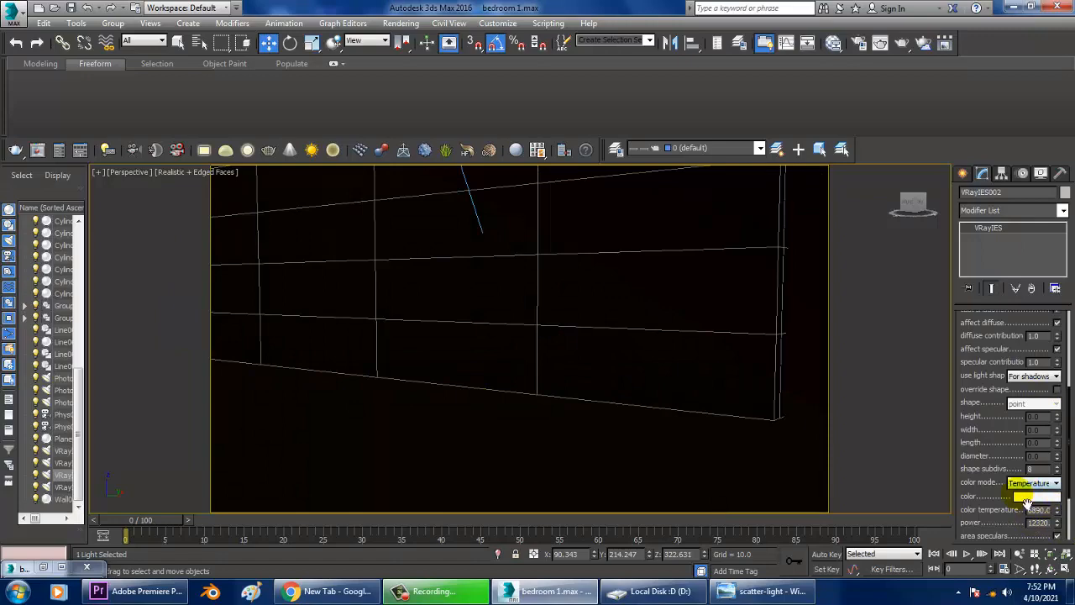
scroll(499, 350, "down", 5)
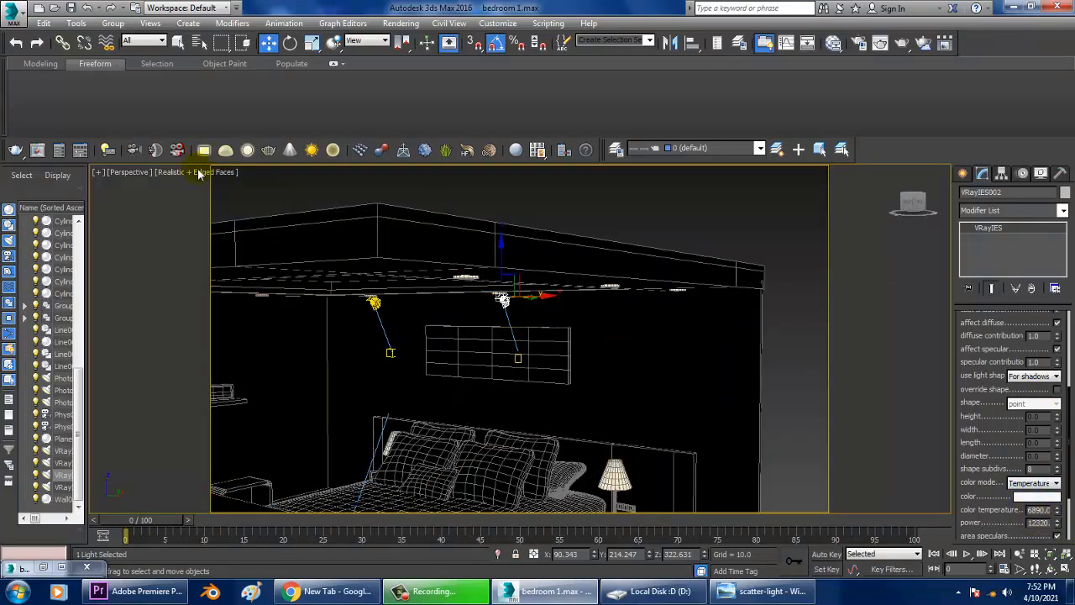
left_click(199, 173)
Save the scene, reset 3ds Max and reopen bedroom 1.max from the recent documents.
left_click(15, 12)
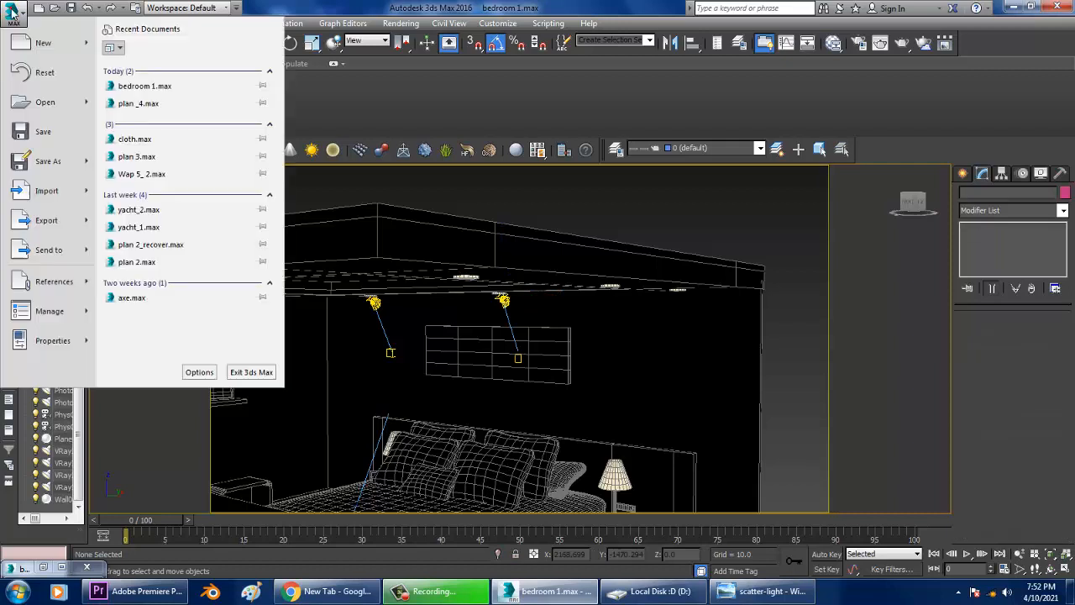
left_click(44, 132)
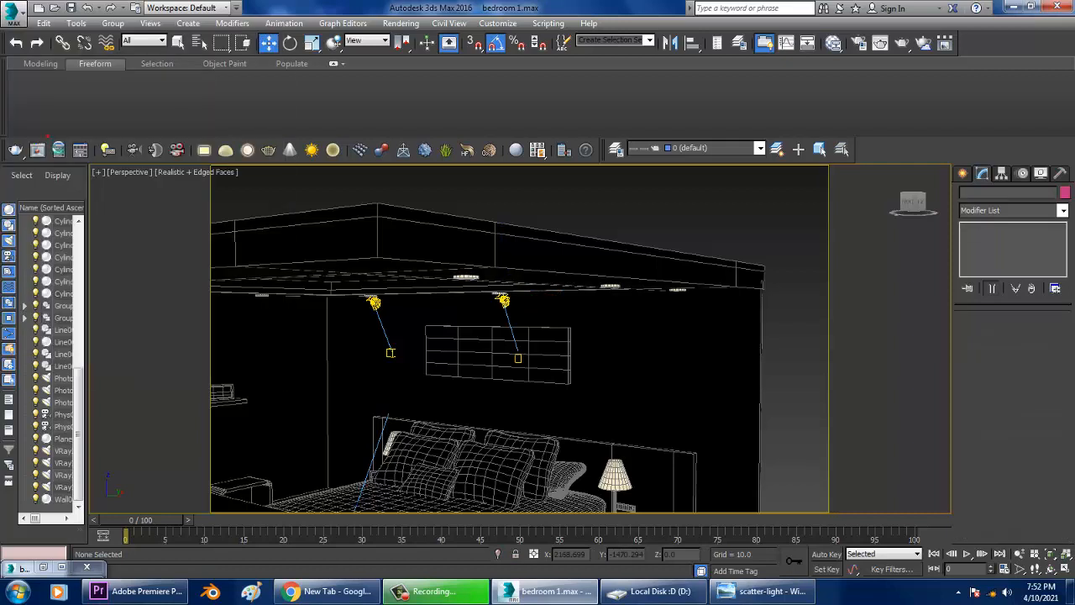
left_click(19, 14)
left_click(37, 69)
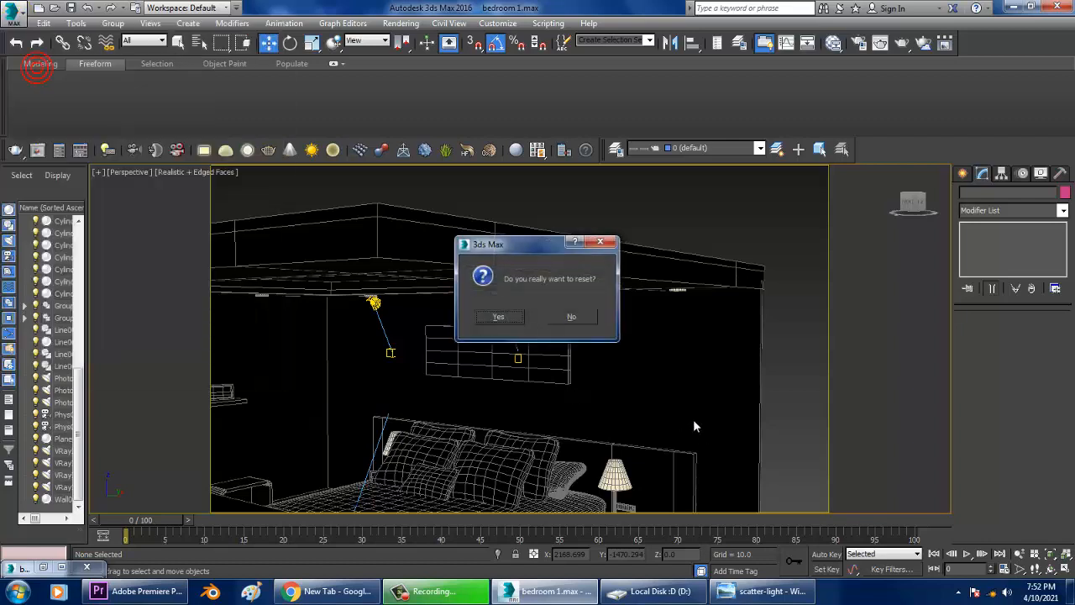
left_click(500, 316)
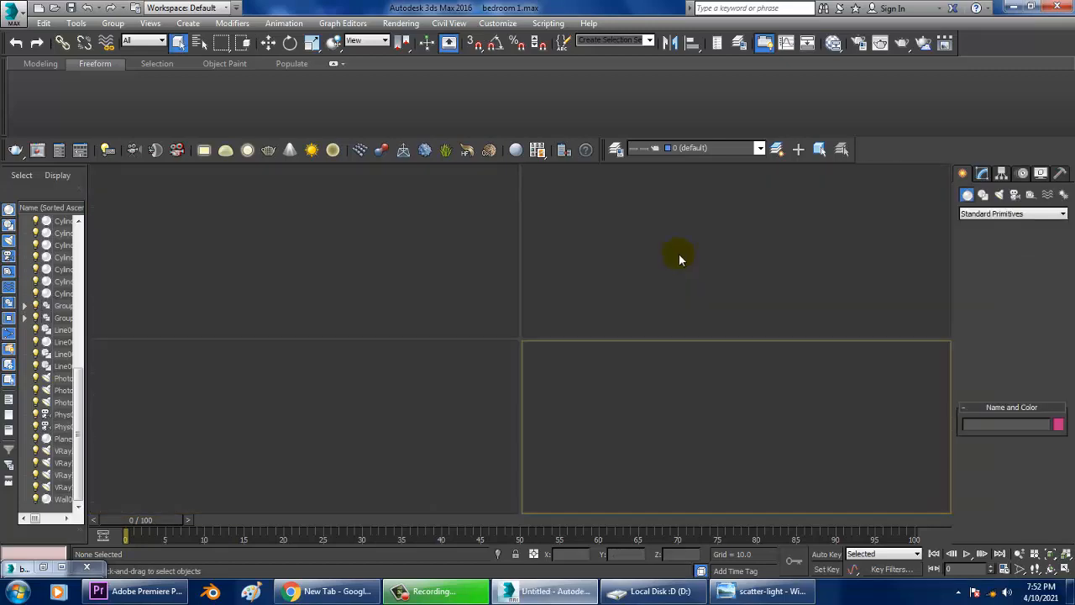
left_click(380, 334)
left_click(701, 433)
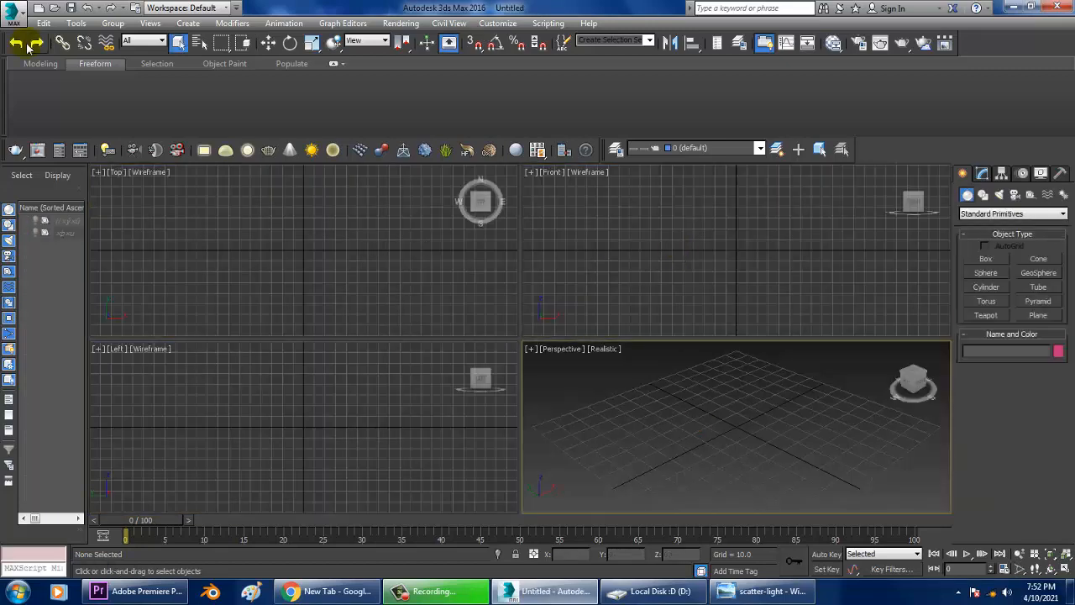
left_click(13, 15)
left_click(181, 88)
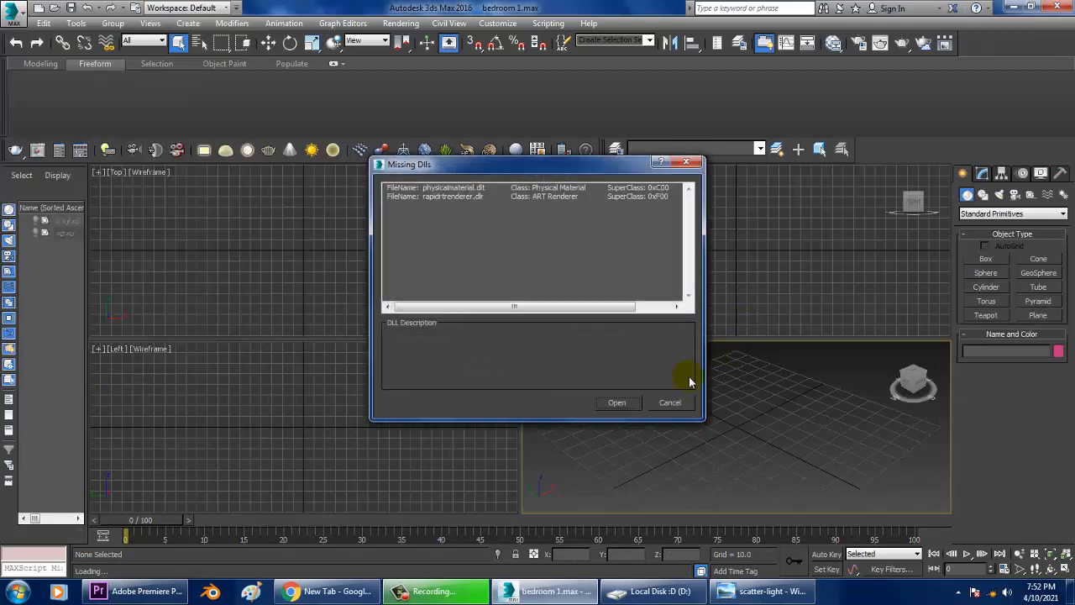
left_click(616, 404)
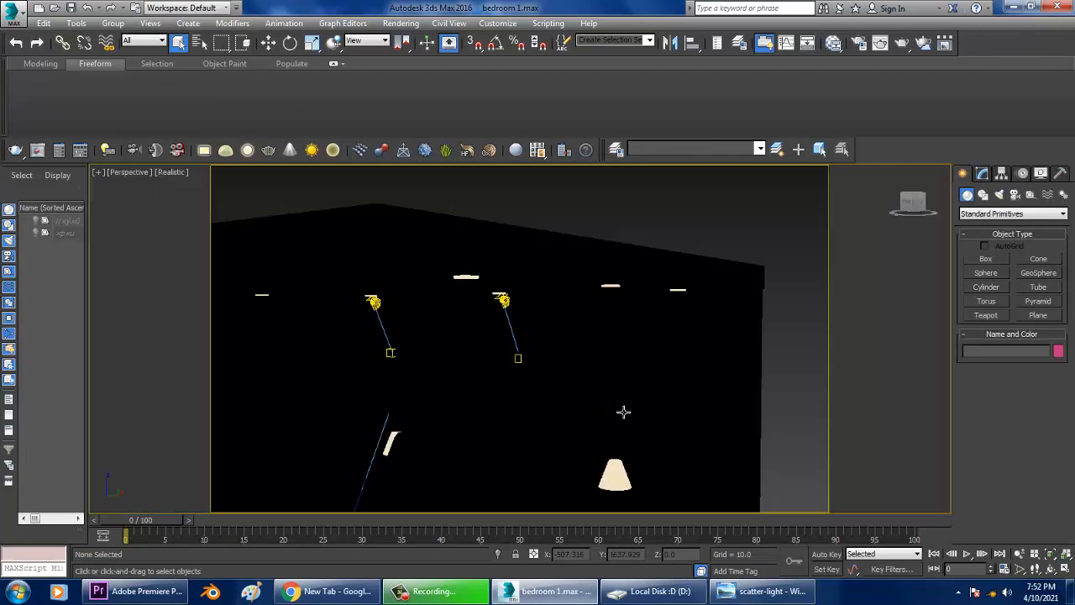
Render the perspective view of the bedroom and close the frame buffer.
middle_click_drag(538, 369, 581, 294)
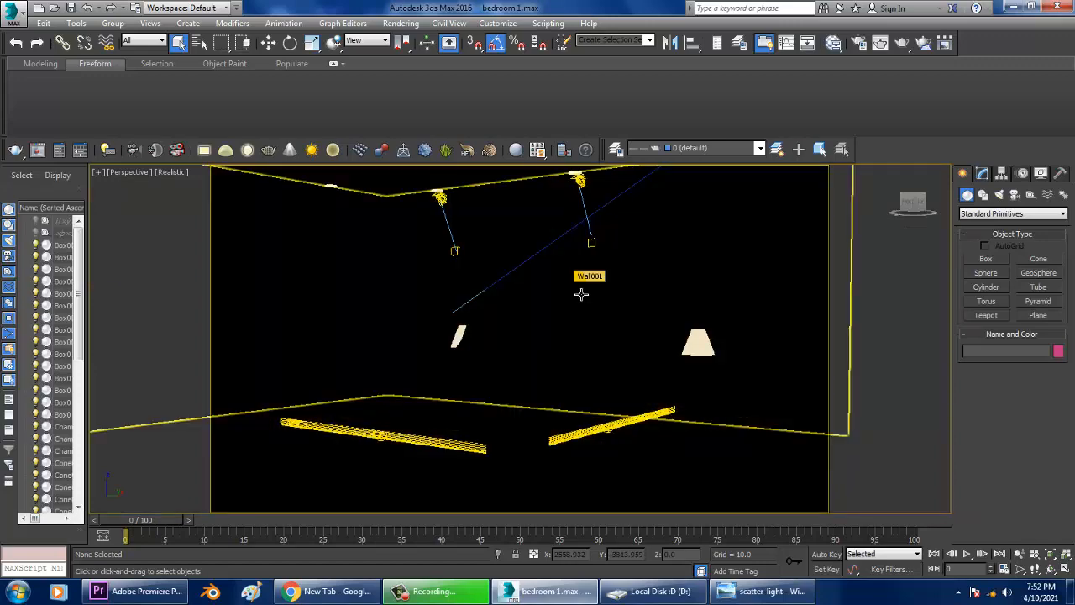
left_click(401, 23)
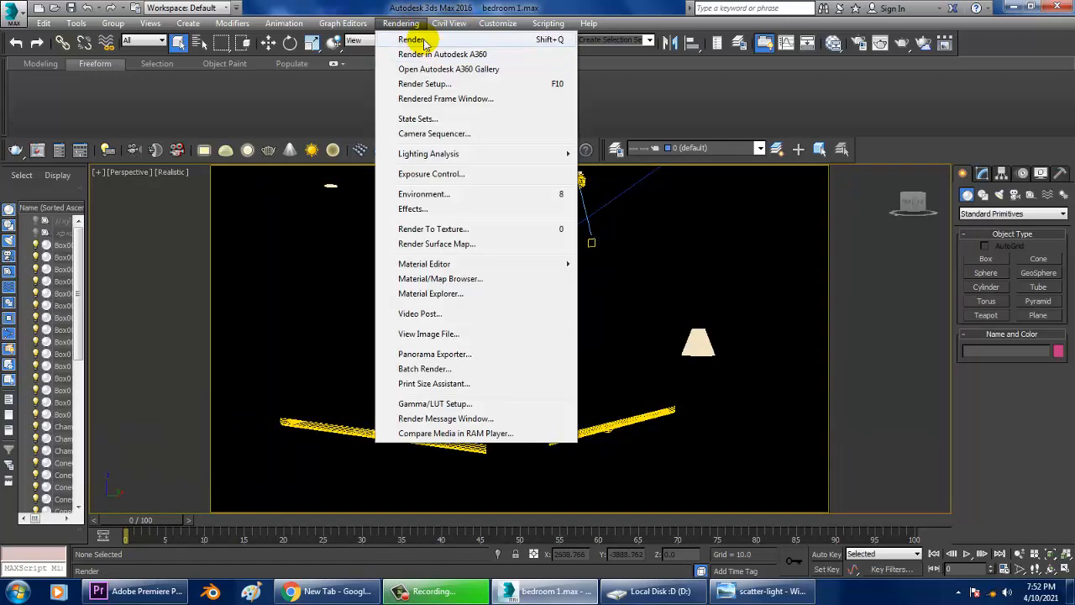
left_click(412, 39)
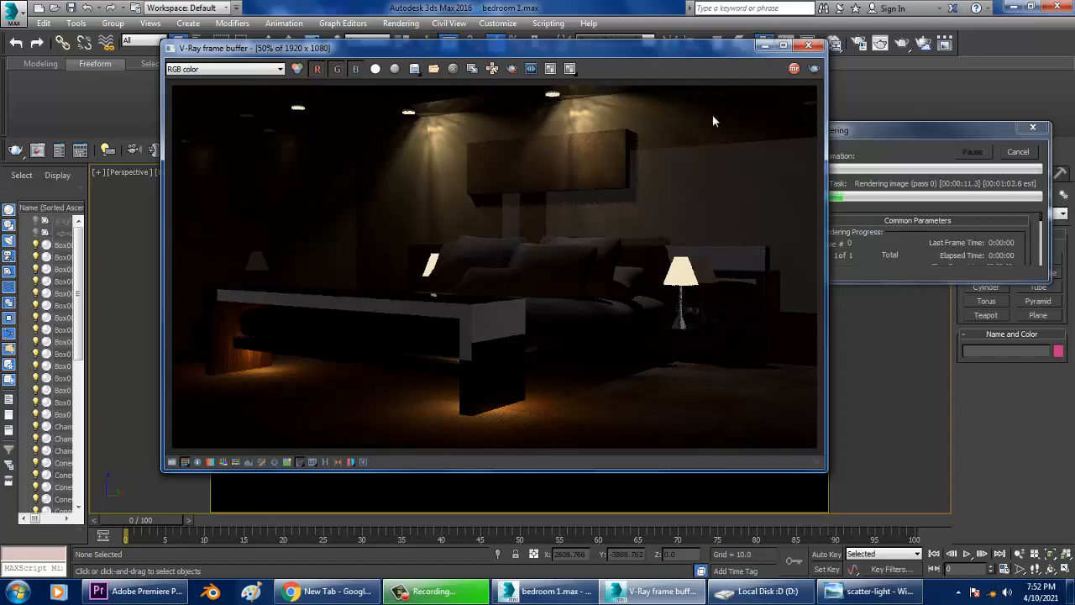
left_click(809, 46)
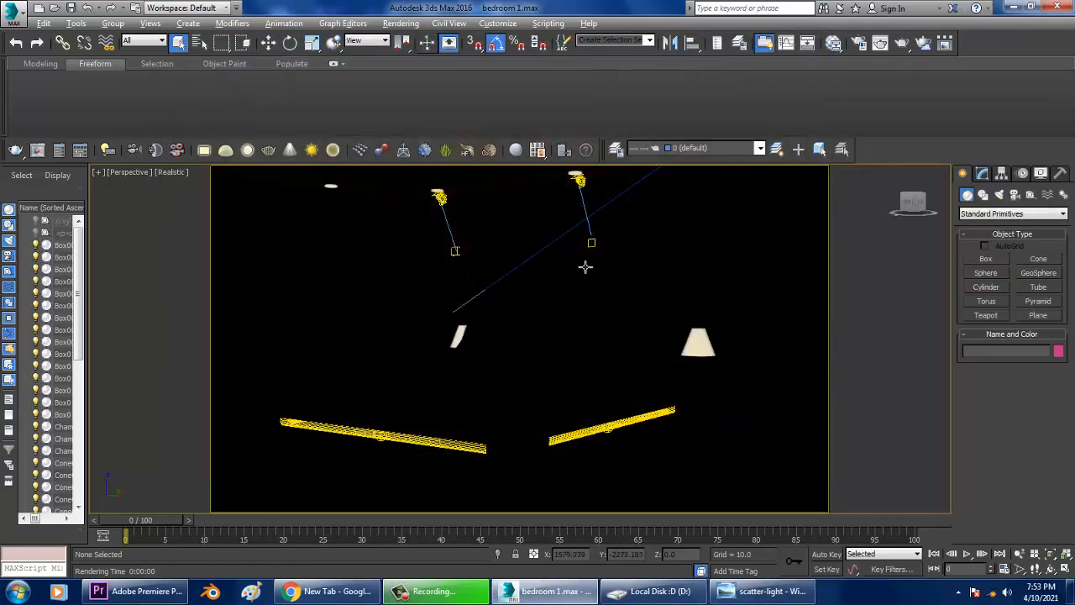
Switch the viewport to Shaded and select the strip light under the foot of the bed.
left_click(171, 171)
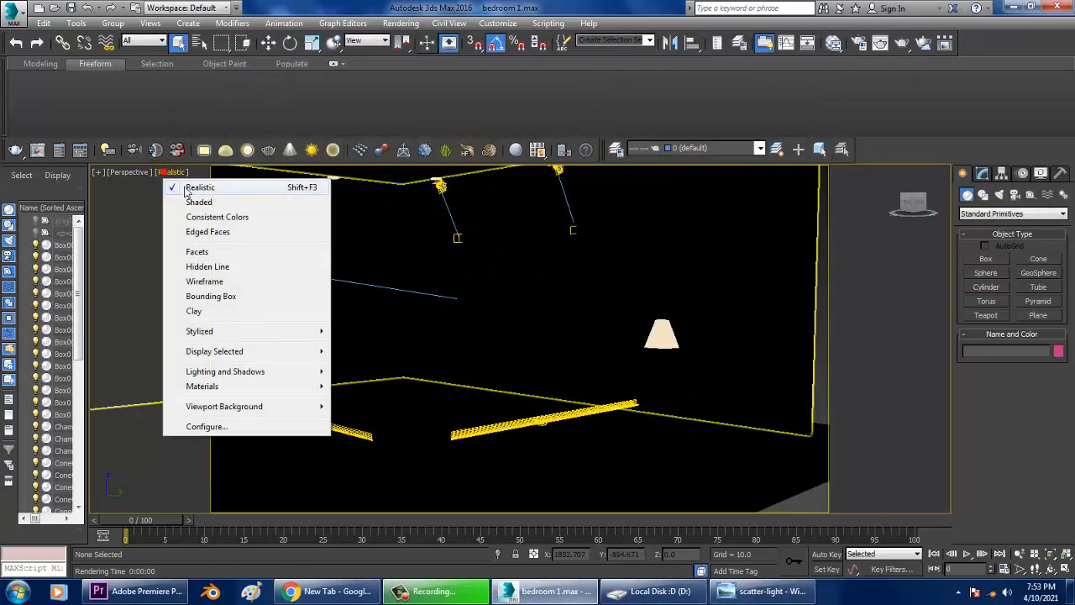
left_click(194, 202)
left_click_drag(481, 432, 461, 325)
left_click(461, 324)
middle_click_drag(461, 324, 486, 321, "alt")
Move the cylinder strip light down to about Z 14.6 under the bed base.
key("w")
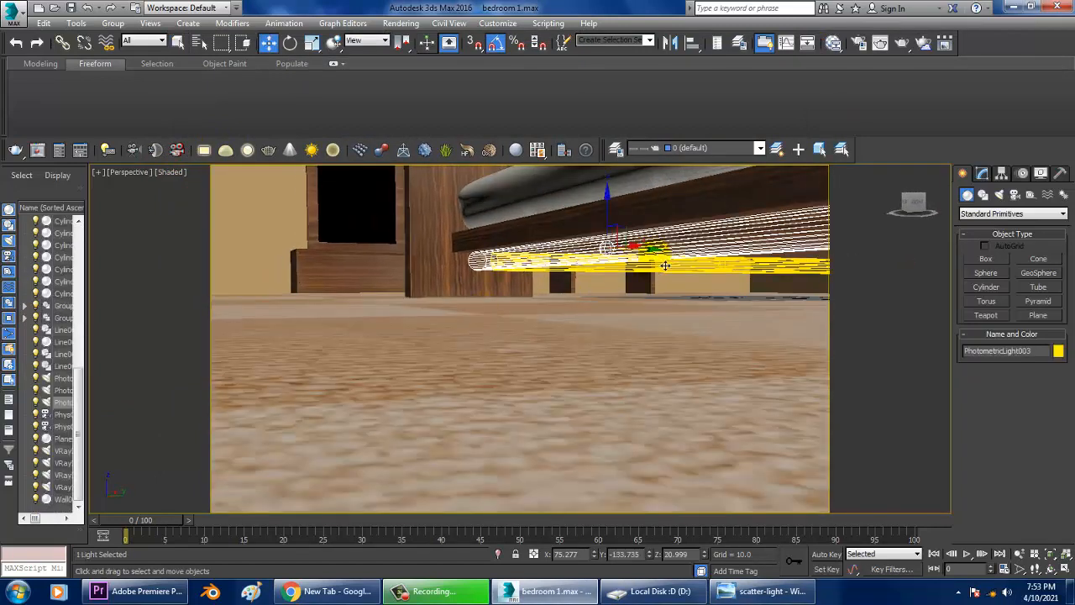
middle_click_drag(658, 279, 664, 255, "alt")
left_click_drag(663, 255, 585, 239)
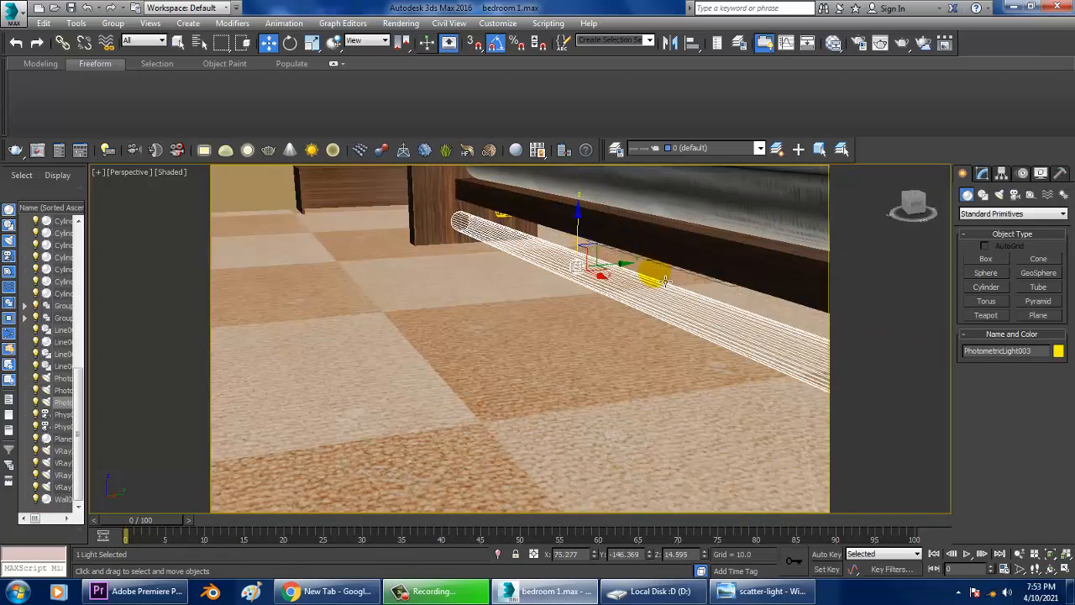
left_click_drag(628, 274, 650, 276)
scroll(612, 252, "down", 5)
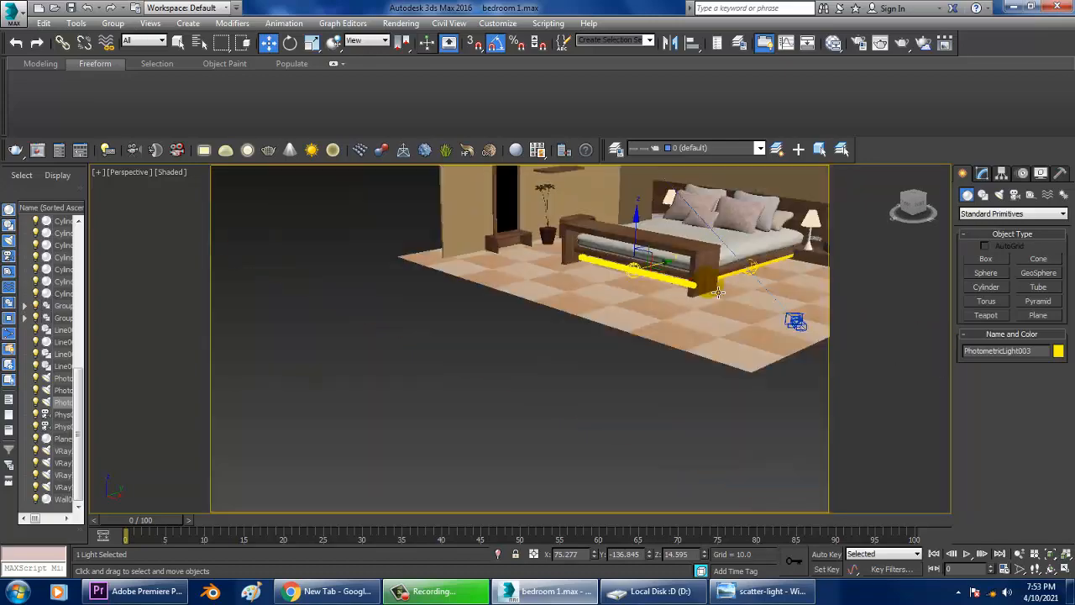
middle_click_drag(612, 252, 576, 277, "alt")
scroll(576, 276, "up", 6)
scroll(520, 288, "down", 6)
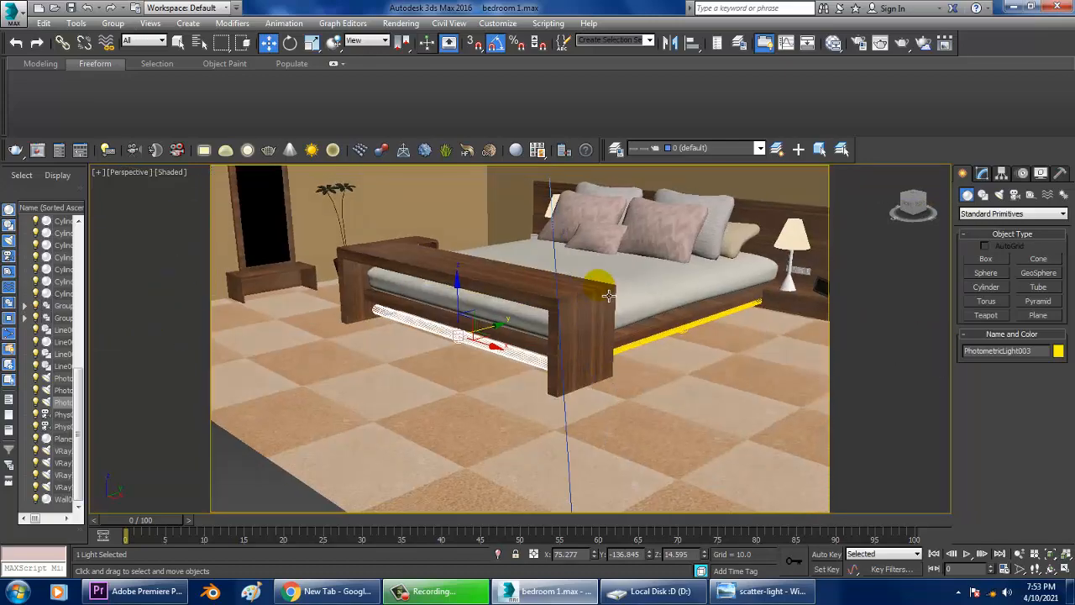
Switch to the PhysCamera001 view, render it and close the frame buffer.
key("c")
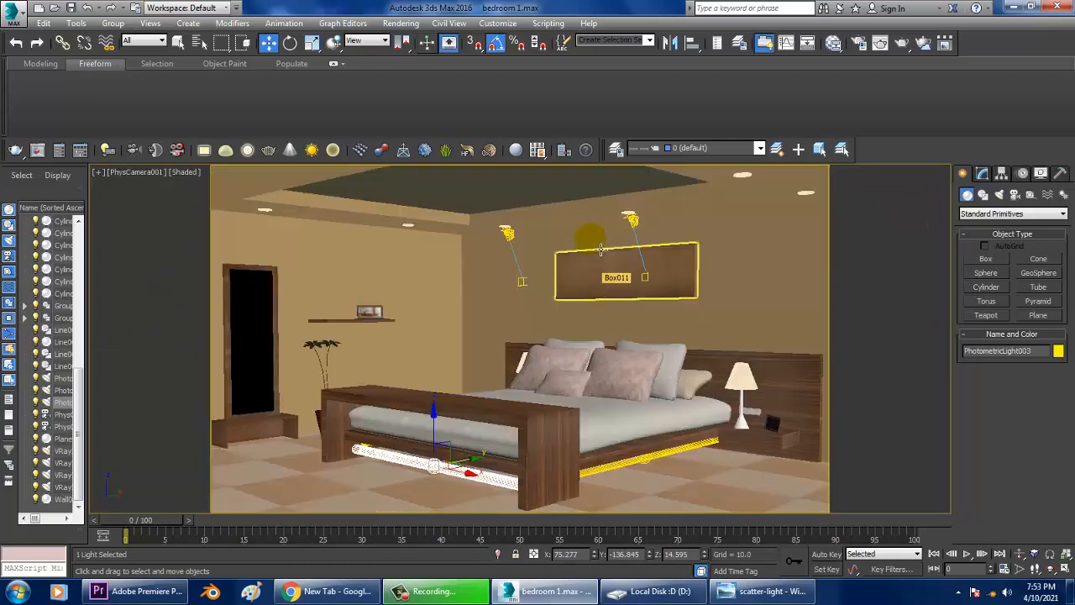
left_click(400, 22)
left_click(408, 41)
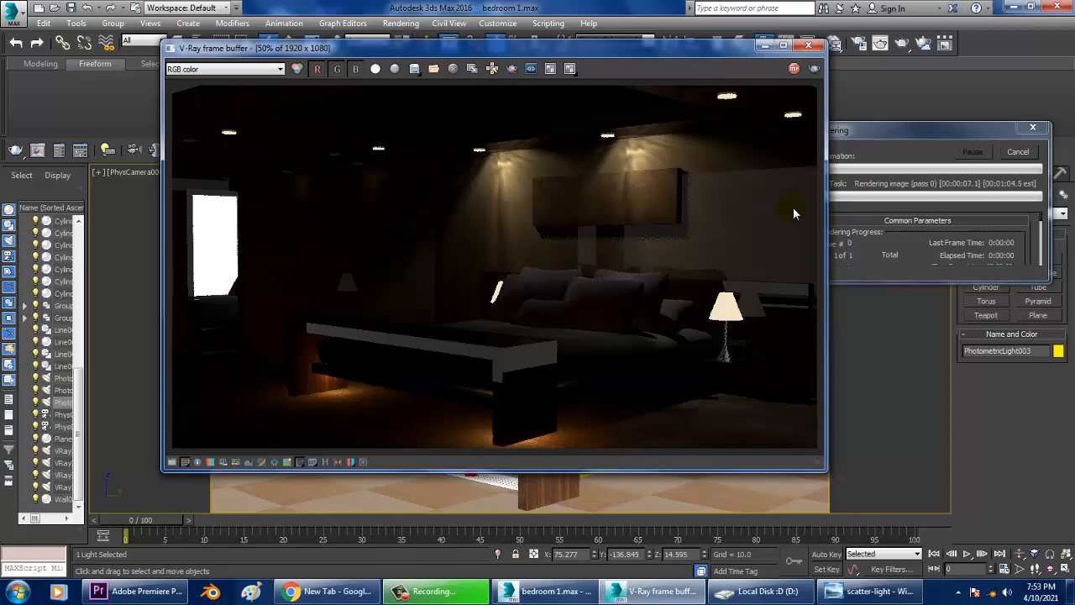
left_click(794, 68)
left_click(808, 45)
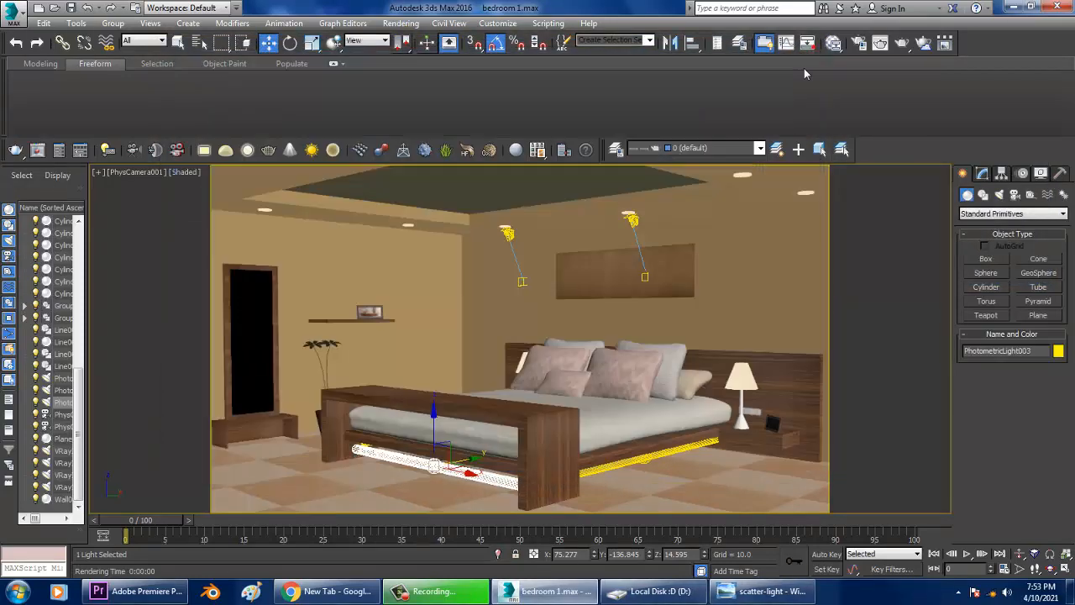
Select the other strip light under the bed and set its light distribution to Uniform Spherical.
left_click(655, 455)
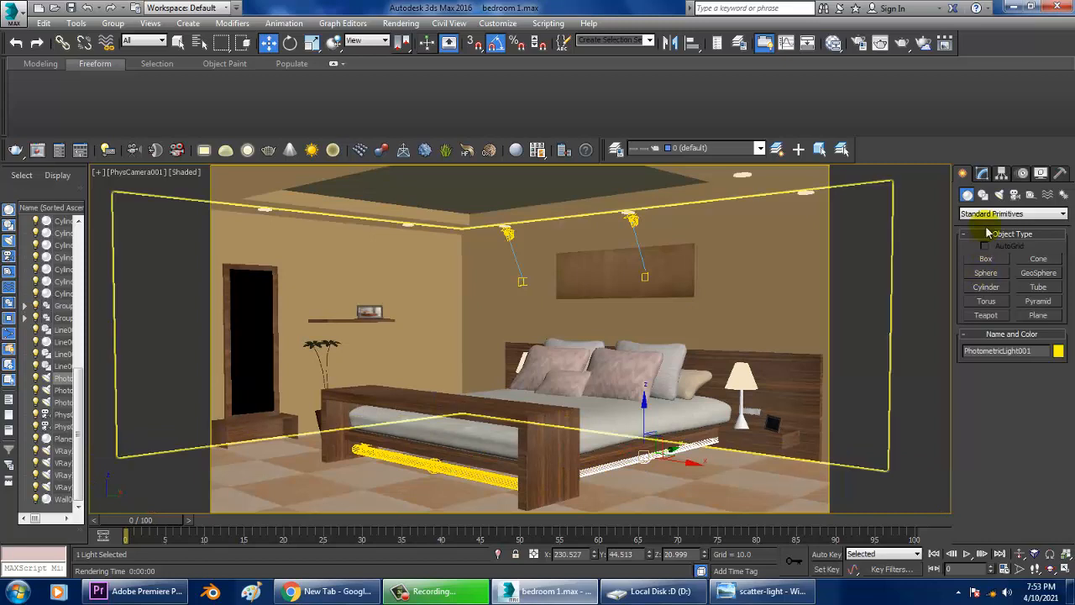
left_click(988, 174)
scroll(1050, 374, "up", 5)
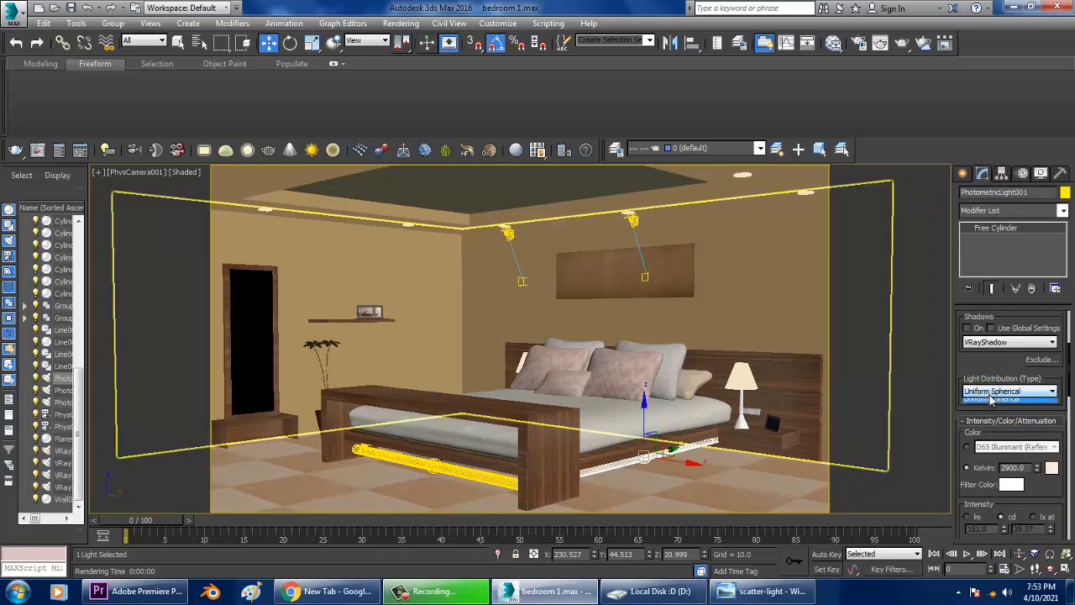
left_click(1007, 391)
left_click(995, 403)
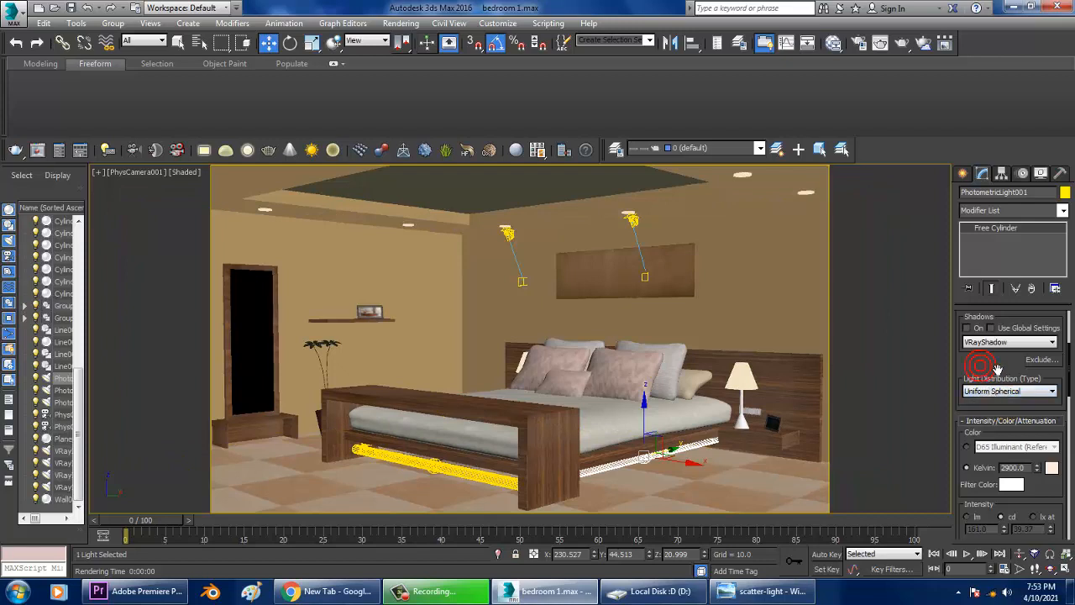
Switch the camera view's shading to Realistic.
left_click_drag(997, 369, 1000, 514)
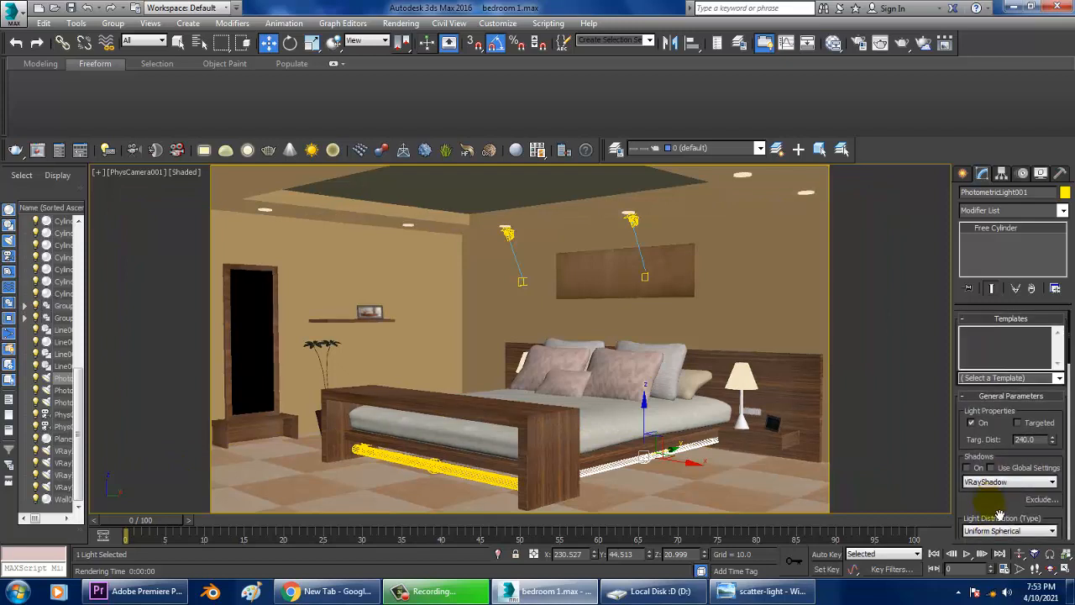
left_click(1058, 378)
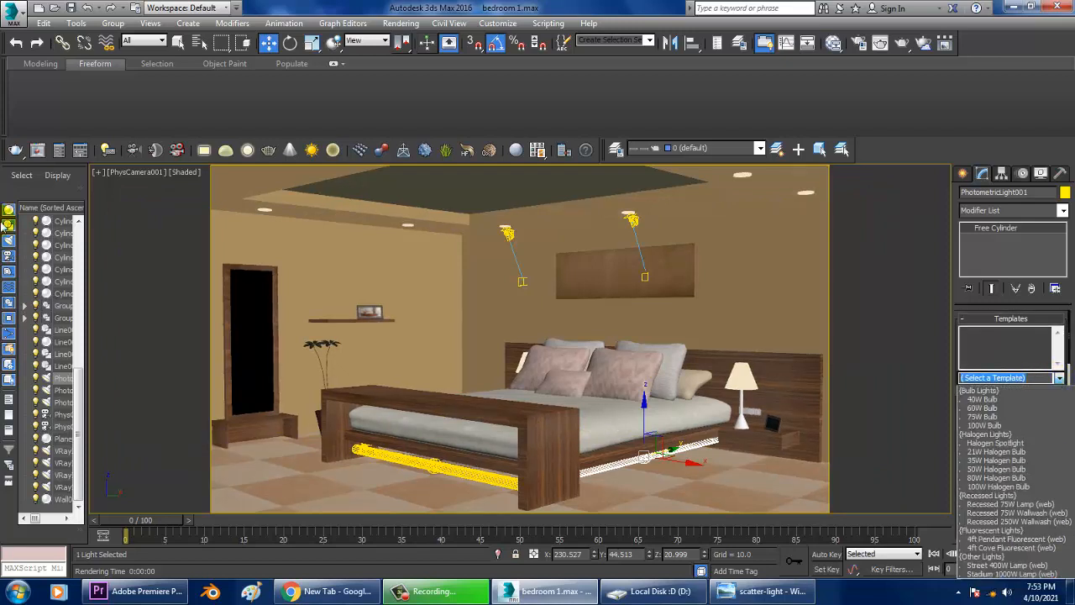
left_click(182, 173)
left_click(182, 173)
left_click(214, 185)
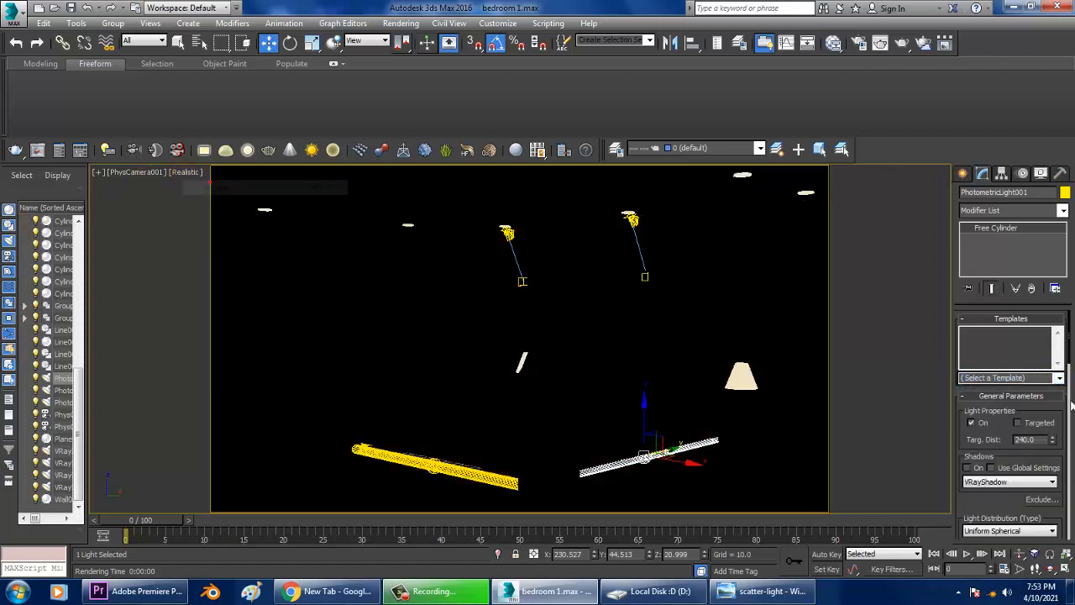
Apply the 80W Halogen Bulb template to the strip light and set its emit shape to Cylinder.
left_click(1057, 379)
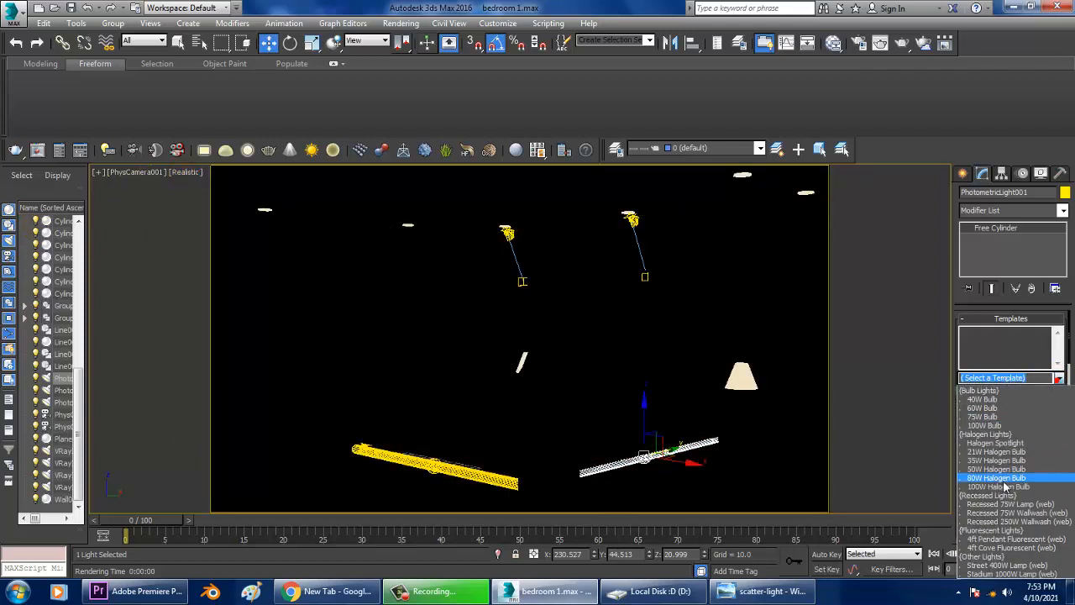
left_click(1002, 486)
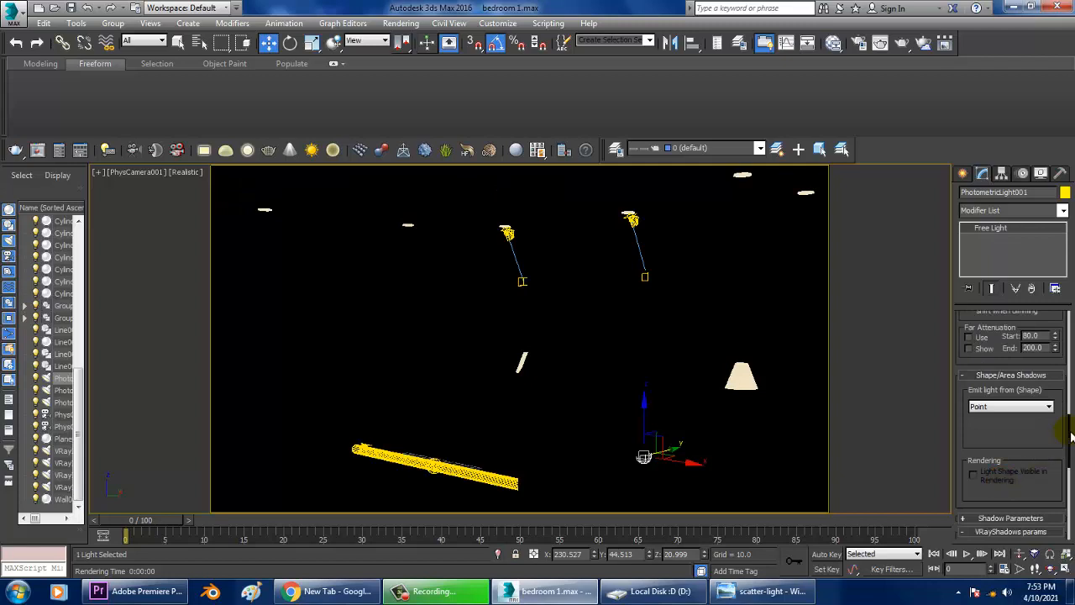
left_click(1025, 406)
left_click(996, 470)
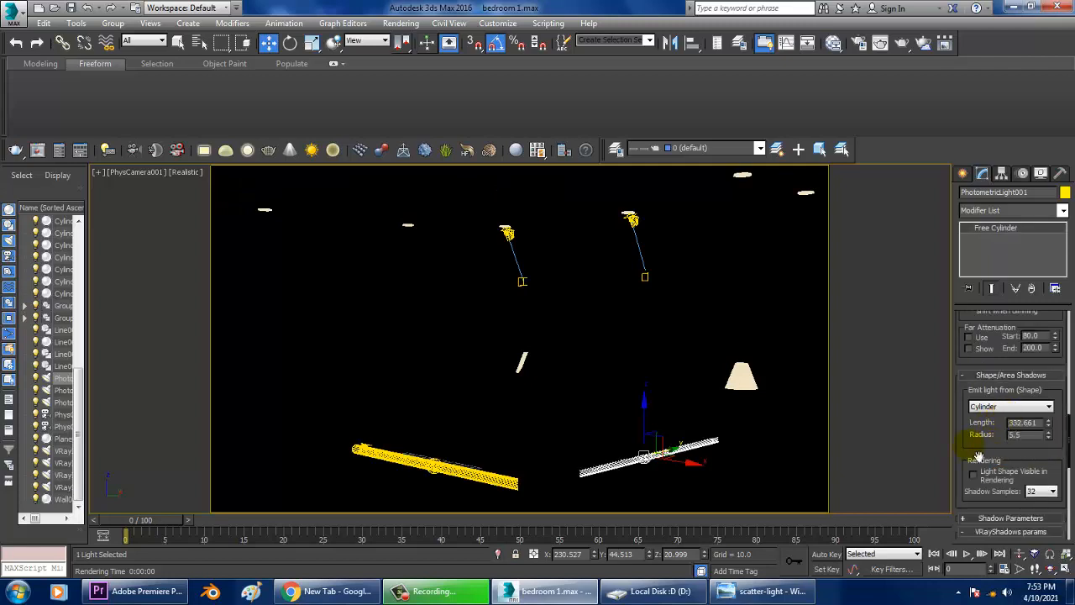
left_click_drag(978, 457, 819, 484)
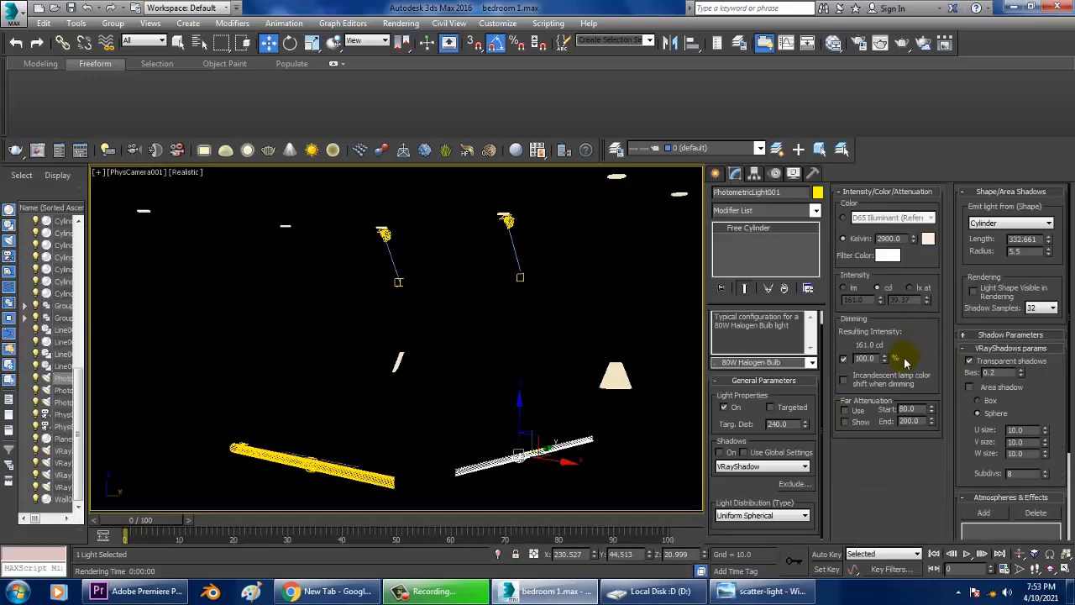
Undo the last four actions on the strip light.
middle_click_drag(538, 456, 489, 372)
middle_click_drag(425, 309, 447, 341)
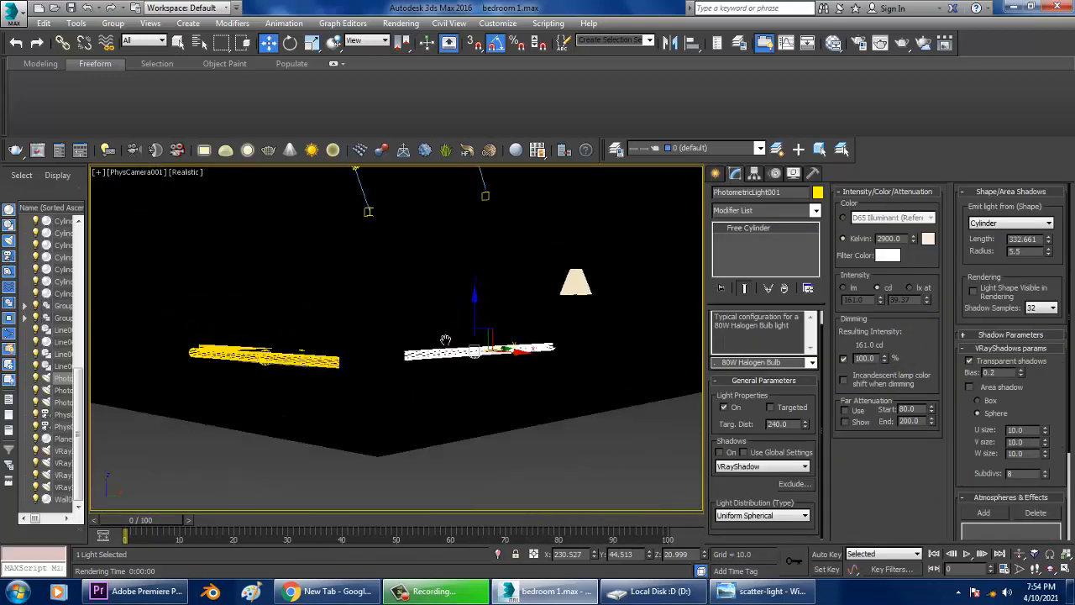
middle_click_drag(518, 377, 538, 384)
key("ctrl+z")
key("ctrl+z")
key("ctrl+z")
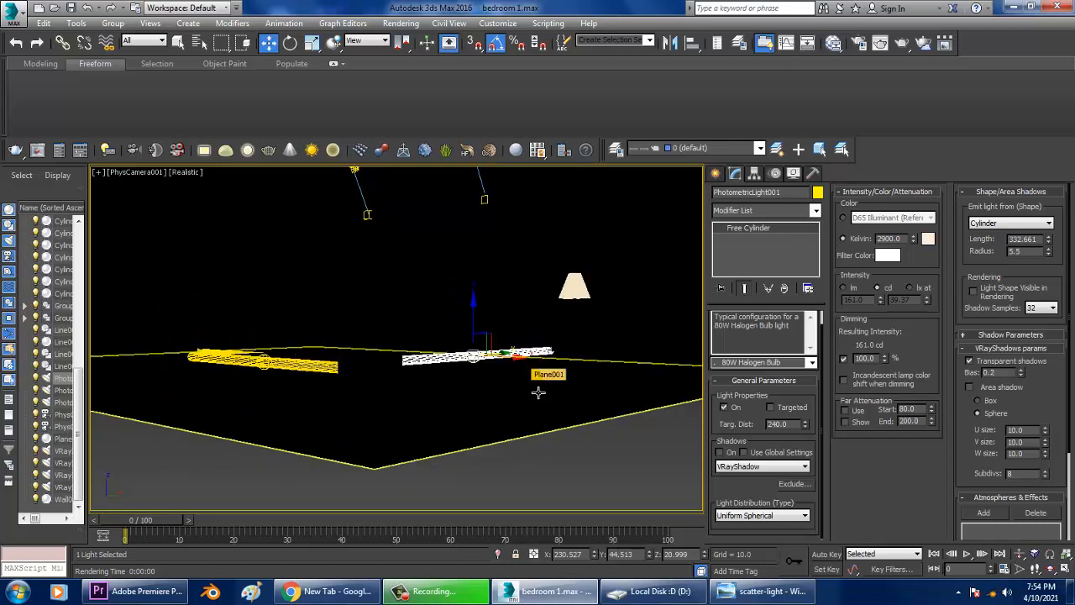
key("ctrl+z")
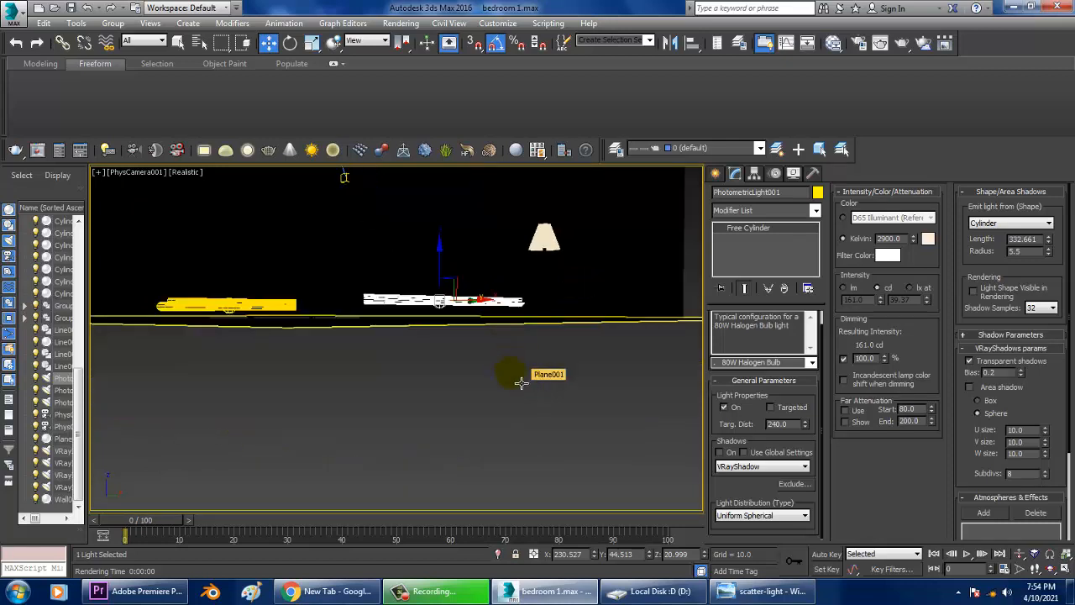
Switch to a shaded perspective view and lower the strip light under the bed base.
key("p")
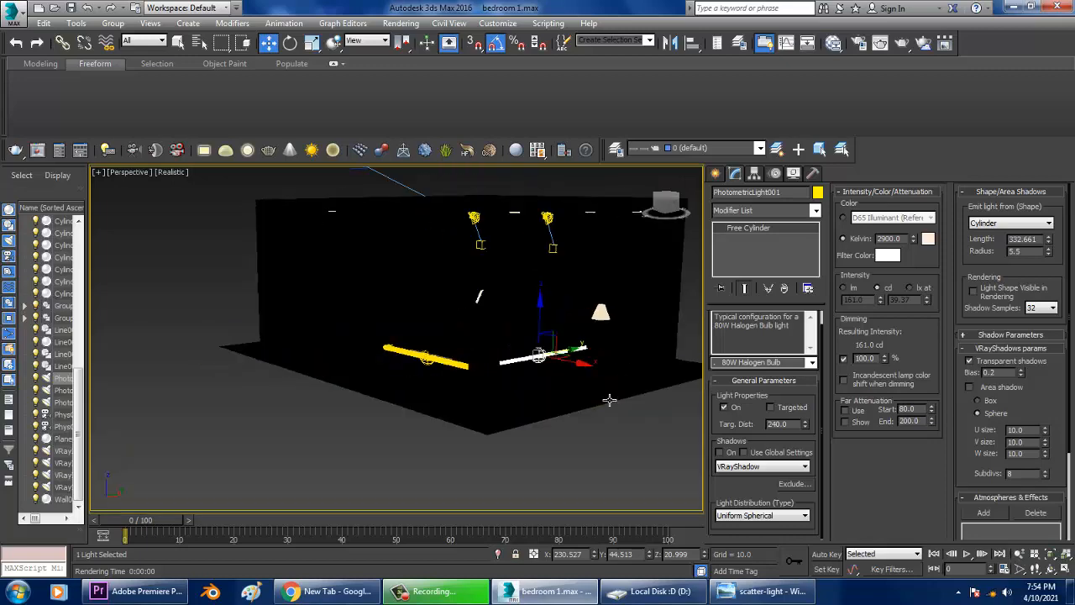
middle_click_drag(610, 399, 610, 412, "alt")
left_click(210, 202)
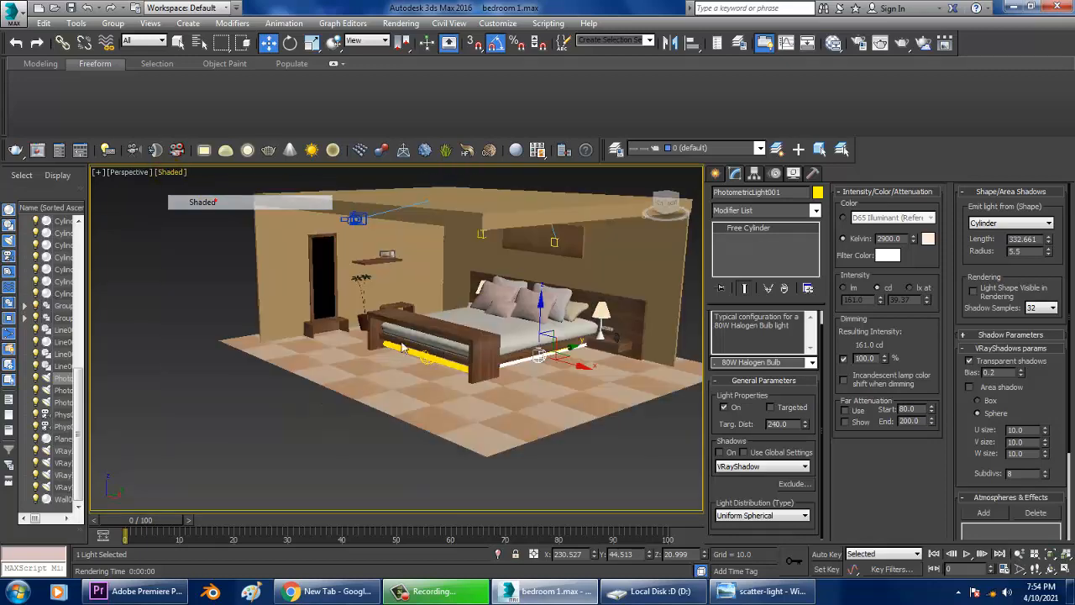
scroll(511, 371, "down", 5)
scroll(531, 370, "up", 3)
mouse_move(530, 371)
middle_mouse_down("alt")
mouse_move(461, 351)
mouse_move(510, 366)
middle_mouse_up("alt")
scroll(502, 371, "up", 6)
scroll(510, 366, "down", 6)
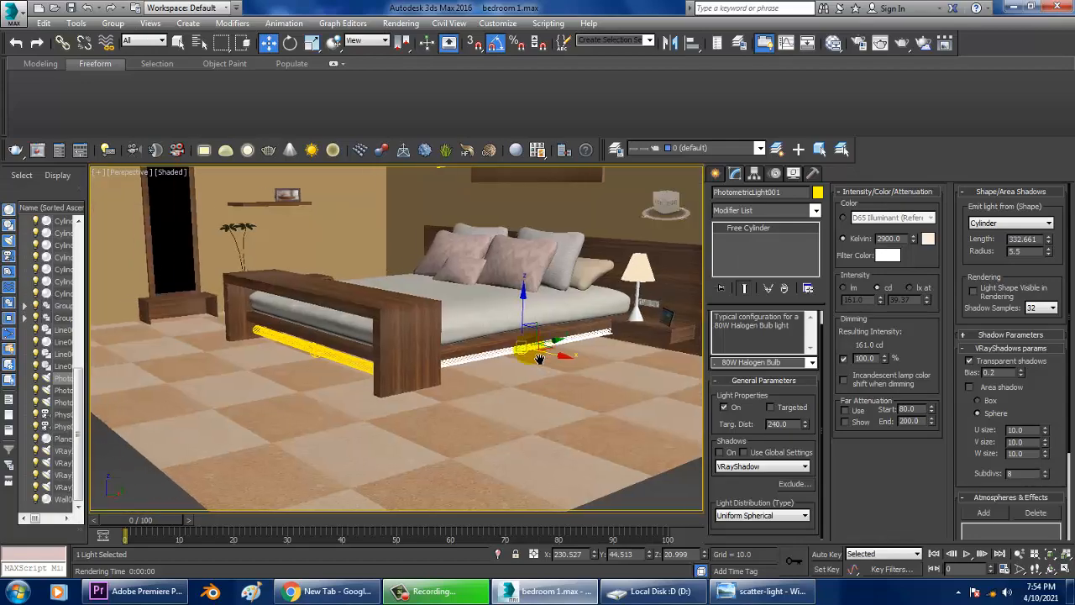
scroll(538, 372, "up", 6)
middle_click_drag(644, 366, 489, 371, "alt")
middle_click_drag(489, 372, 486, 345)
scroll(559, 349, "up", 5)
scroll(550, 346, "down", 5)
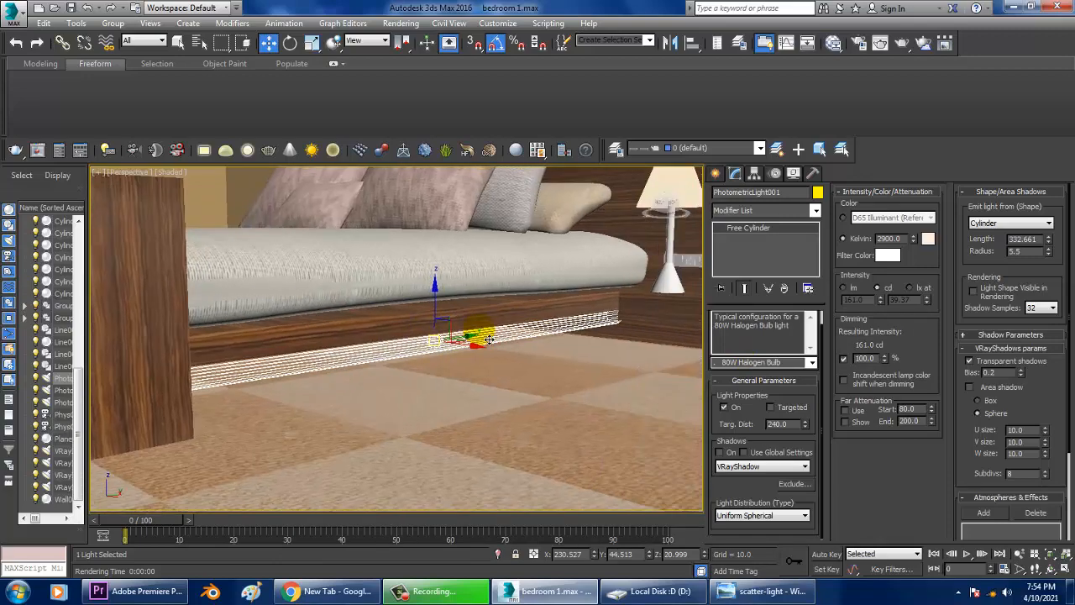
left_click_drag(444, 313, 442, 329)
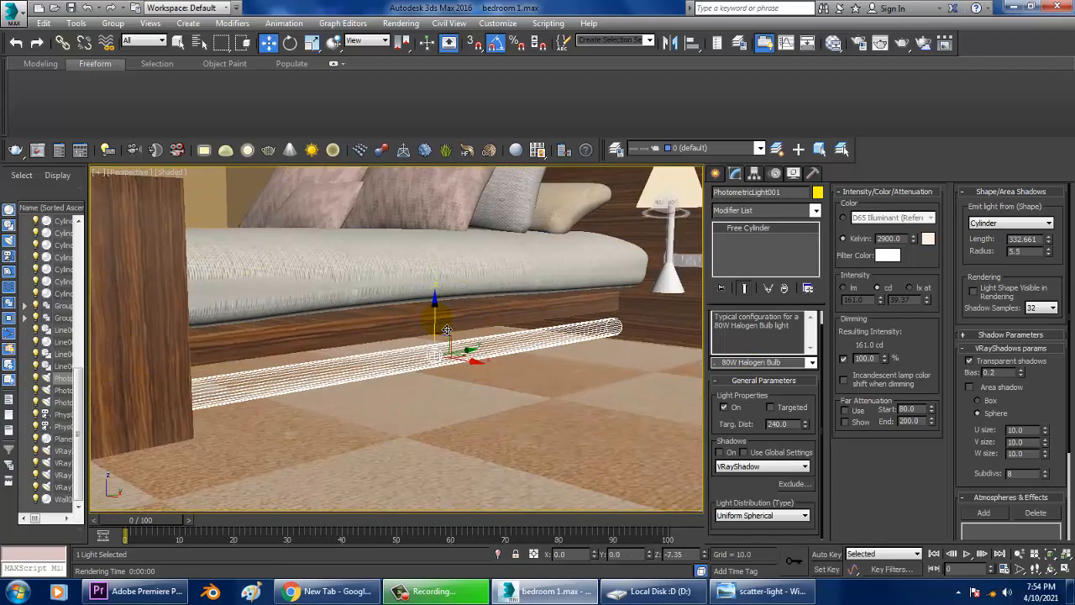
Render the perspective view to check the strip lighting.
left_click(404, 23)
left_click(413, 36)
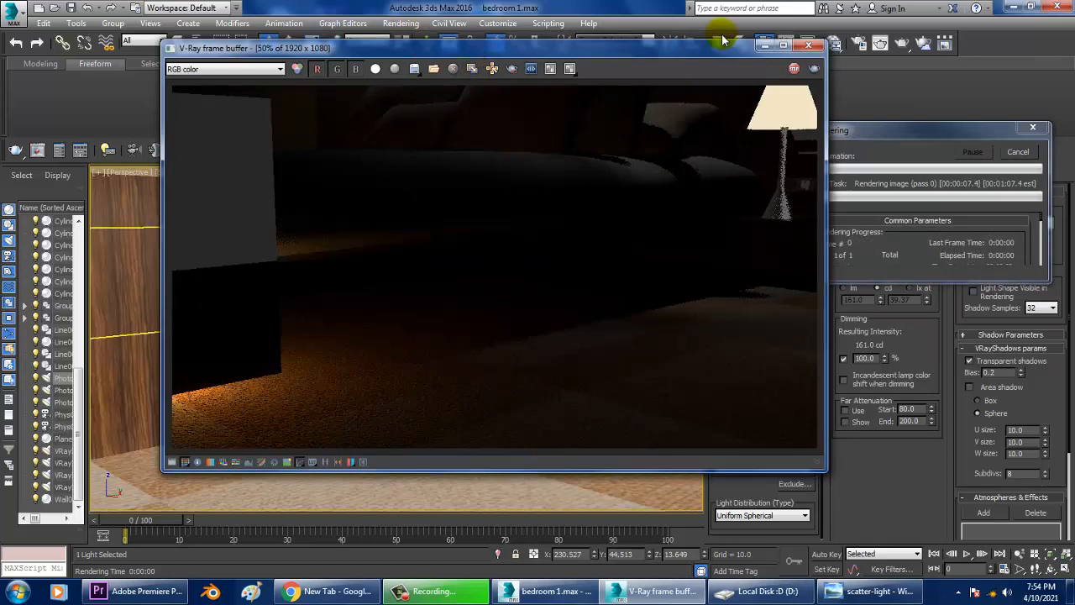
left_click(809, 45)
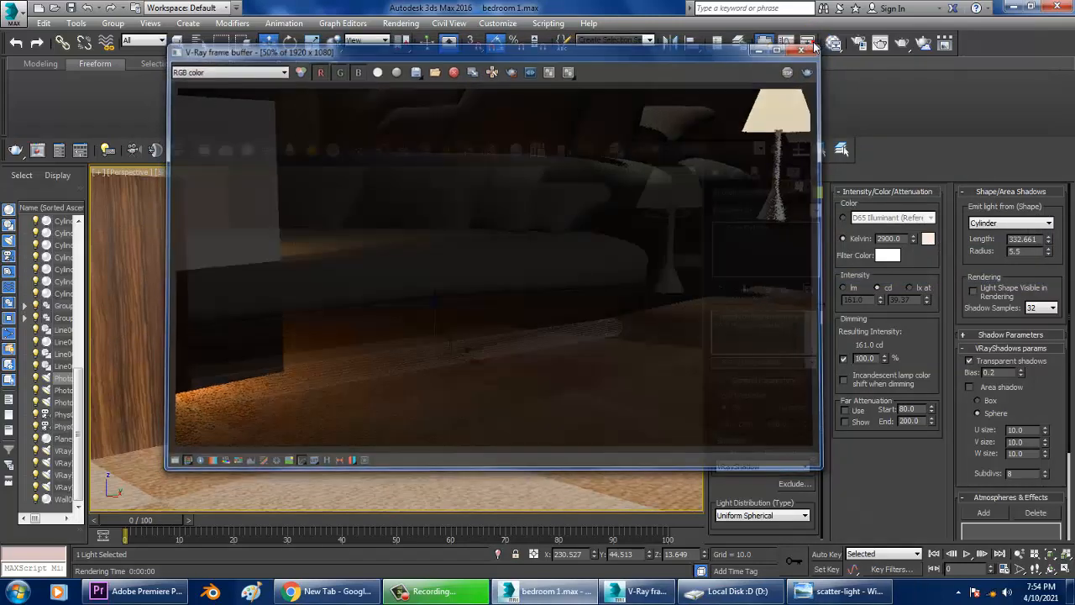
Enable GI in the V-Ray render setup with Irradiance map as the primary engine.
left_click(401, 23)
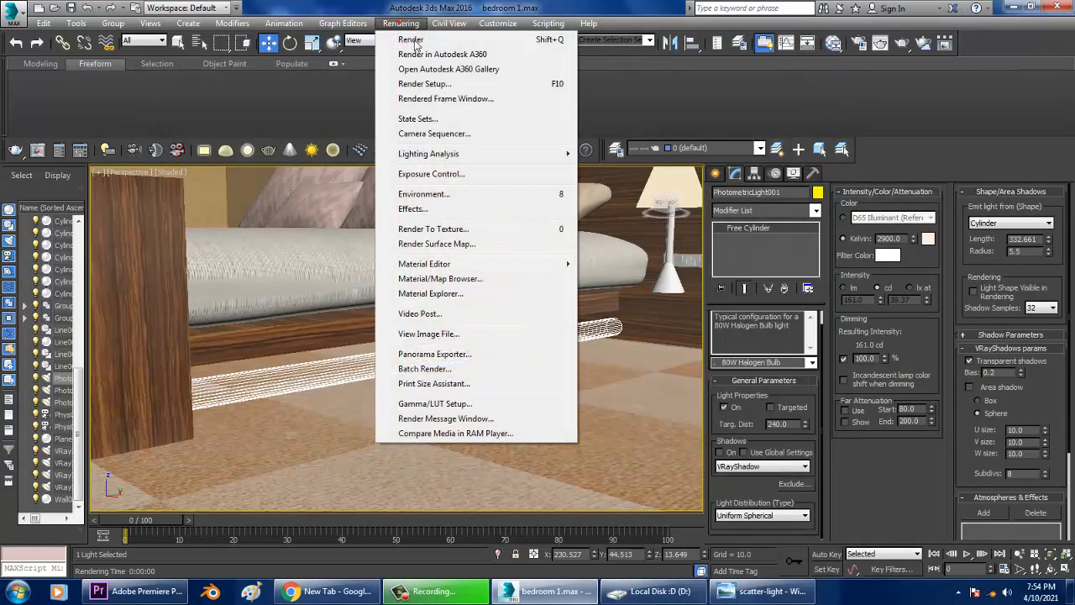
left_click(440, 84)
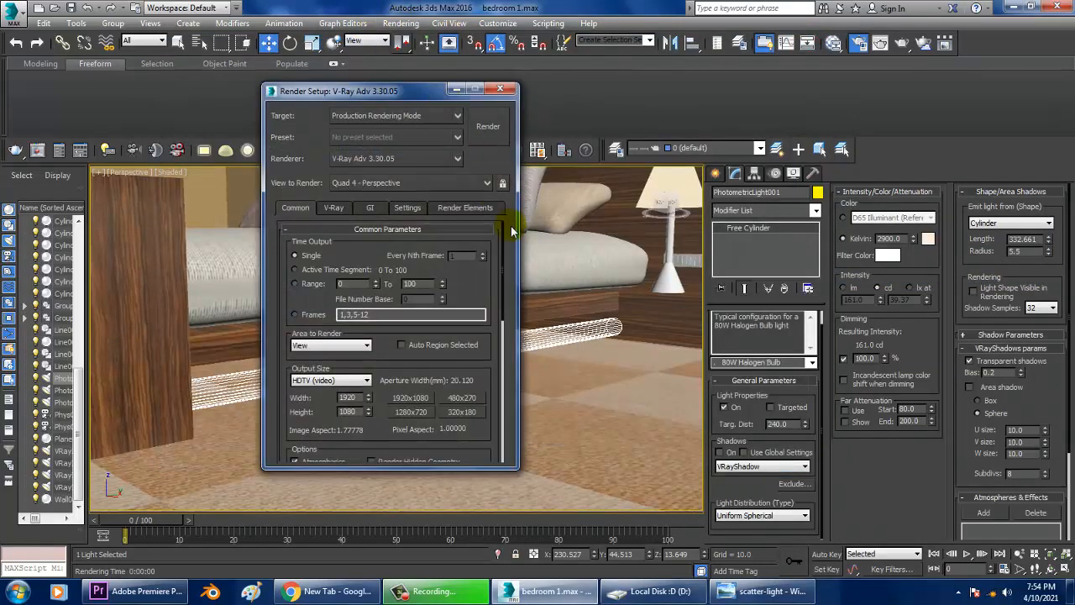
left_click(333, 209)
left_click(370, 207)
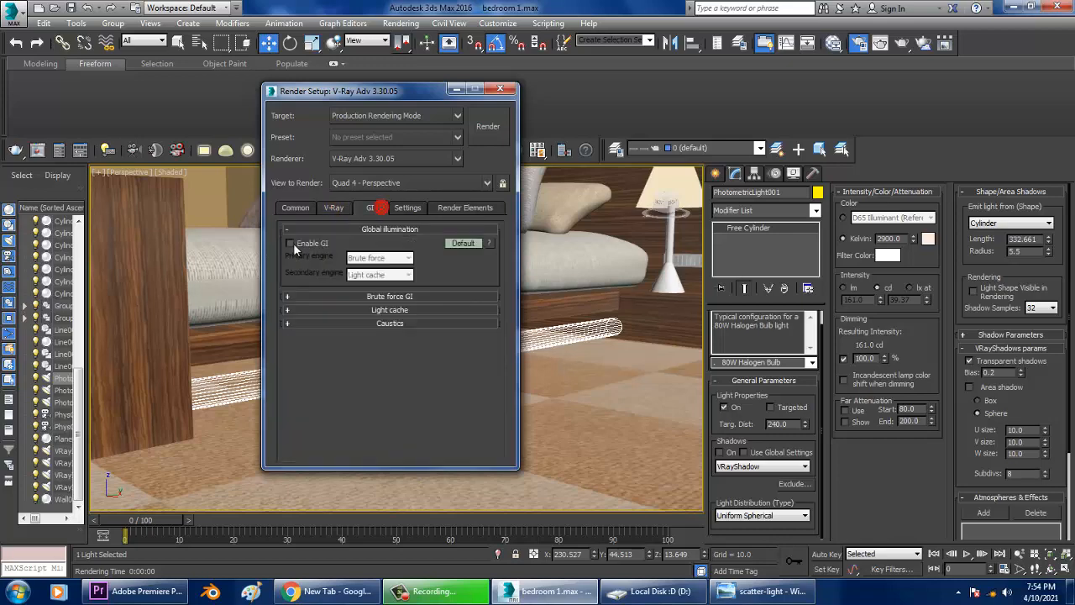
left_click(380, 258)
left_click(385, 270)
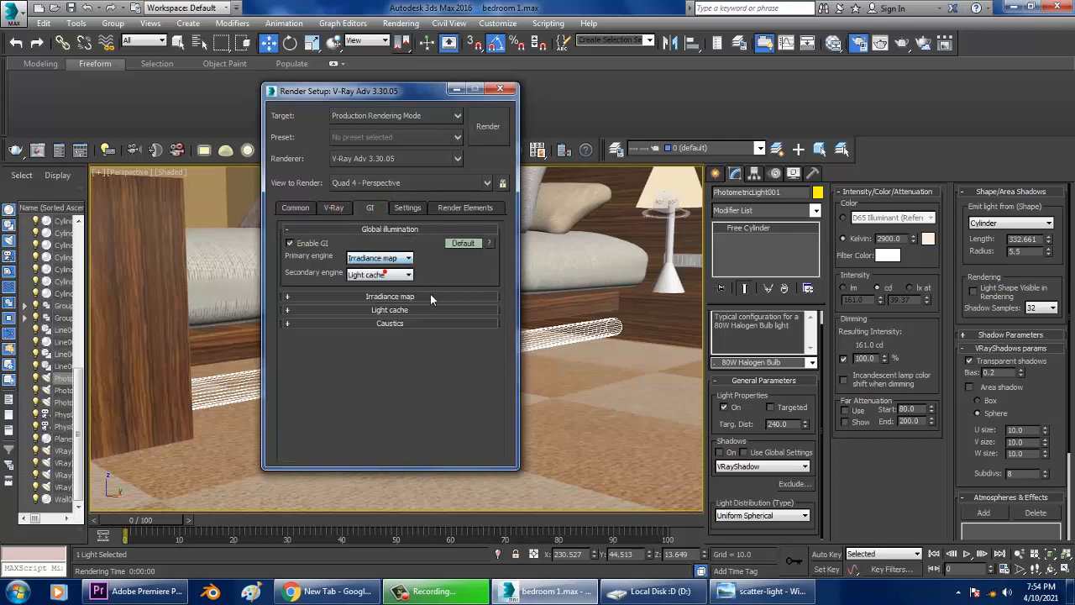
Render the view again with GI and close the render windows.
left_click(494, 126)
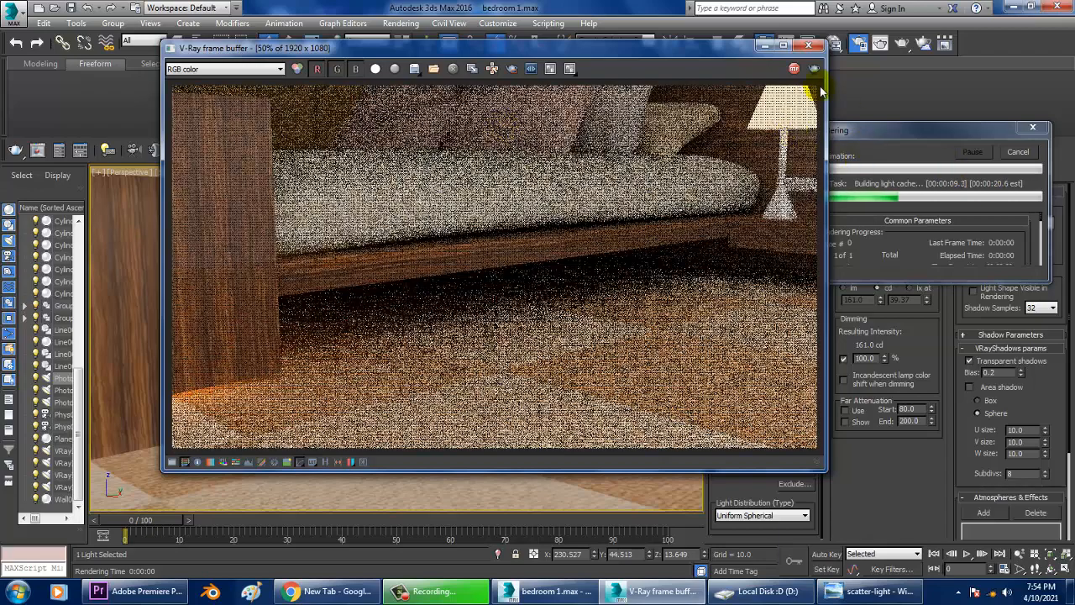
left_click(809, 46)
left_click(808, 45)
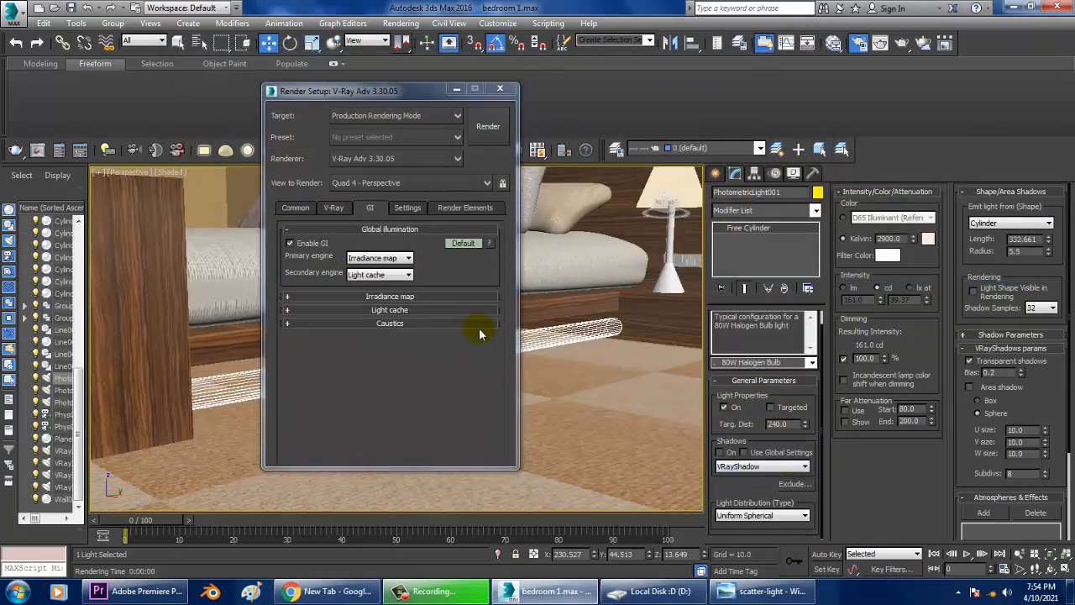
left_click(454, 89)
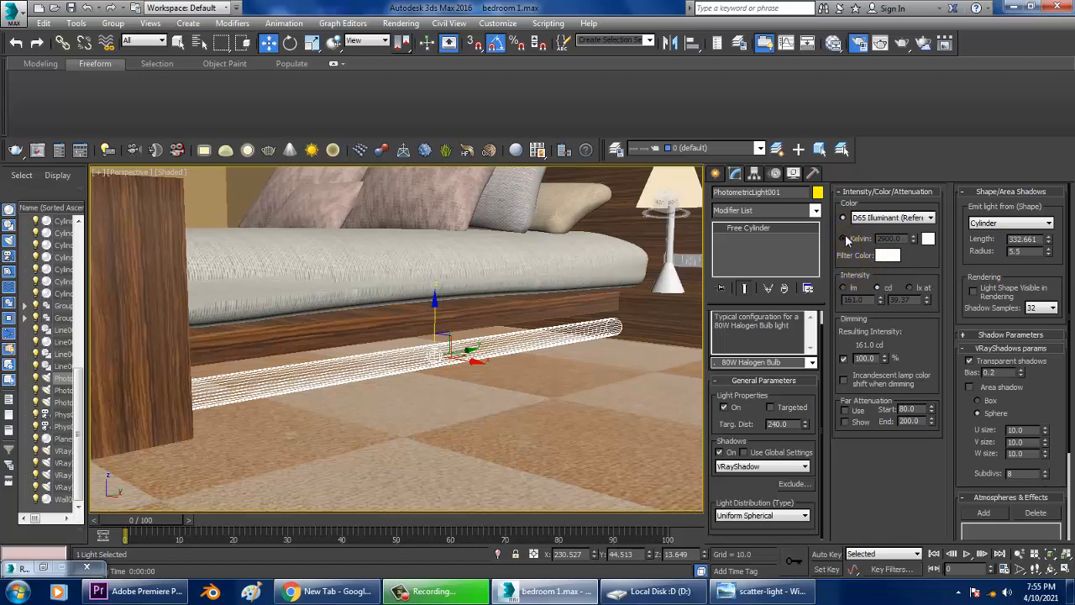
left_click(843, 238)
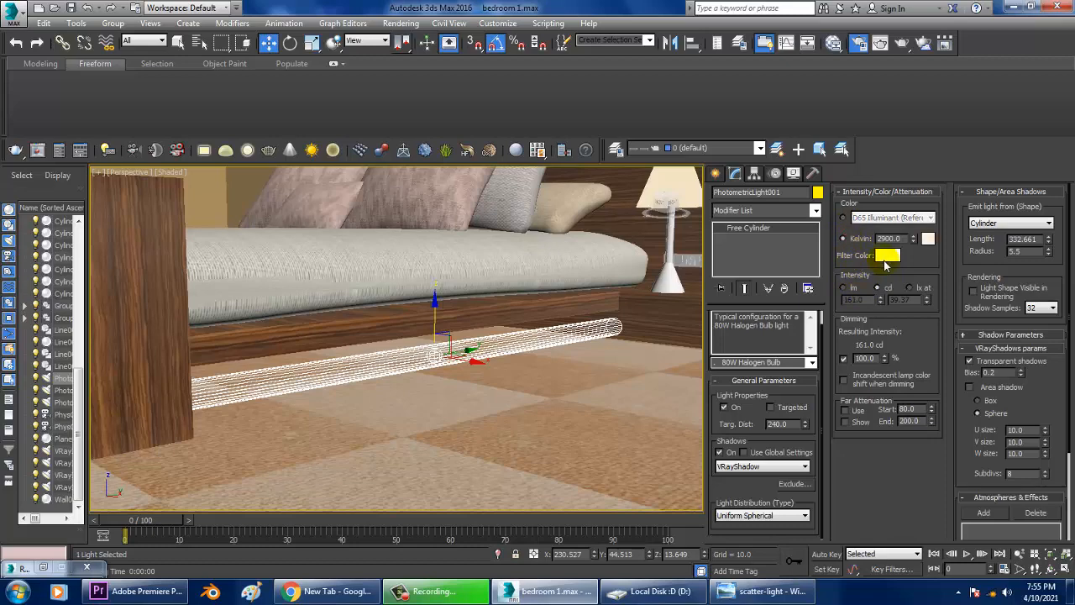
left_click(886, 256)
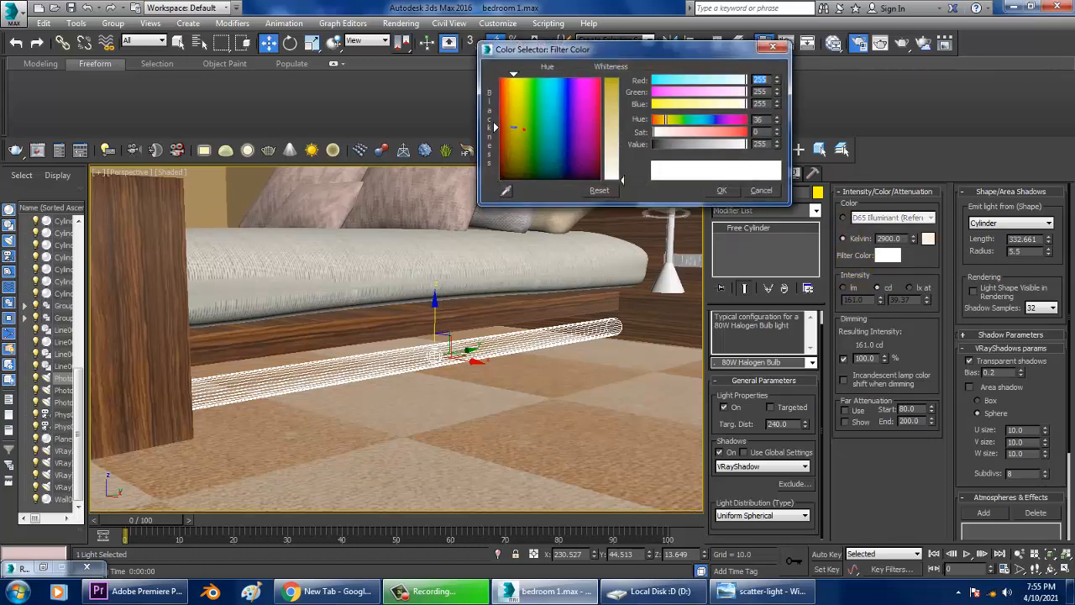
left_click_drag(622, 179, 620, 135)
left_click(766, 194)
Delete both strip lights under the bed.
key("Delete")
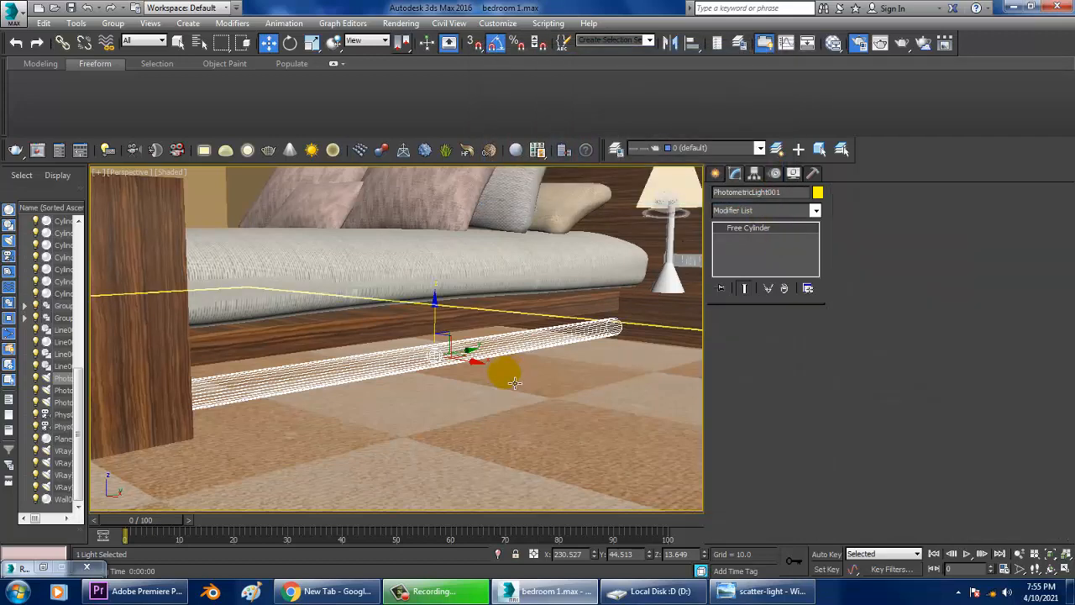
middle_click_drag(504, 372, 438, 385)
scroll(424, 378, "down", 5)
left_click(423, 374)
key("Delete")
scroll(437, 385, "up", 8)
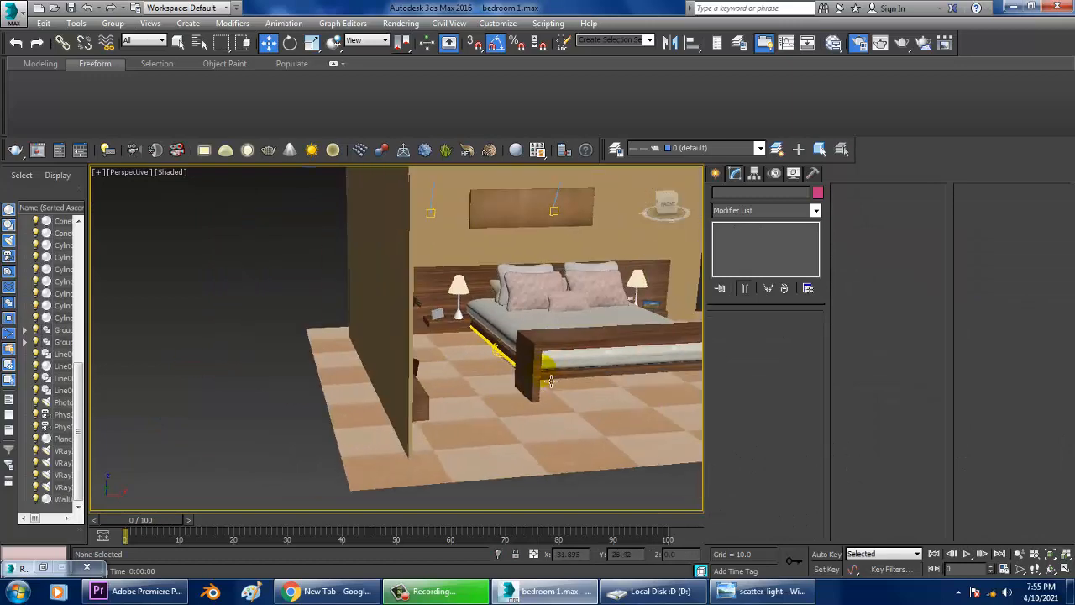
left_click(508, 354)
middle_click_drag(508, 355, 487, 361, "alt")
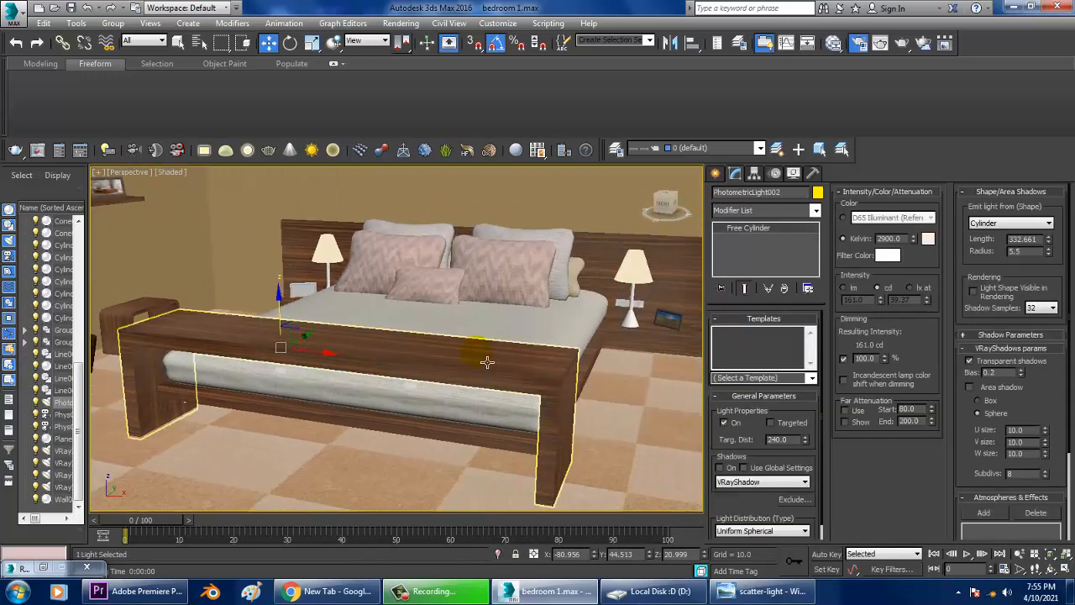
key("Delete")
Switch the perspective view's shading to Realistic.
scroll(487, 360, "down", 8)
left_click(175, 172)
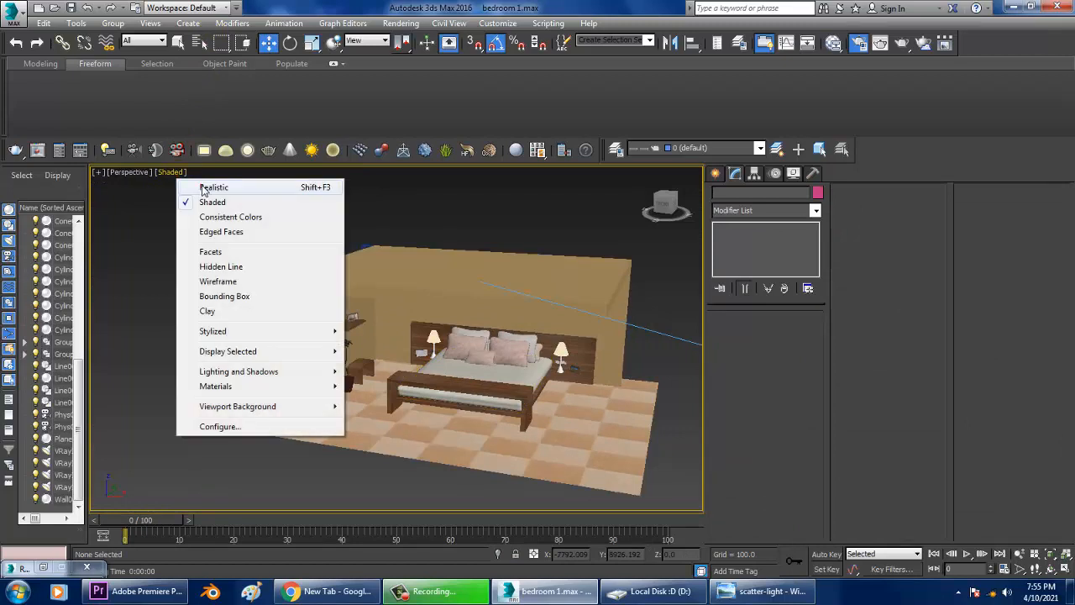
left_click(204, 188)
mouse_move(619, 365)
middle_mouse_down("alt")
mouse_move(636, 354)
mouse_move(533, 365)
mouse_move(547, 377)
middle_mouse_up("alt")
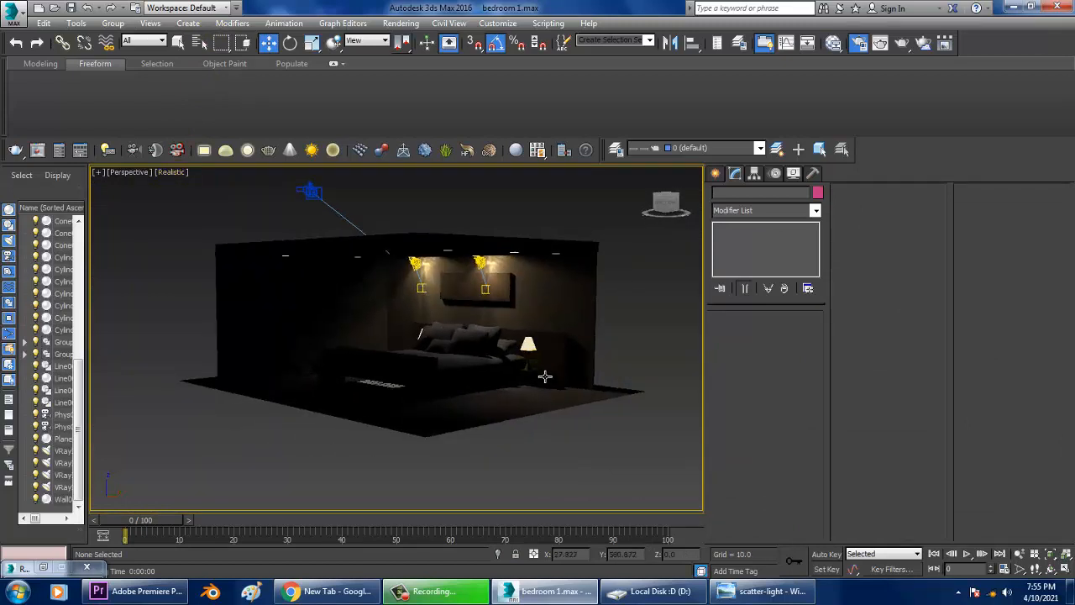
Create a photometric Free Light on the floor beside the bed.
scroll(563, 372, "up", 5)
left_click(713, 173)
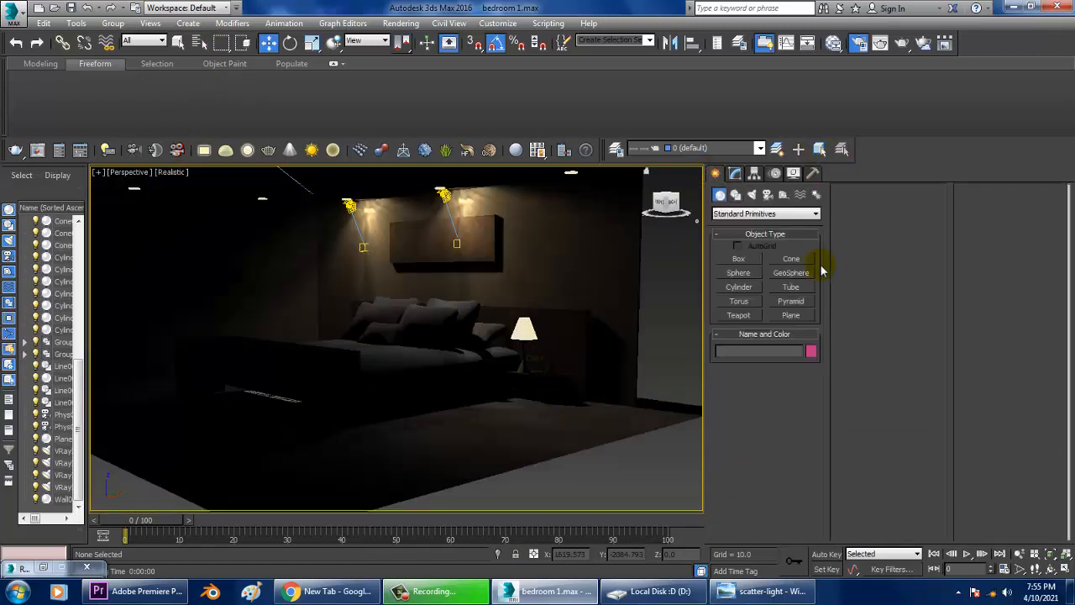
left_click(753, 195)
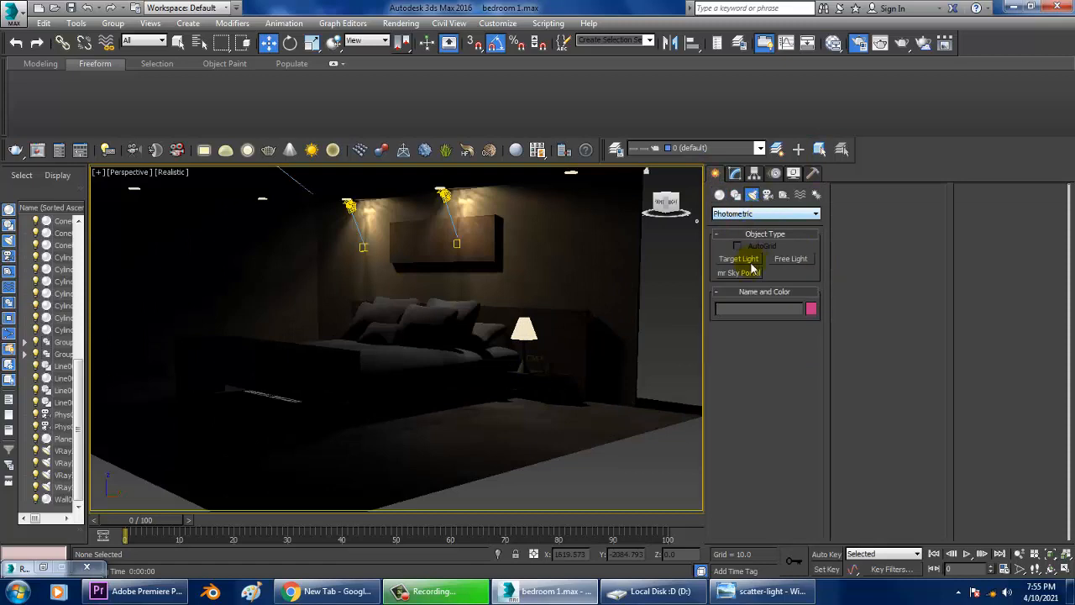
left_click(783, 265)
middle_click_drag(571, 388, 540, 401, "alt")
left_click(492, 434)
right_click(515, 435)
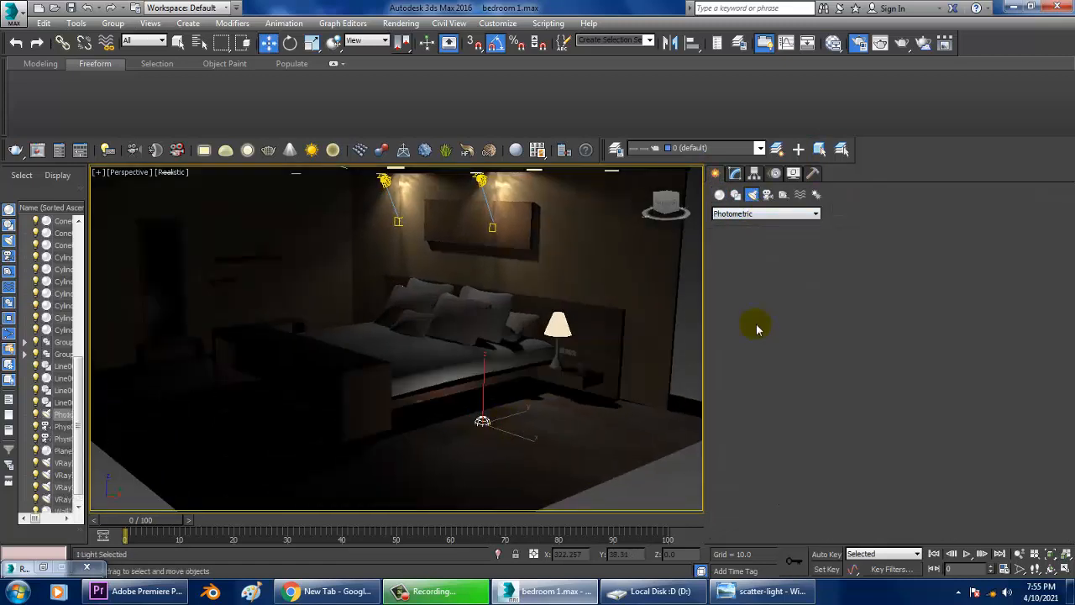
Apply the 100W Halogen Bulb template to the new light and set its emit shape to Cylinder.
left_click(735, 173)
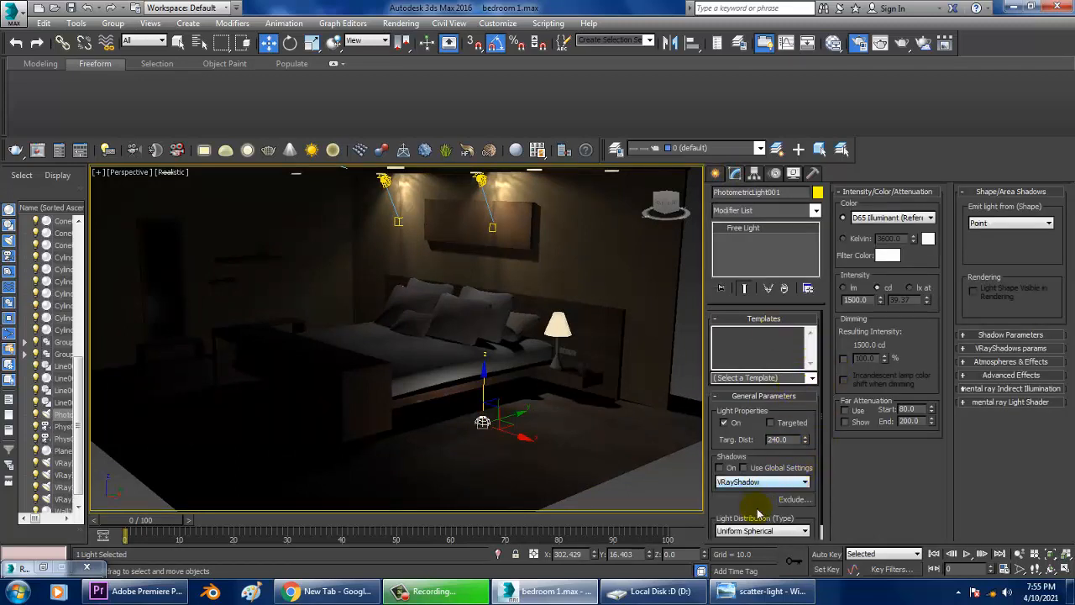
scroll(770, 490, "down", 1)
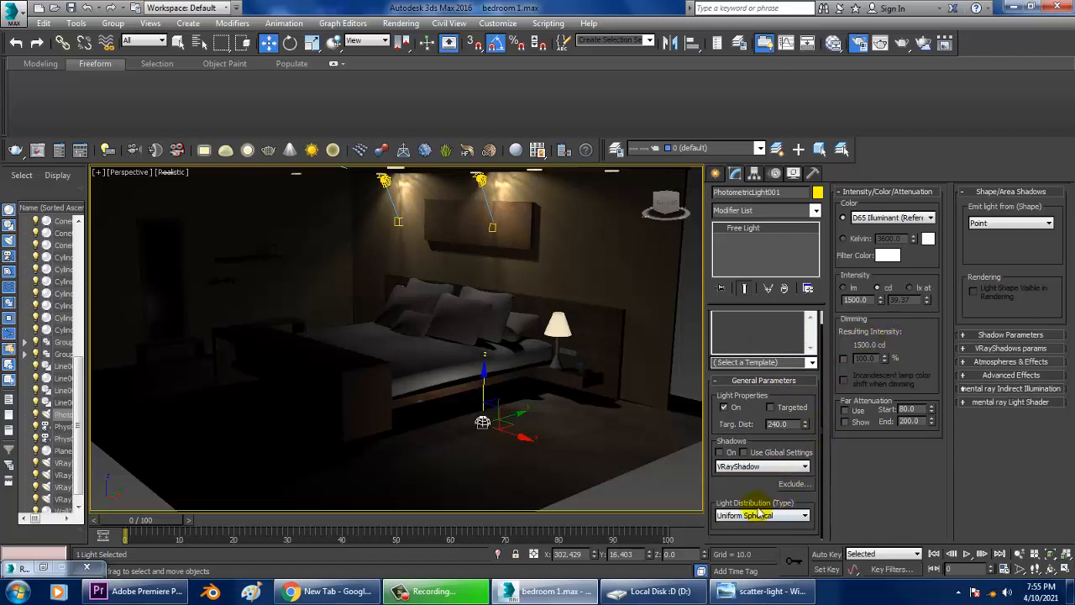
left_click(811, 363)
left_click(753, 471)
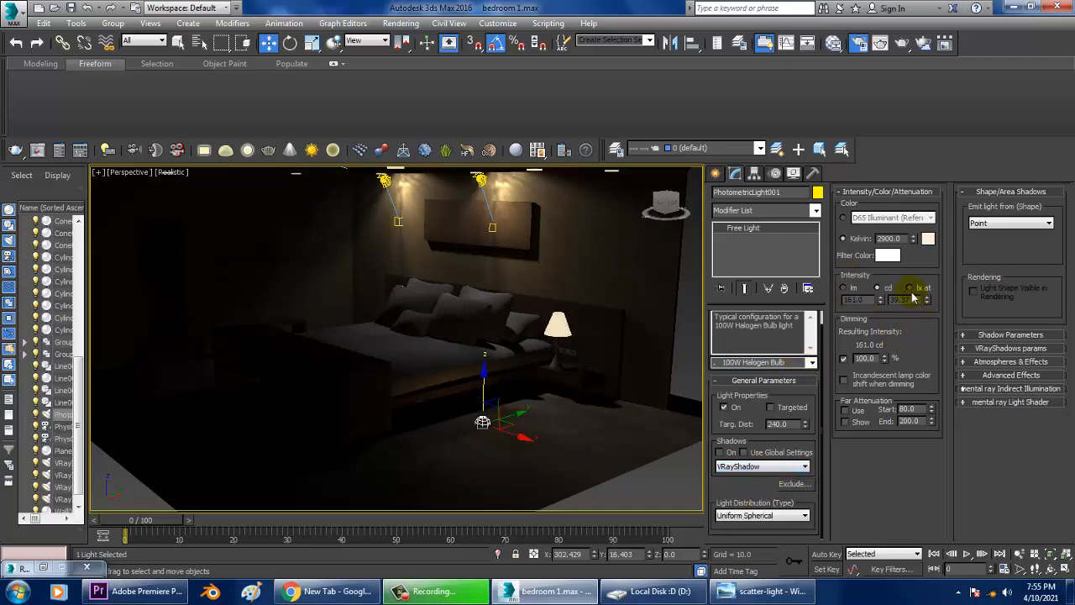
left_click(995, 222)
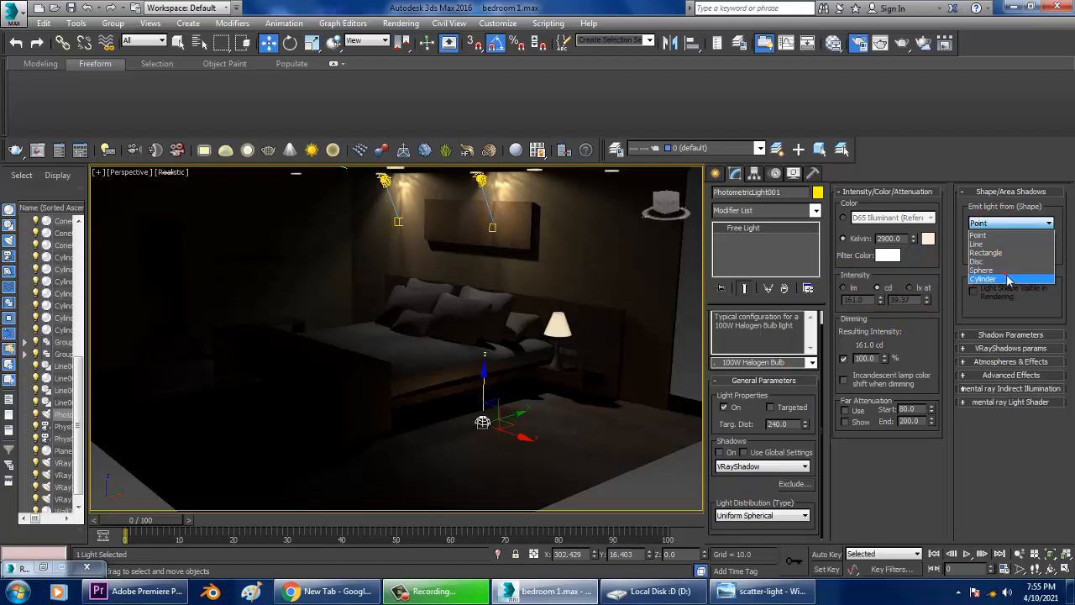
left_click(1008, 279)
Set the cylinder length to about 222 and the radius to about 4.5.
scroll(487, 457, "up", 6)
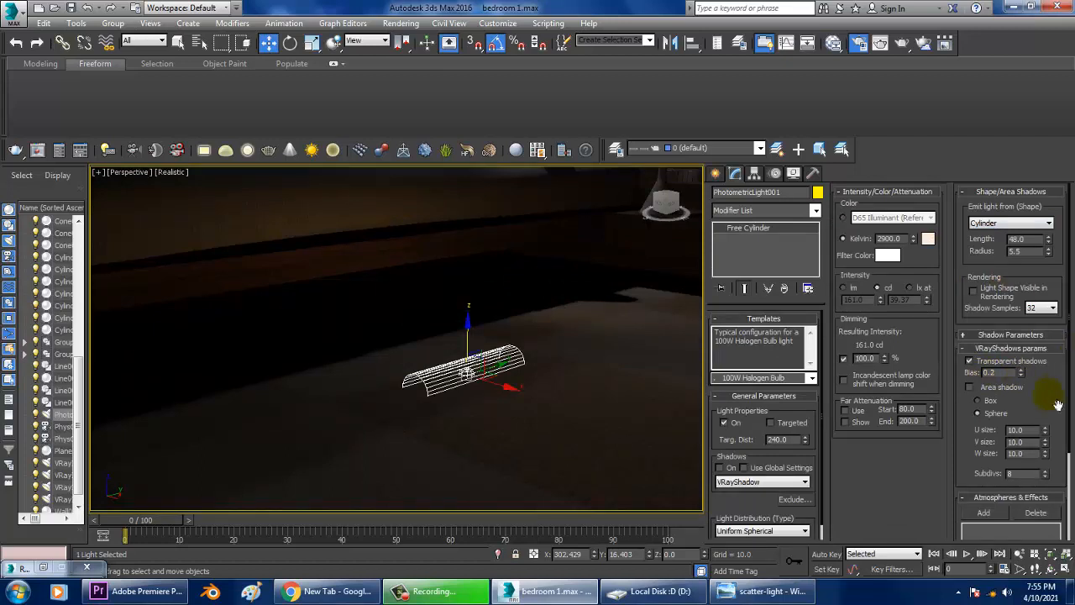
left_click_drag(1049, 242, 1048, 185)
scroll(453, 395, "down", 5)
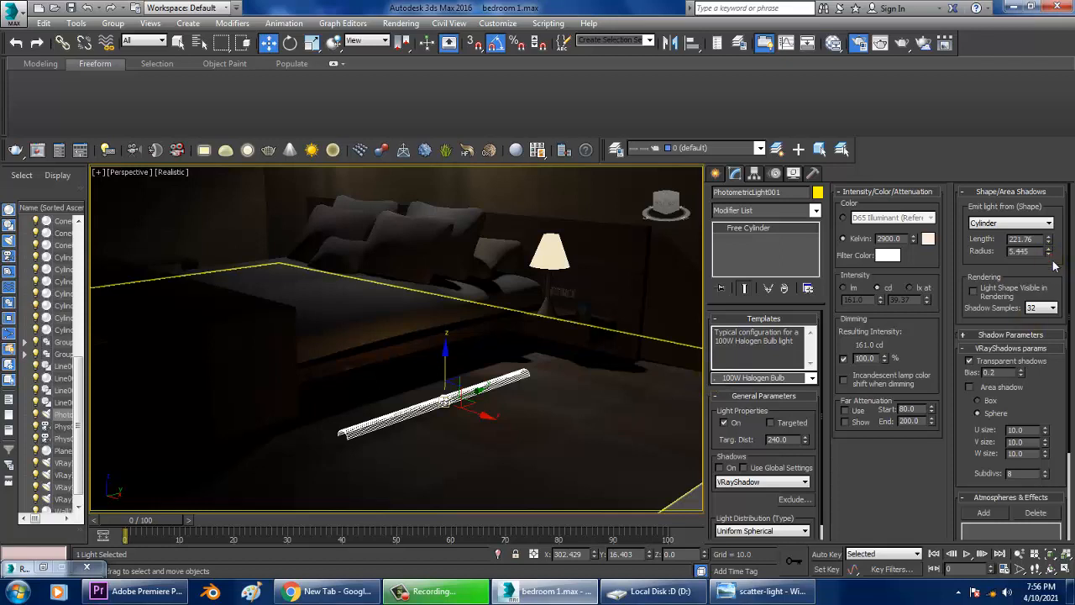
mouse_move(1053, 262)
left_mouse_down()
mouse_move(1063, 289)
mouse_move(1059, 275)
left_mouse_up()
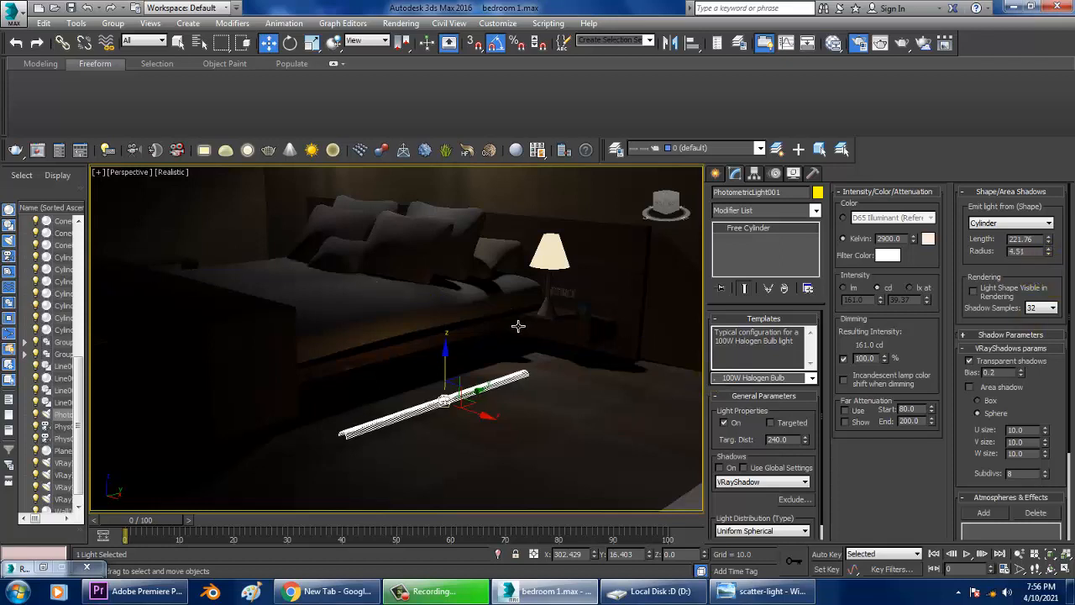
Move the cylinder strip light under the side edge of the bed base.
middle_click_drag(494, 333, 512, 343, "alt")
left_click_drag(487, 419, 426, 414)
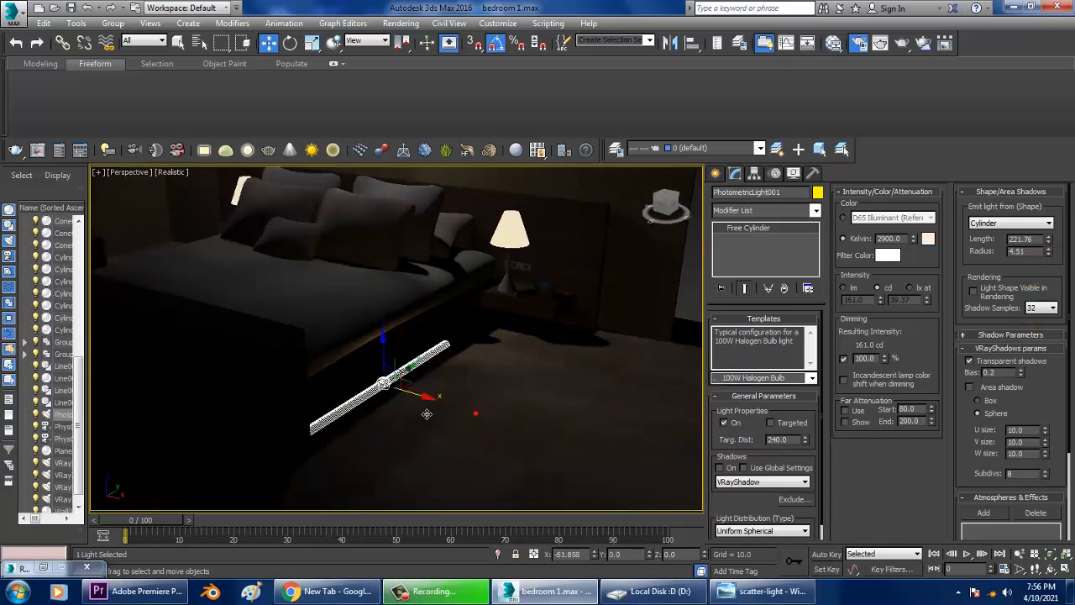
middle_click_drag(427, 414, 436, 374, "alt")
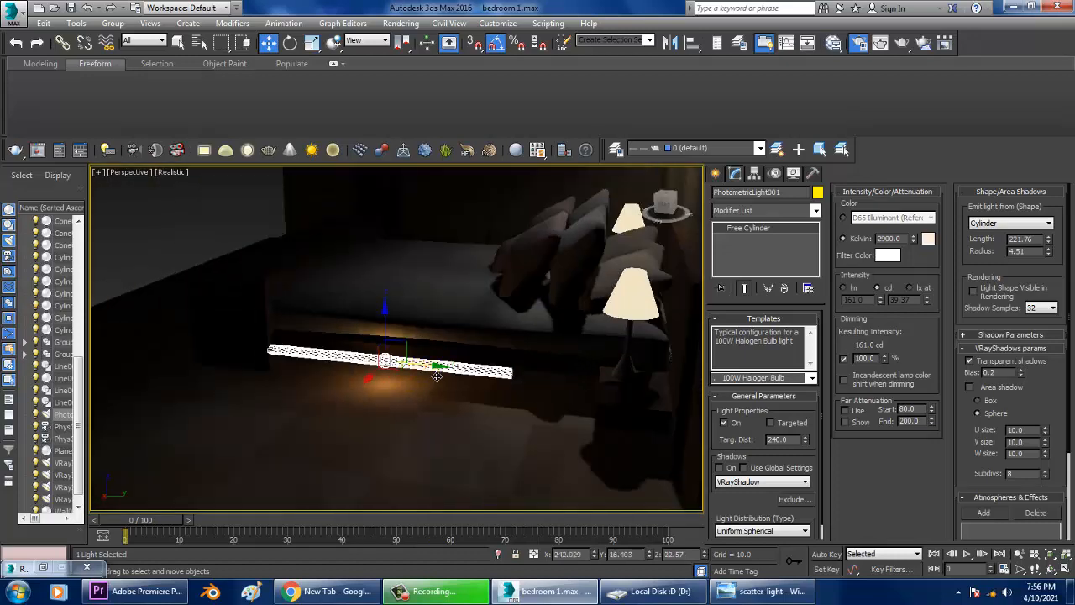
left_click_drag(437, 371, 476, 377)
middle_click_drag(476, 377, 564, 348, "alt")
scroll(466, 380, "up", 5)
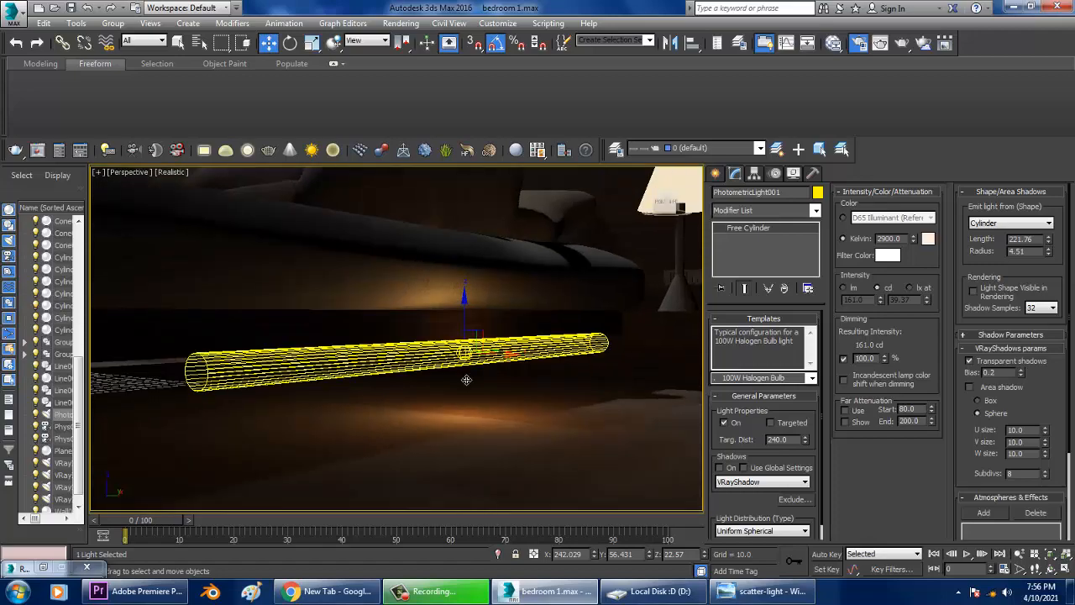
middle_click_drag(467, 379, 377, 379, "alt")
In the top wireframe view, lengthen the strip light to about 322 and align it along the bed's side.
key("alt+w")
middle_click(251, 281)
key("alt+w")
key("F3")
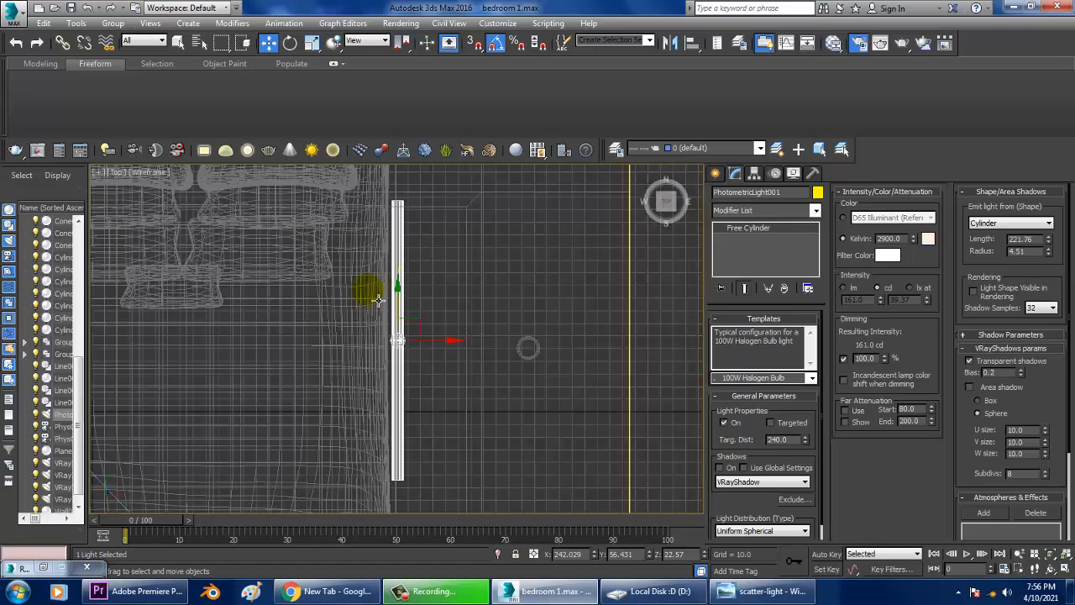
scroll(378, 300, "down", 4)
scroll(432, 307, "up", 1)
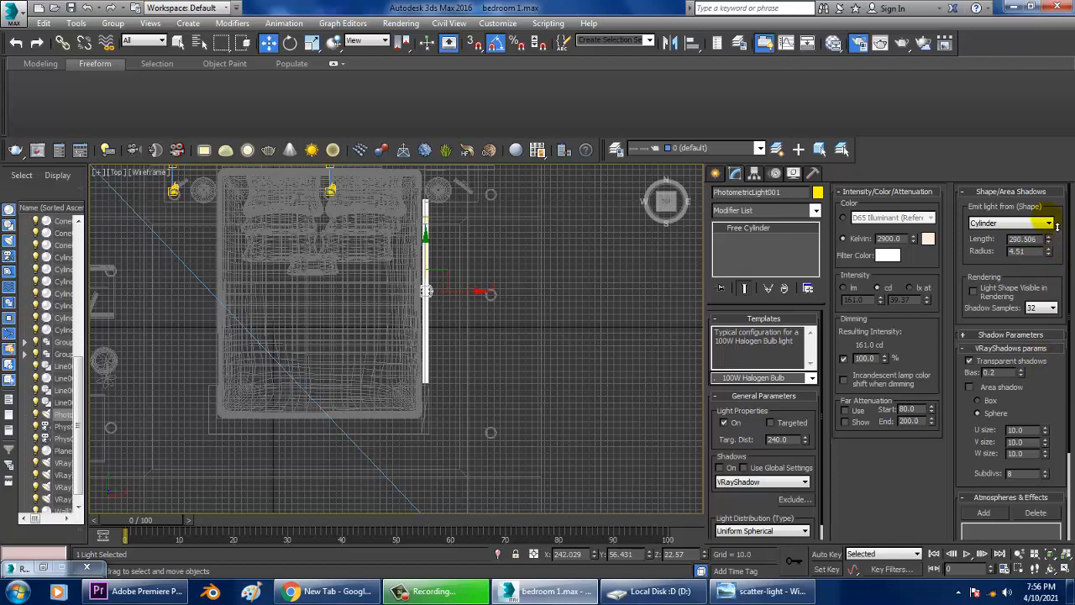
left_click_drag(430, 267, 440, 280)
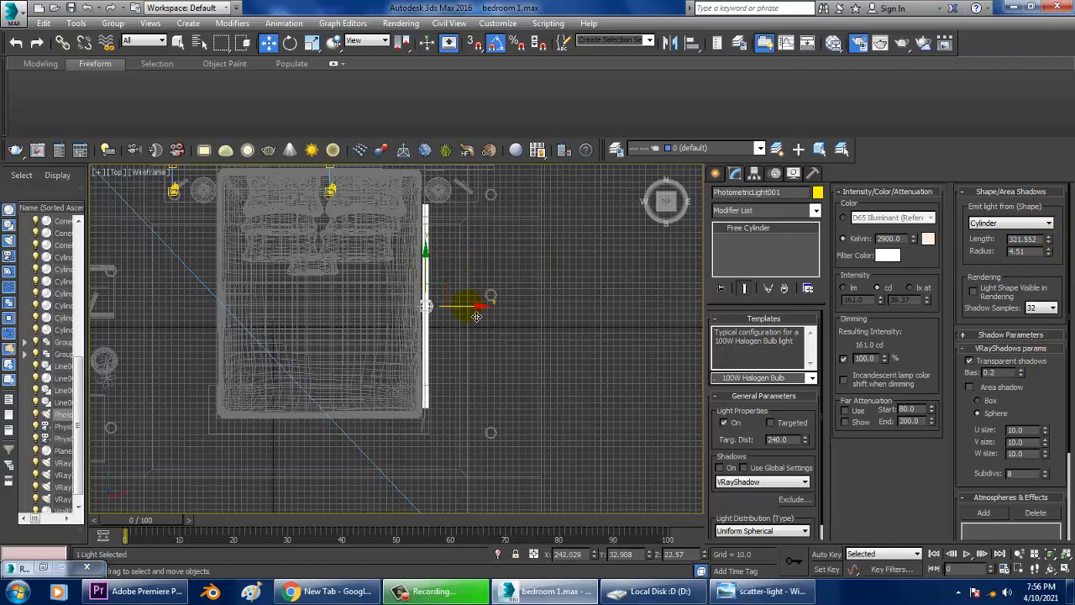
left_click_drag(476, 316, 463, 315)
Adjust the strip light's height so it sits just under the bed base in the perspective view.
key("alt+w")
middle_click(554, 416)
key("alt+w")
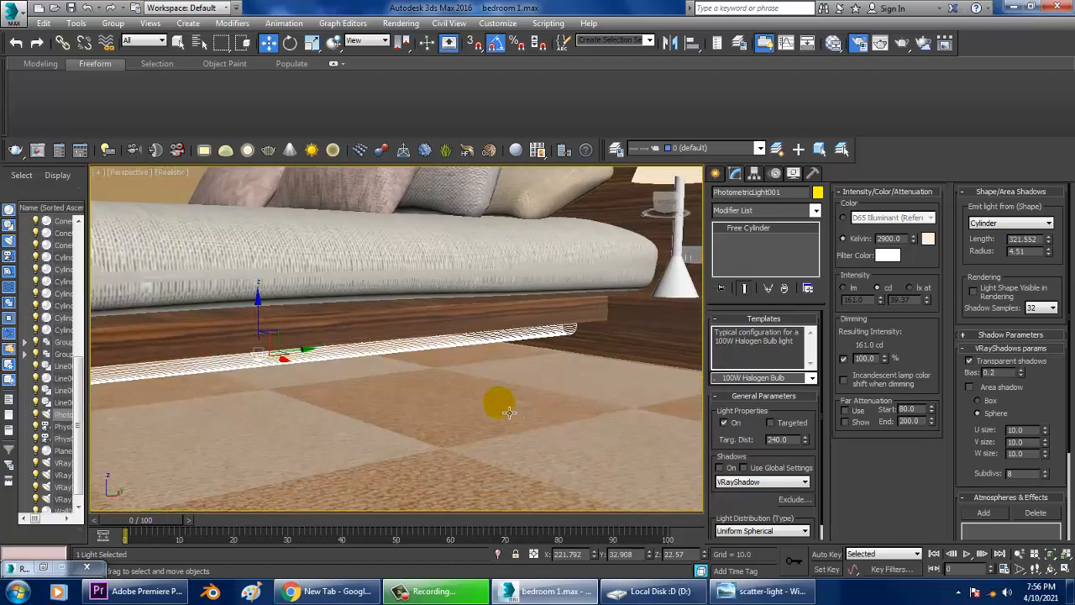
middle_click_drag(508, 412, 592, 394, "alt")
key("ctrl+l")
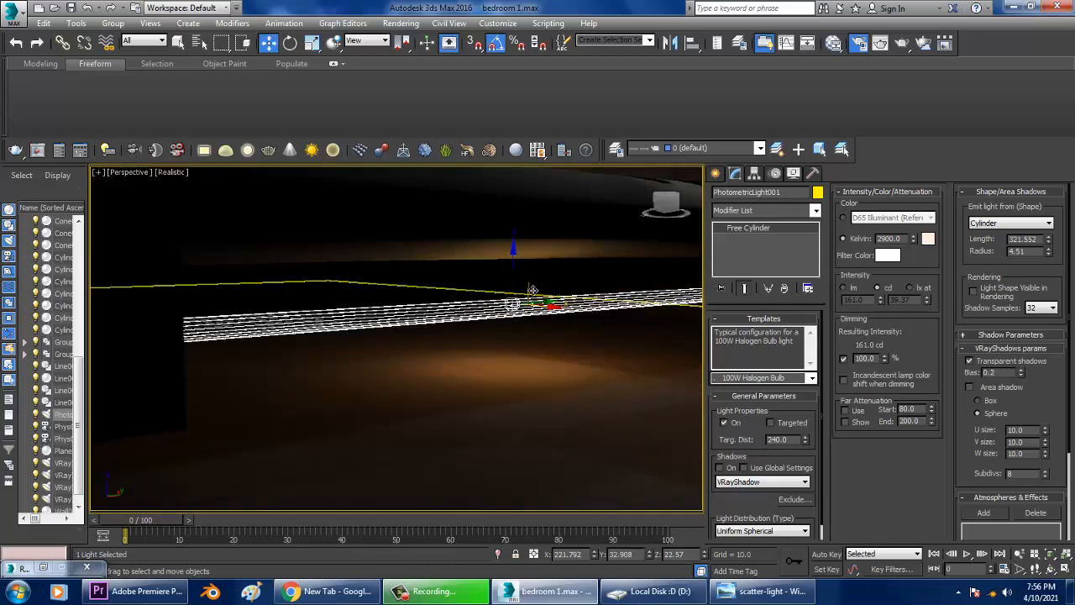
key("ctrl+l")
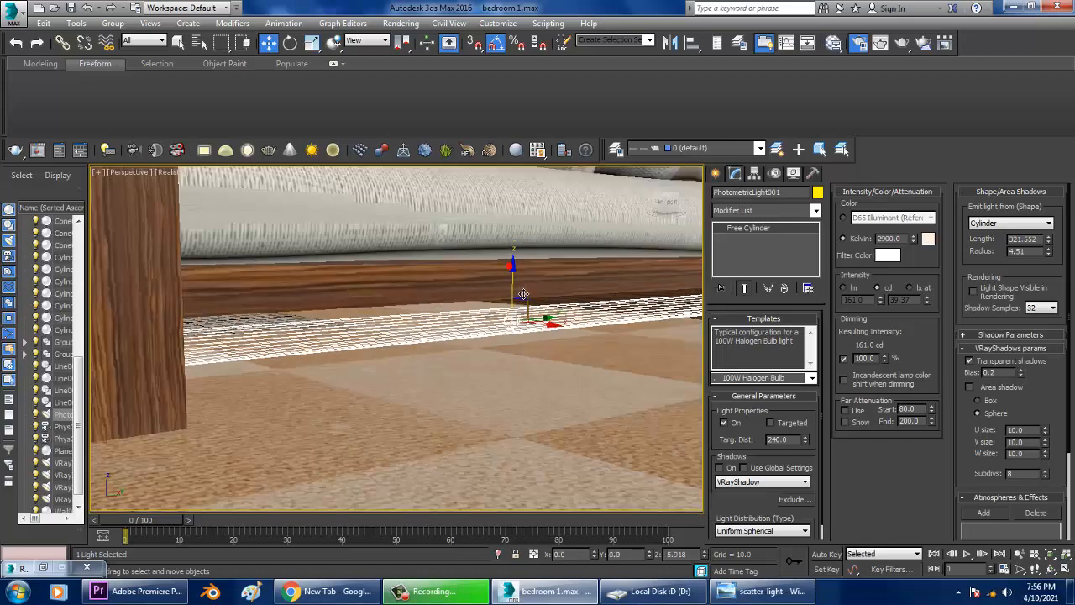
middle_click_drag(487, 355, 467, 349, "alt")
scroll(467, 349, "down", 6)
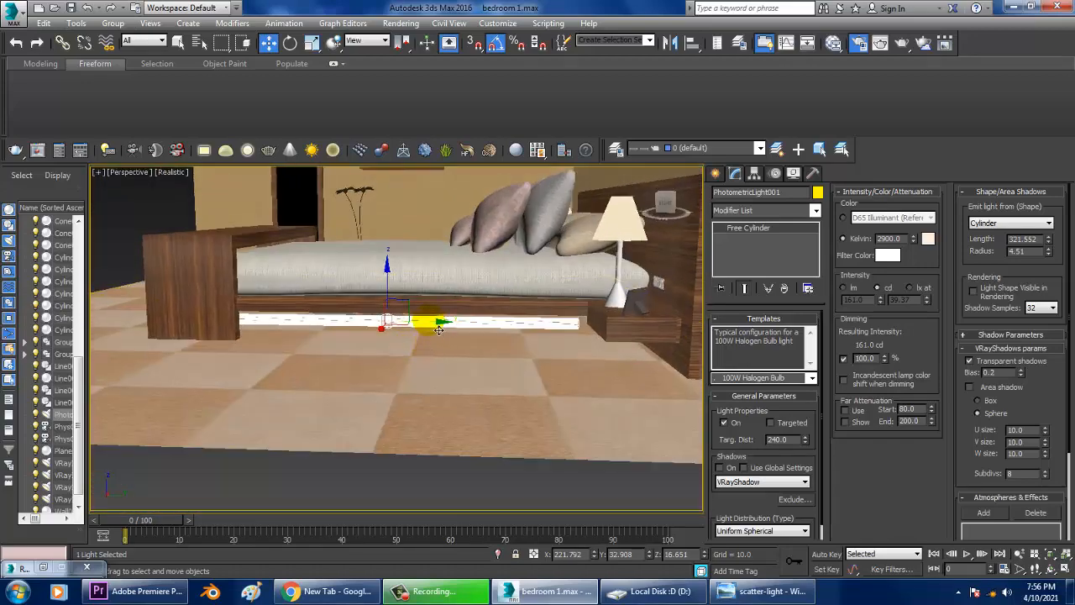
middle_click_drag(439, 353, 463, 360, "alt")
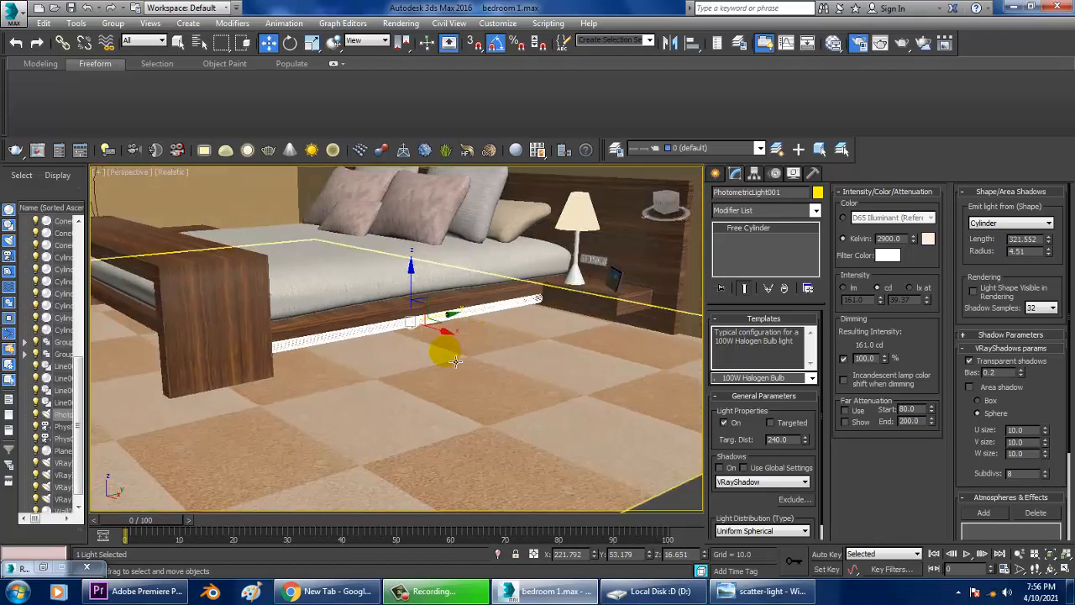
key("ctrl+l")
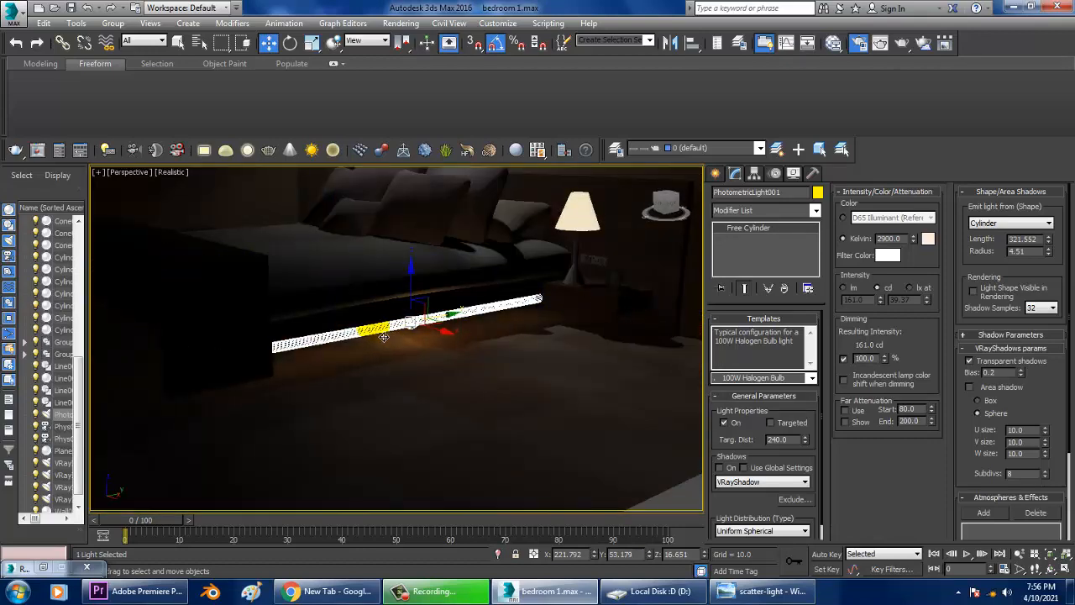
middle_click_drag(383, 337, 428, 357, "alt")
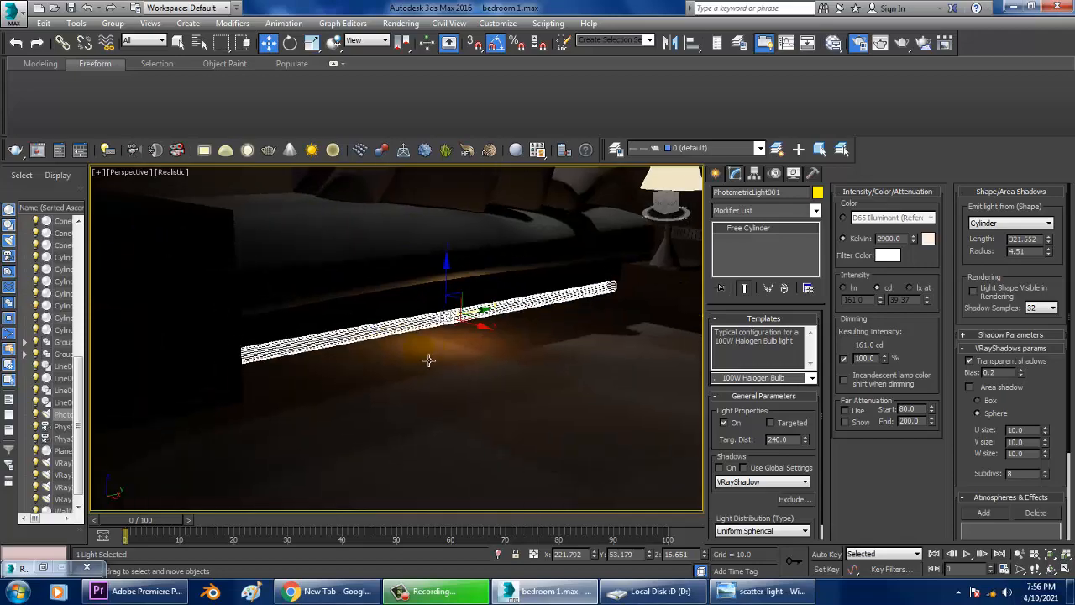
Render the perspective view to test the strip light and close the frame buffer.
left_click(403, 22)
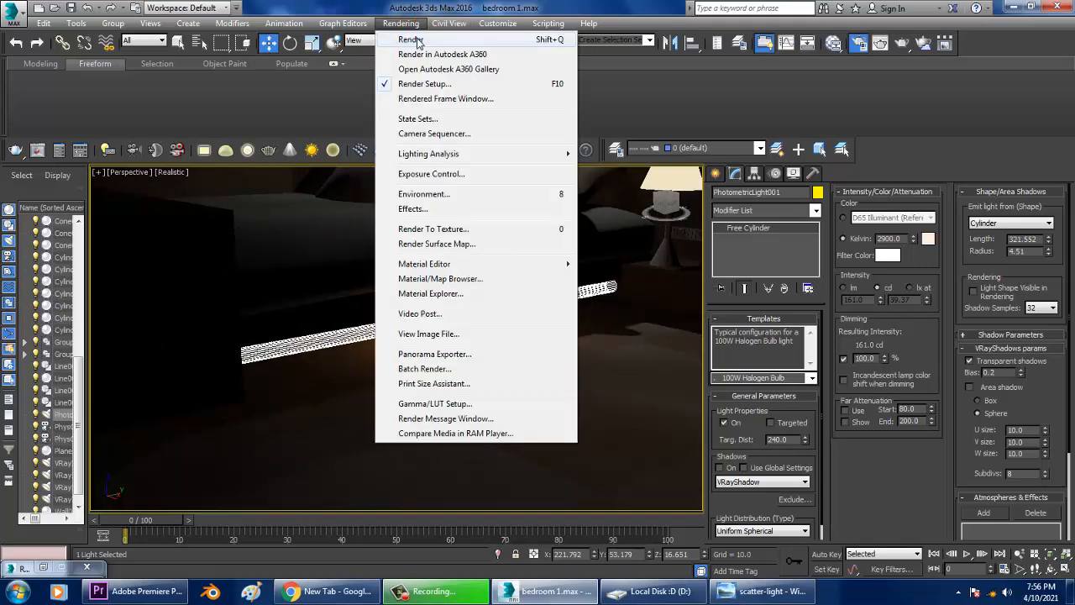
left_click(419, 40)
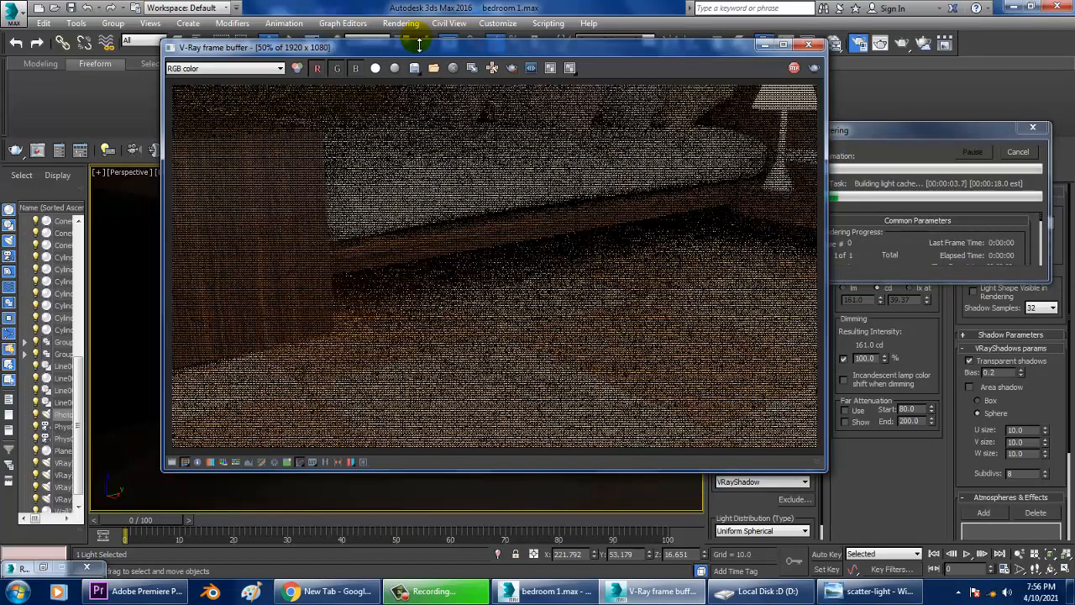
left_click(808, 43)
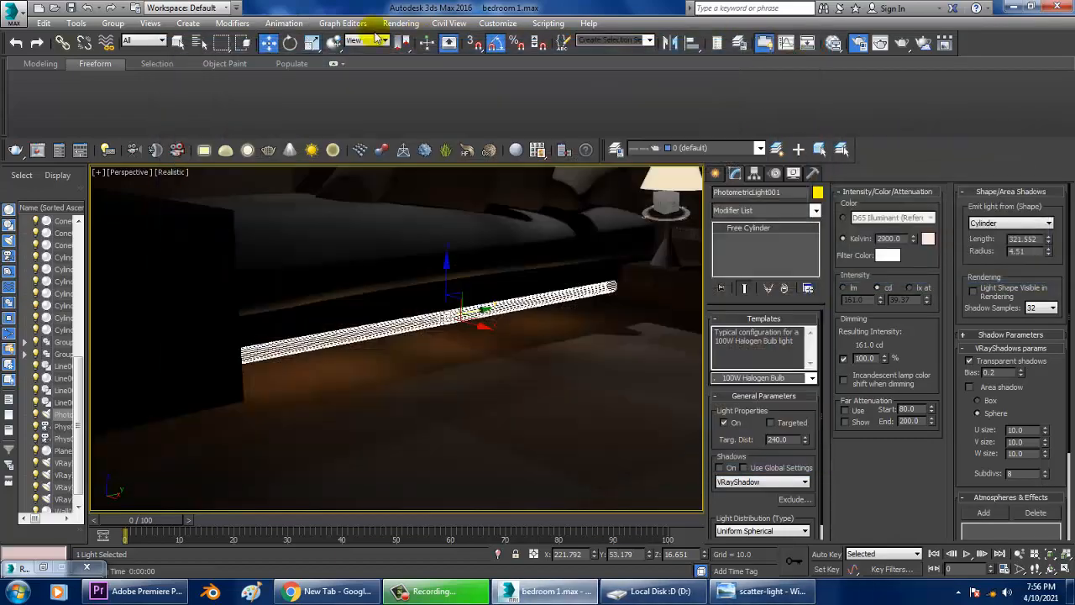
Open Render Setup and turn off global illumination.
left_click(401, 23)
left_click(437, 87)
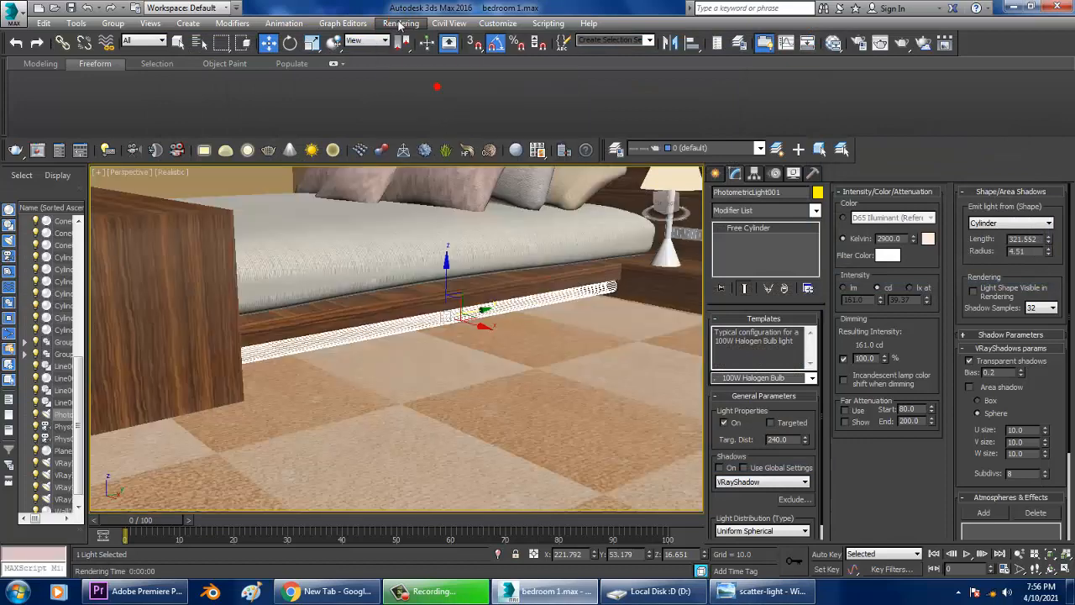
left_click(400, 22)
left_click(441, 83)
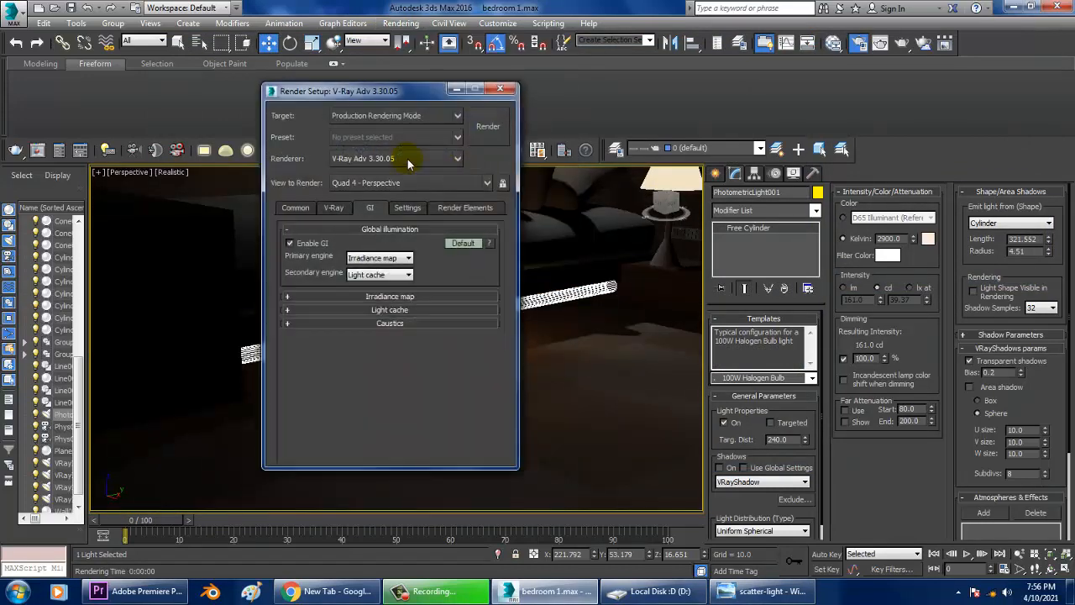
left_click(310, 246)
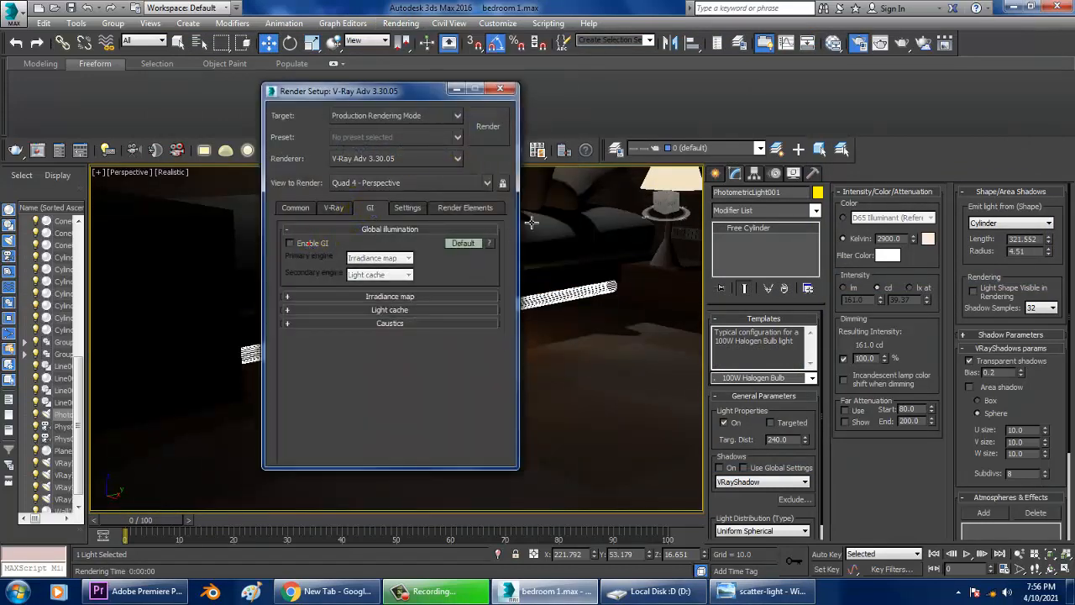
Render a test of the perspective view without GI and close the render windows.
left_click(488, 126)
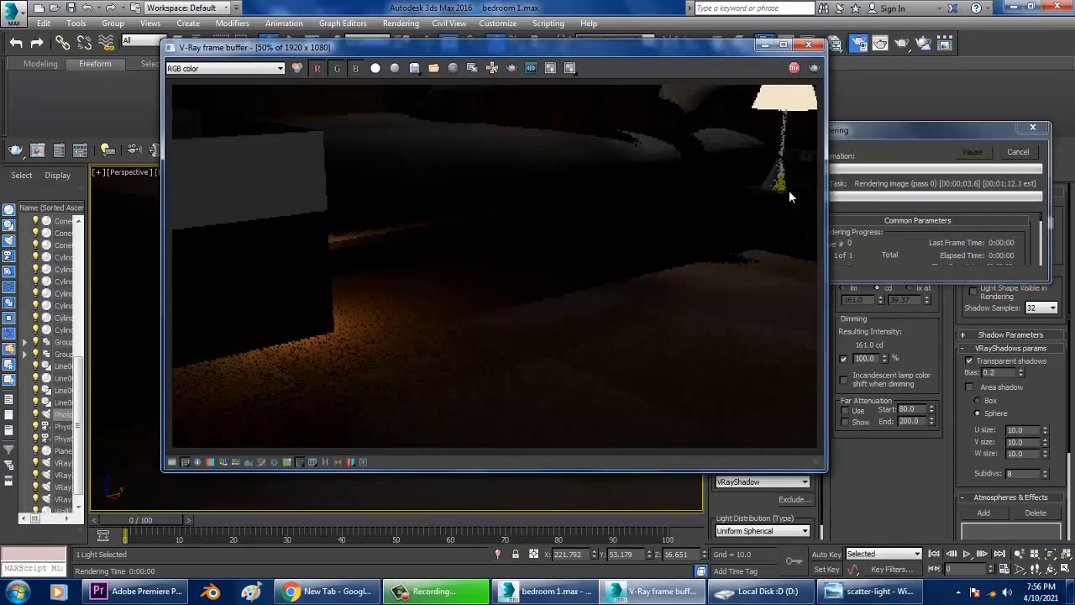
left_click(813, 45)
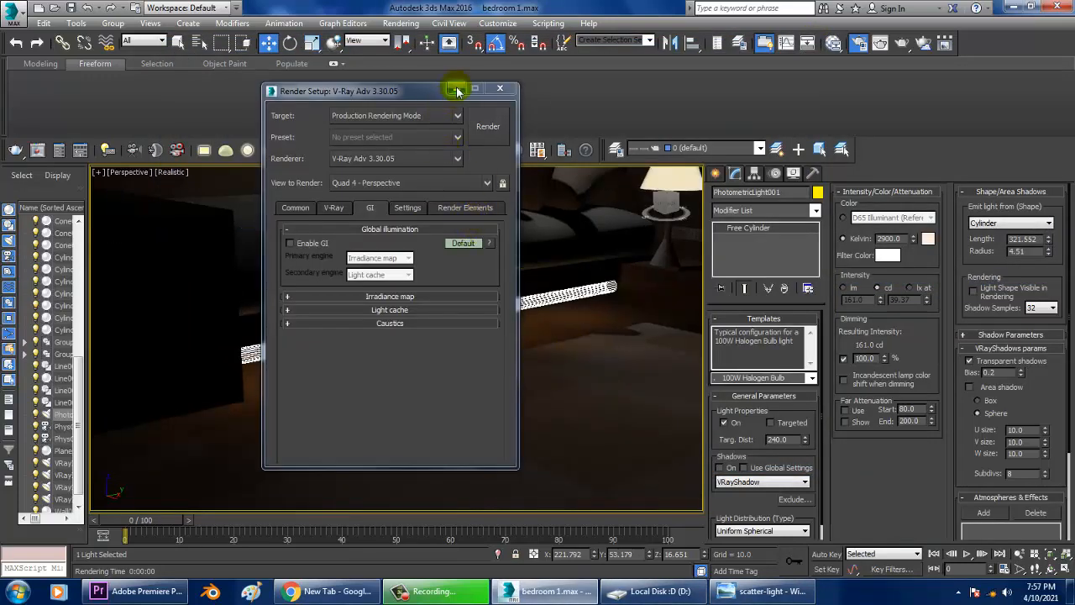
left_click(457, 90)
Clone the strip light as a copy in the top view.
key("alt+w")
middle_click(193, 271)
key("alt+w")
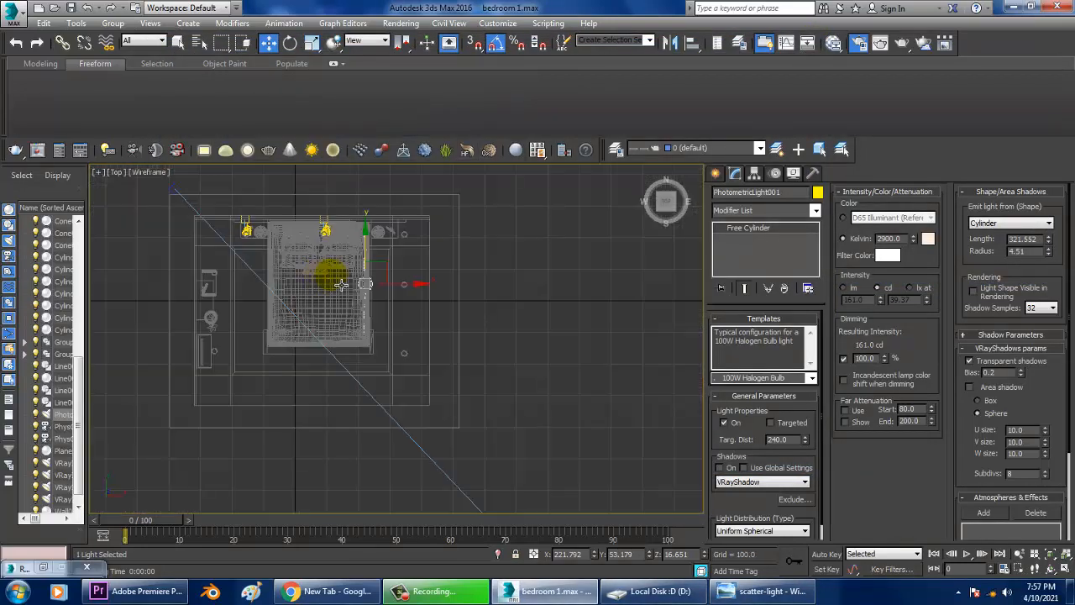
scroll(442, 308, "up", 2)
mouse_move(446, 297)
left_mouse_down()
mouse_move(351, 292)
mouse_move(317, 324)
left_mouse_up()
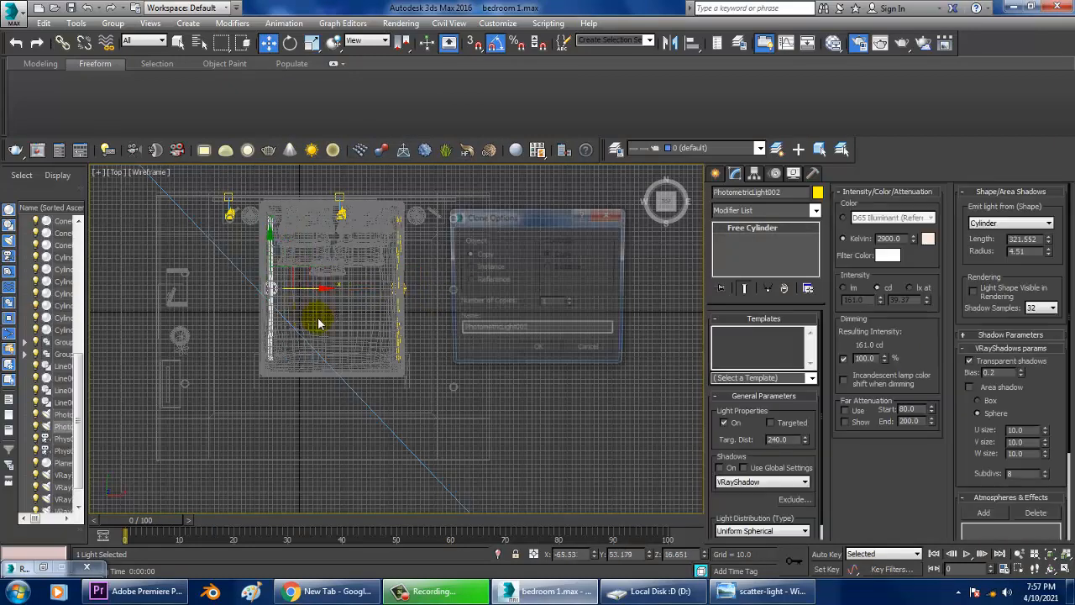
left_click(529, 351)
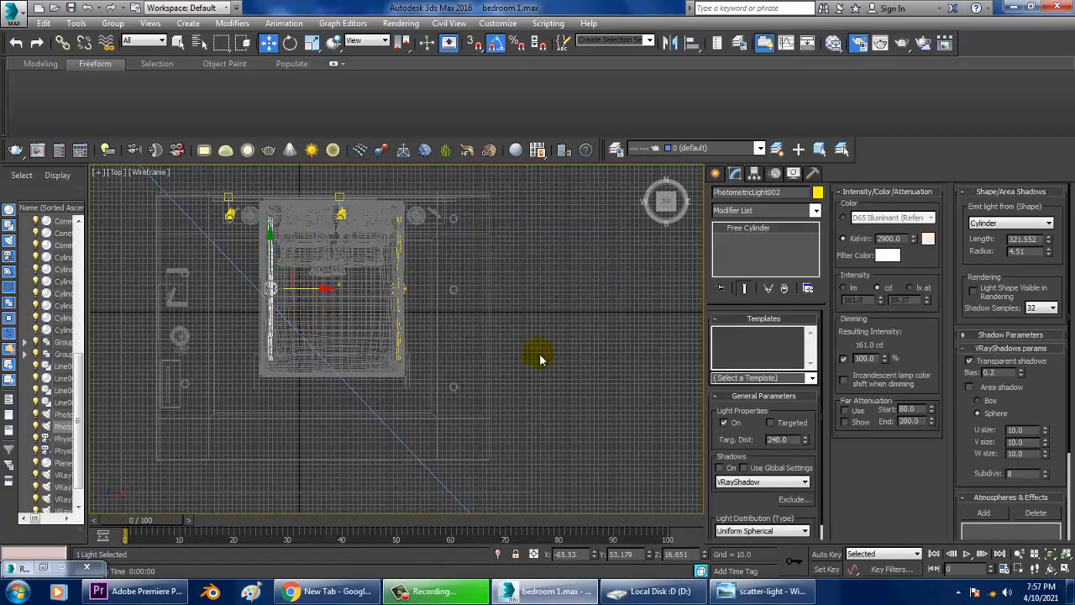
left_click_drag(319, 298, 385, 299)
left_click(538, 354)
Rotate the copied strip light 90 degrees and move it along the foot end of the bed.
key("e")
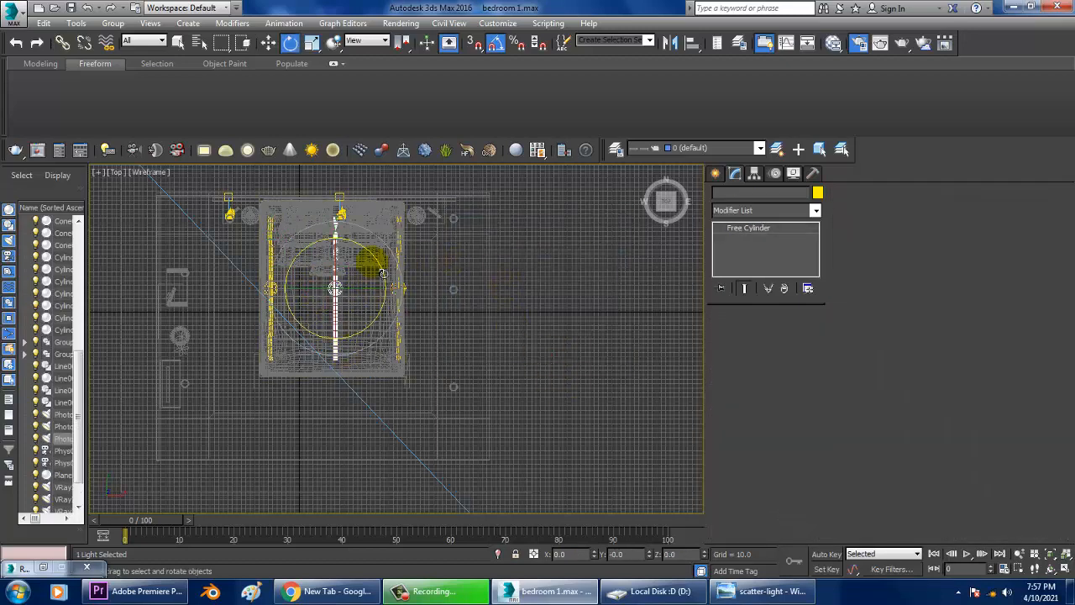
left_click_drag(405, 258, 457, 312)
key("w")
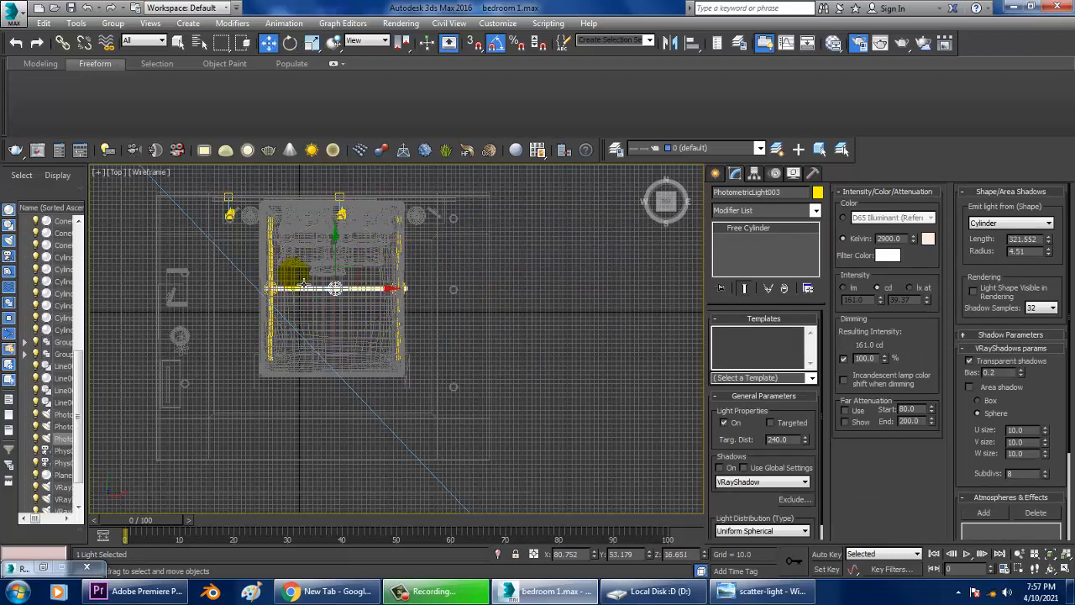
left_click_drag(335, 257, 365, 345)
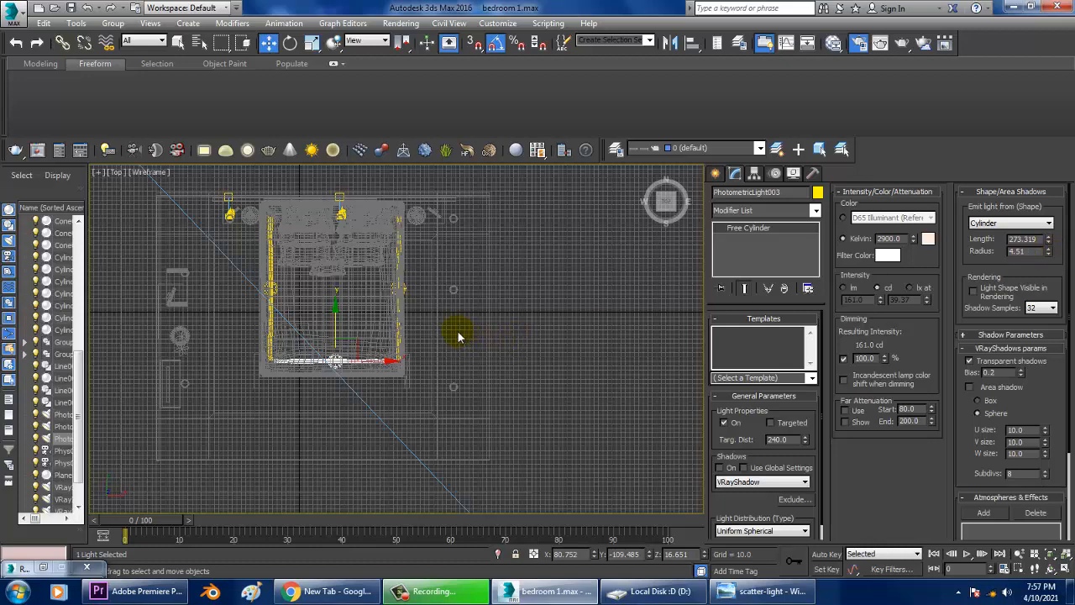
Fine-tune the foot-end strip light's position under the bed base in the perspective and camera views.
scroll(458, 337, "up", 5)
key("alt+w")
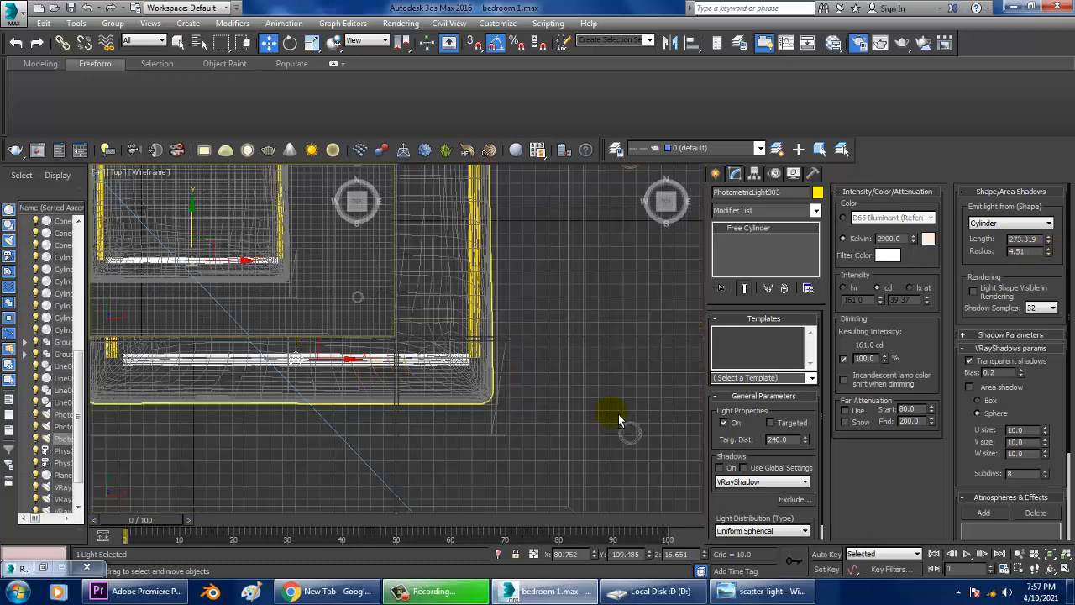
right_click(529, 421)
key("alt+w")
middle_click_drag(418, 407, 267, 327, "alt")
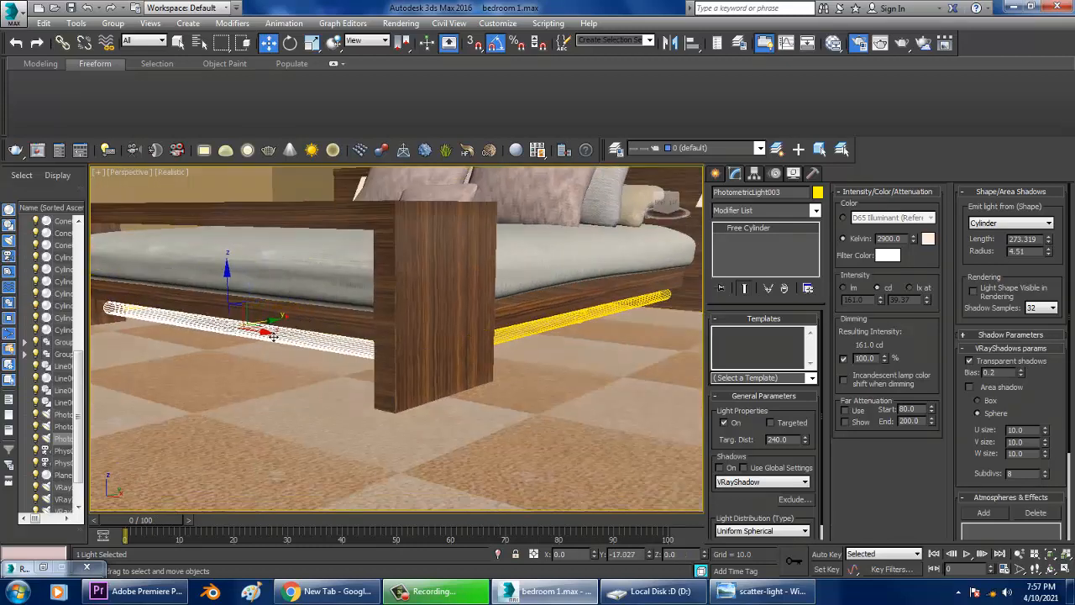
middle_click_drag(258, 329, 367, 343, "alt")
key("c")
middle_click_drag(371, 348, 458, 321)
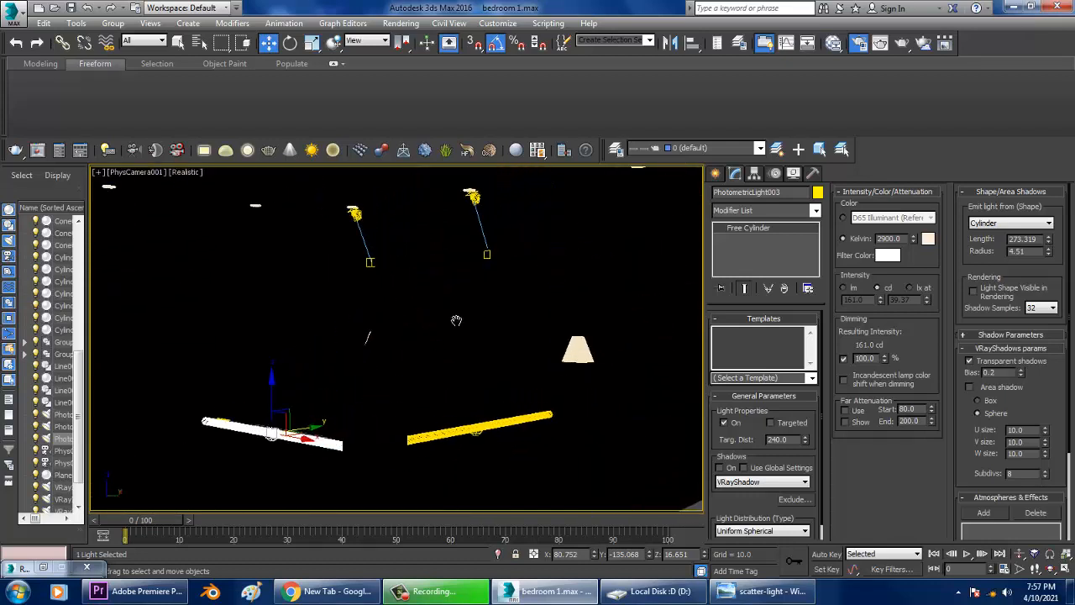
Render the camera view to check the strip lights and close the frame buffer.
key("Up")
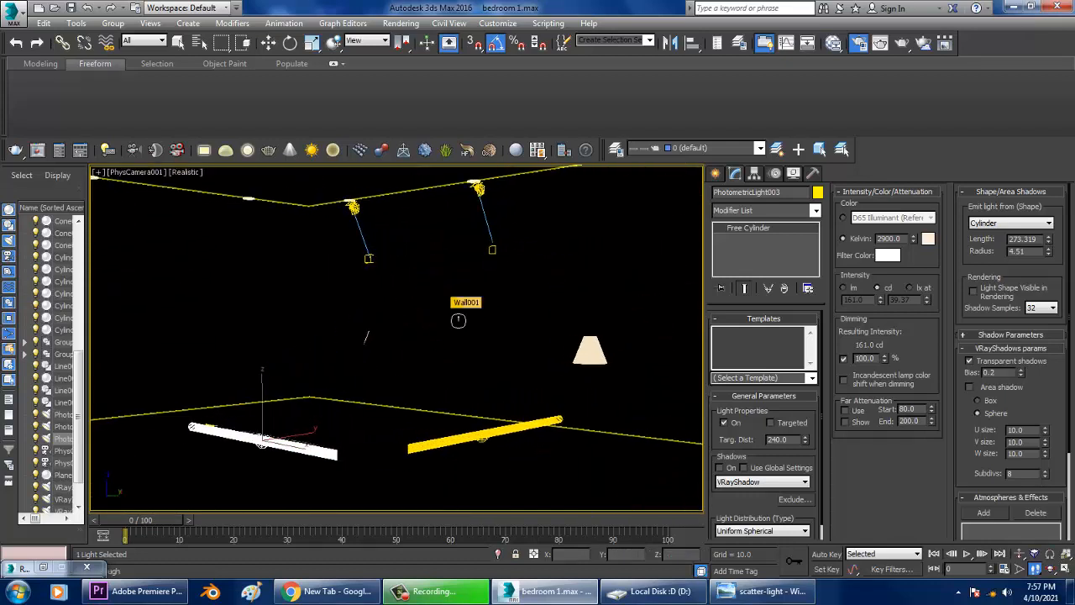
key("Up")
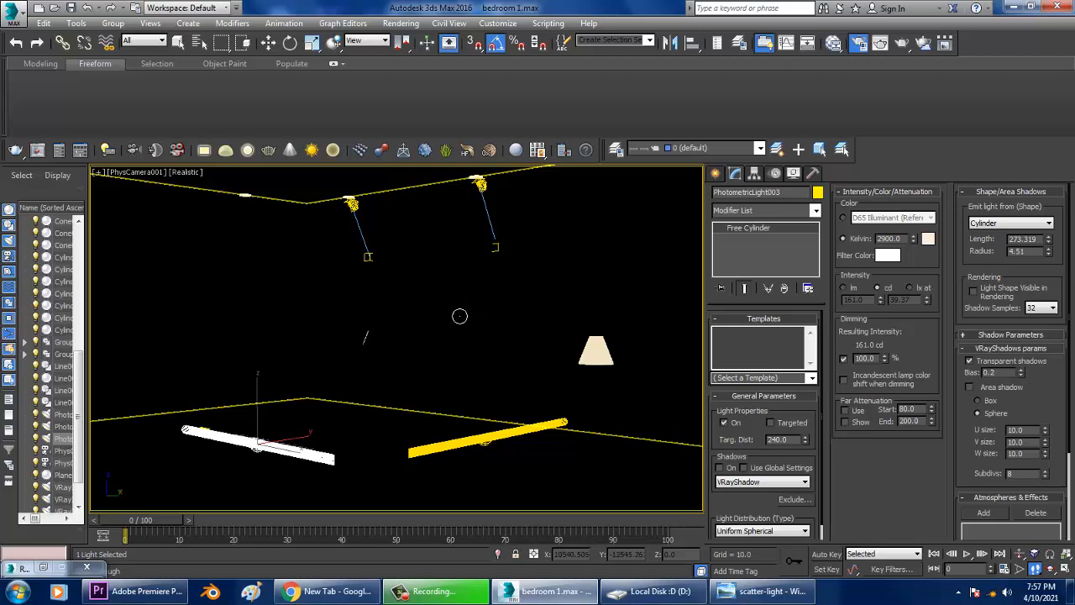
left_click(402, 24)
left_click(410, 40)
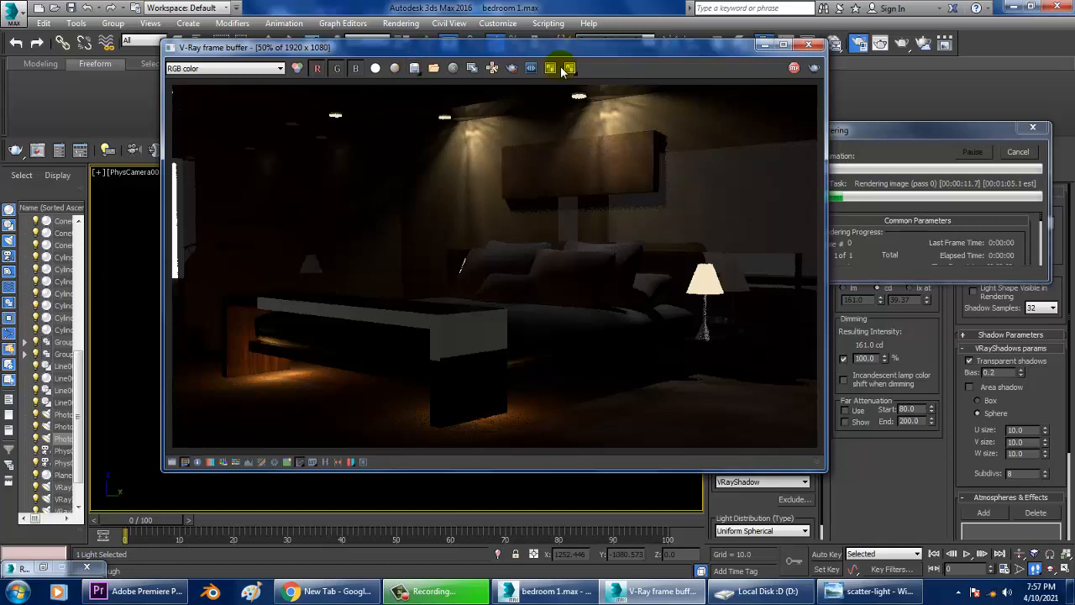
left_click(795, 69)
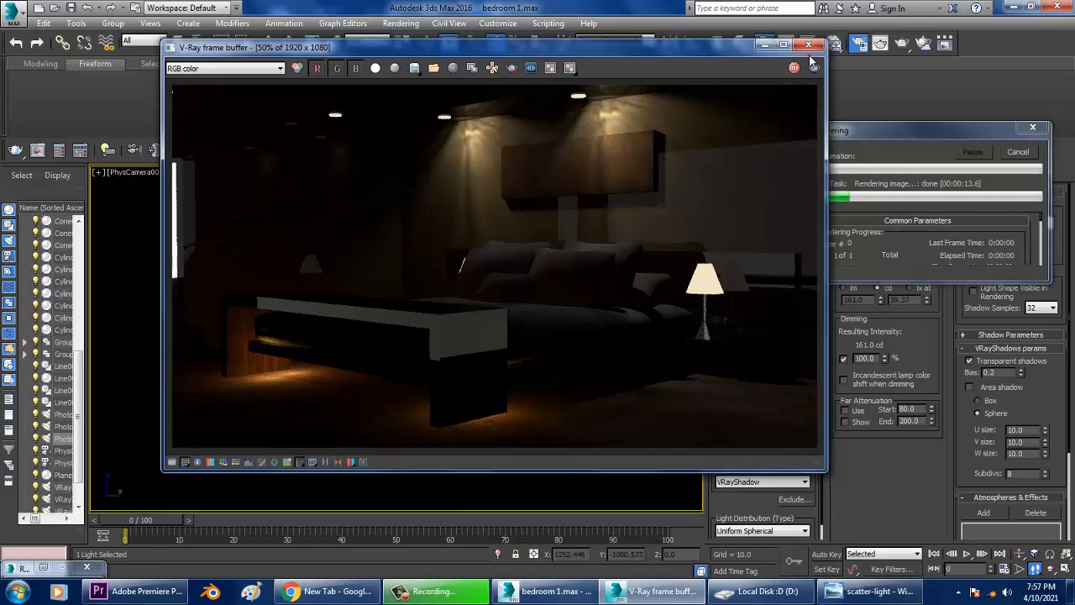
left_click(808, 47)
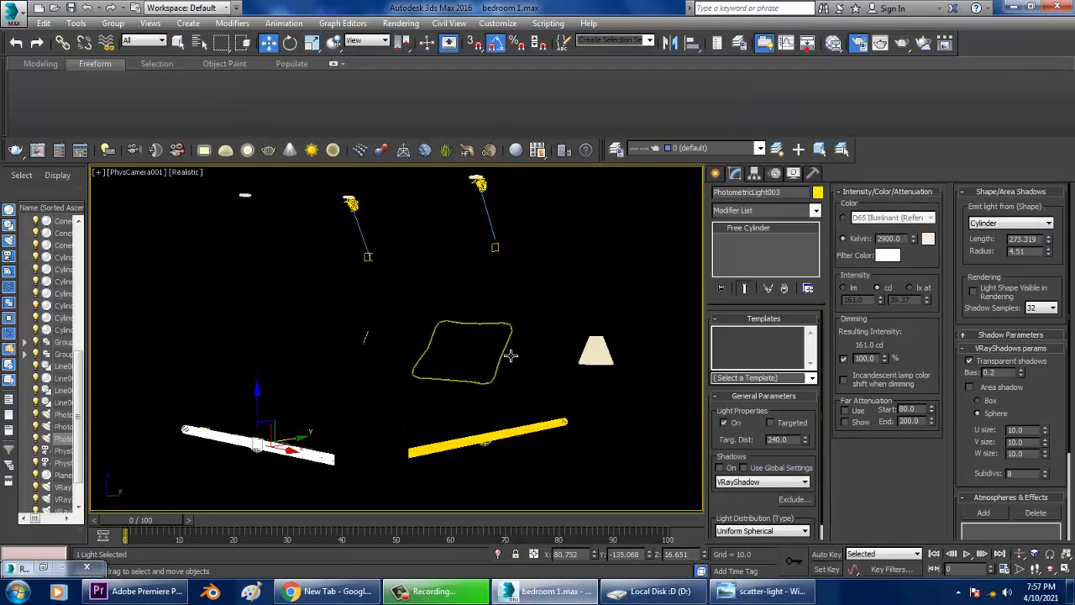
Create a VRayLight plane light outside the room in the perspective view.
left_click(566, 308)
scroll(576, 356, "down", 5)
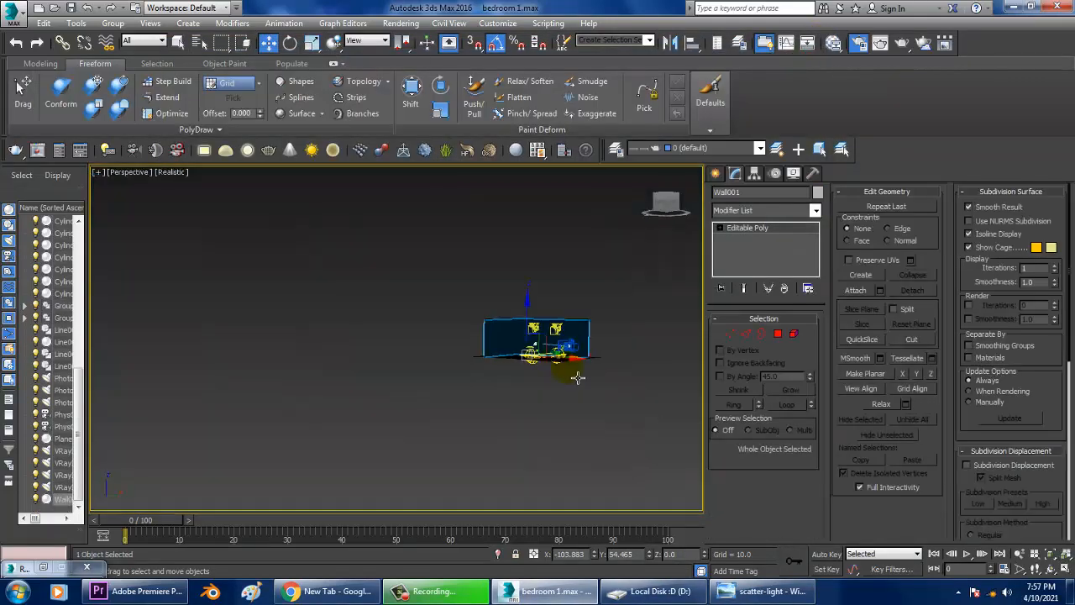
middle_click_drag(576, 377, 569, 383, "alt")
scroll(569, 384, "up", 4)
middle_click_drag(569, 341, 512, 370)
key("F4")
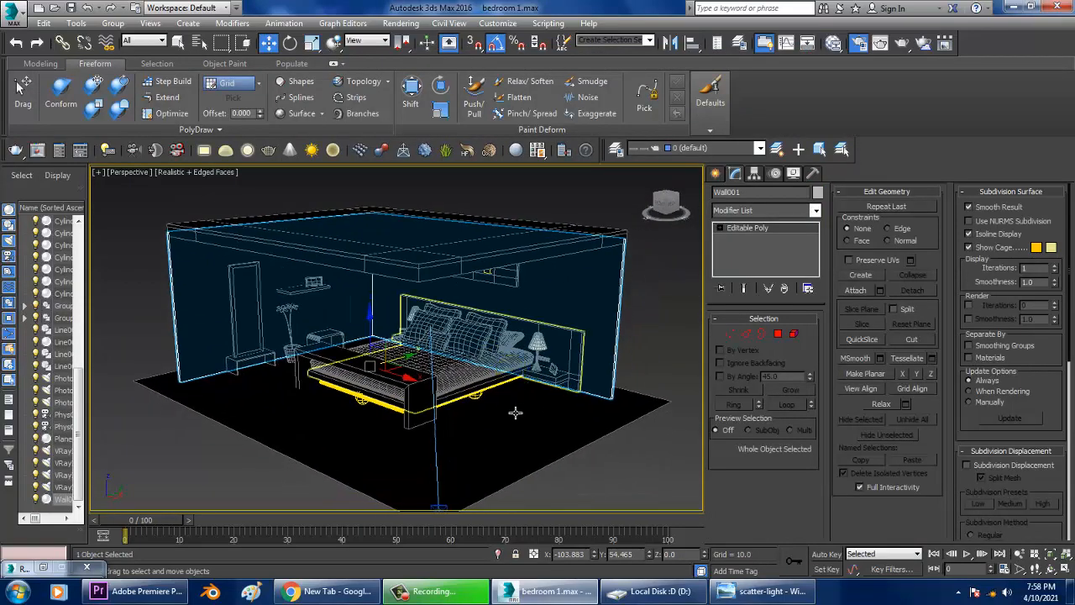
scroll(516, 420, "up", 3)
left_click(715, 172)
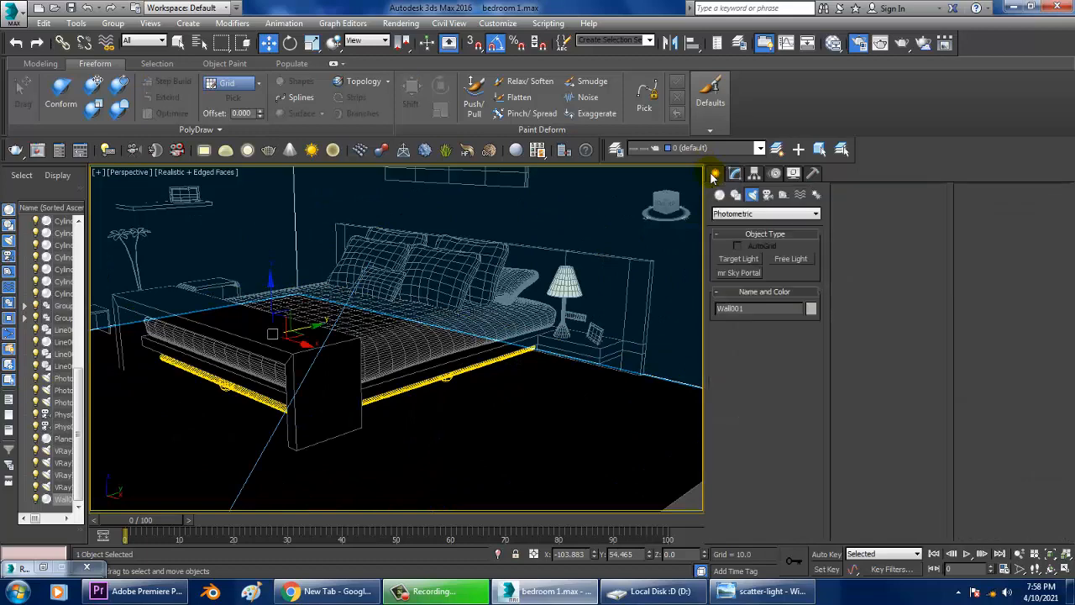
left_click(757, 214)
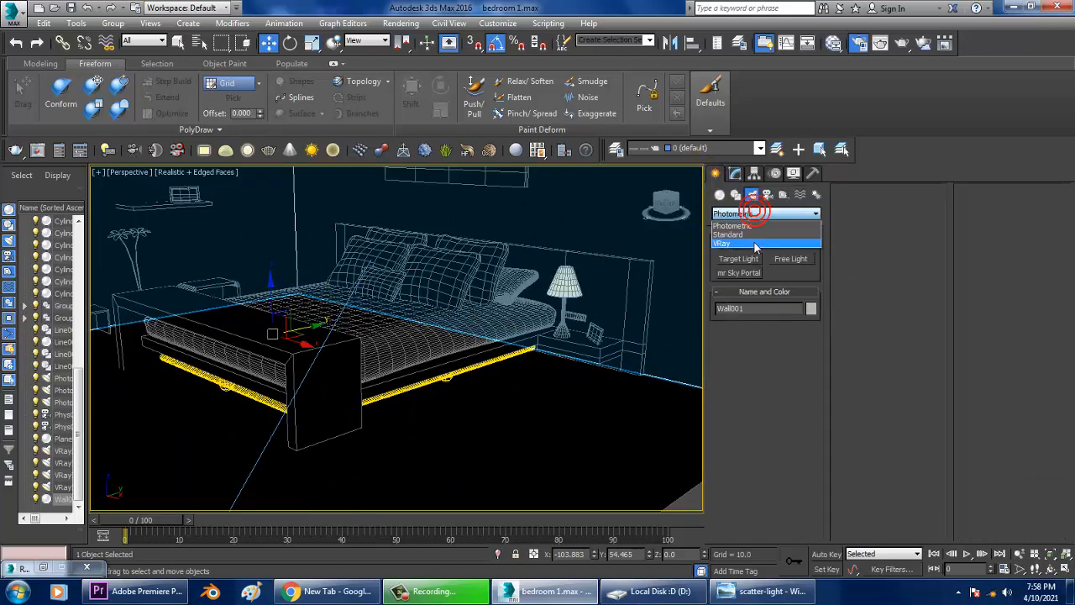
left_click(756, 242)
left_click(742, 263)
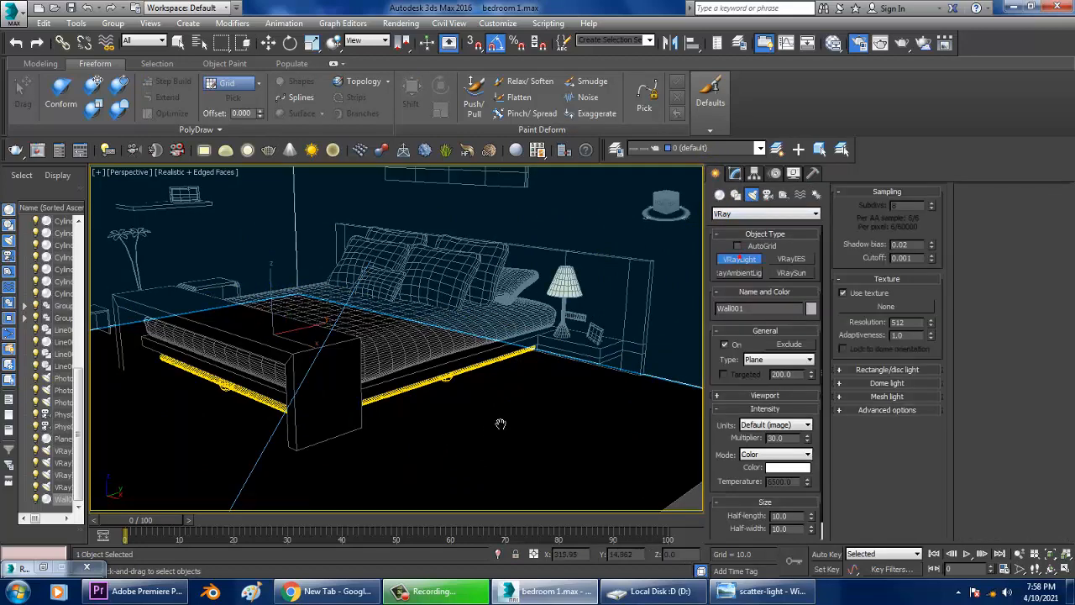
middle_click_drag(499, 425, 504, 357)
scroll(517, 442, "down", 5)
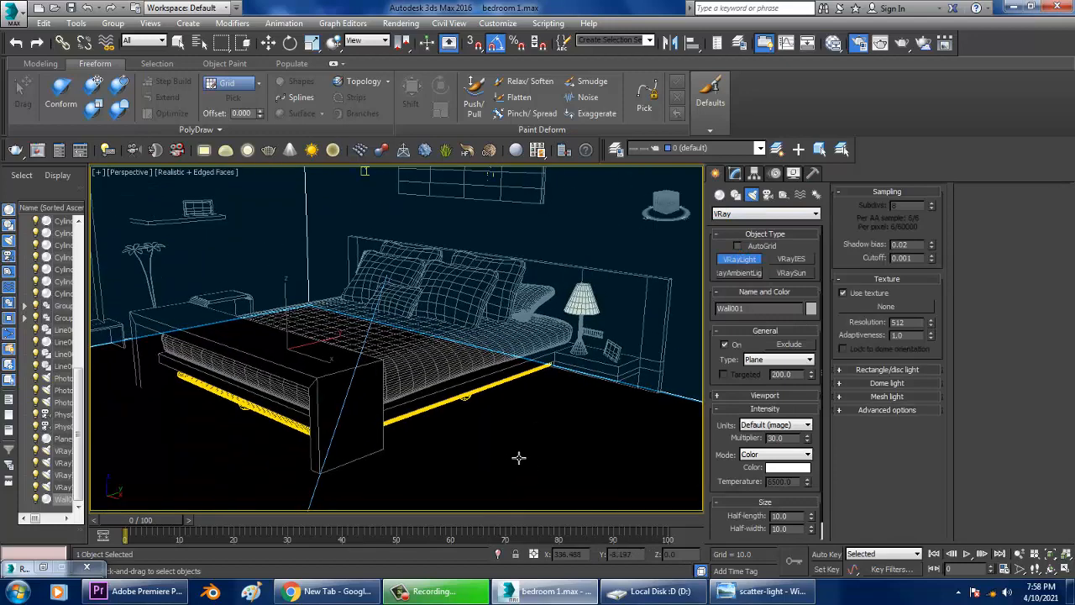
scroll(516, 442, "down", 6)
left_click(515, 438)
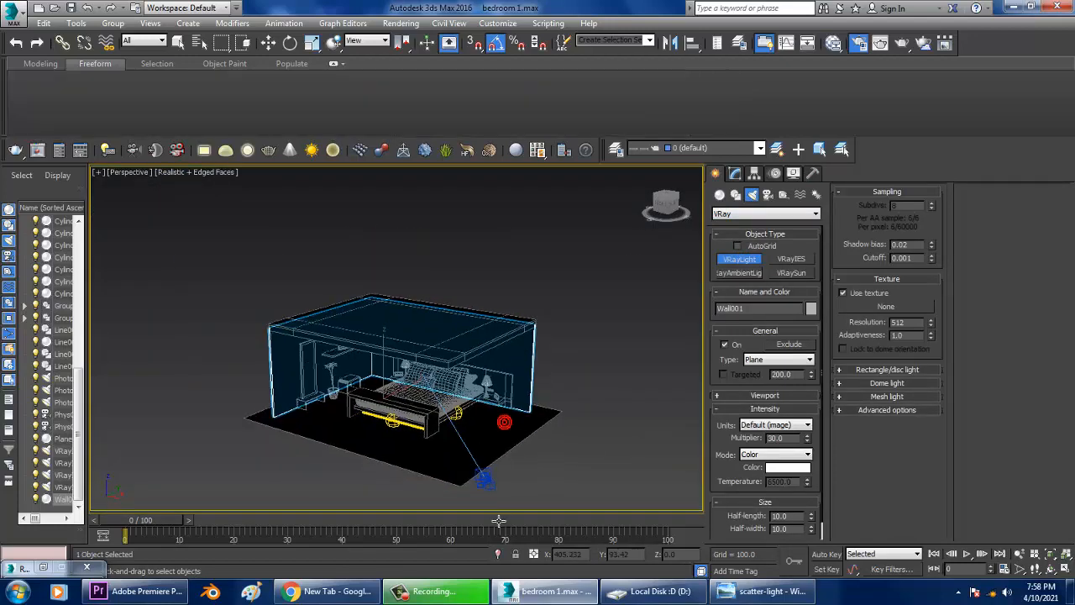
mouse_move(492, 473)
left_mouse_down()
mouse_move(569, 463)
mouse_move(547, 471)
left_mouse_up()
Rotate and move the new VRay light so it faces into the room.
key("w")
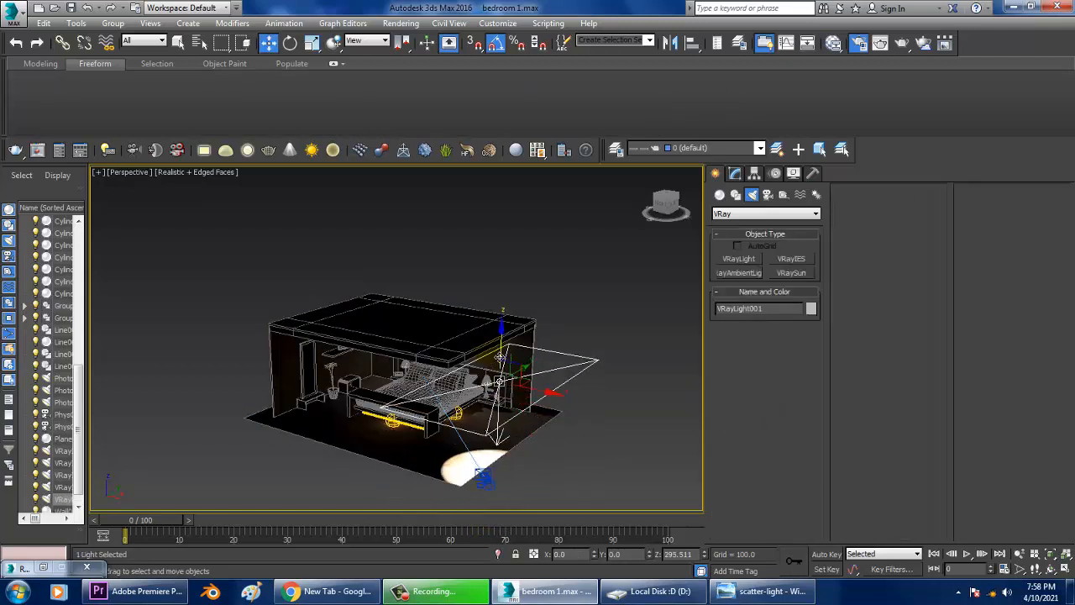
key("e")
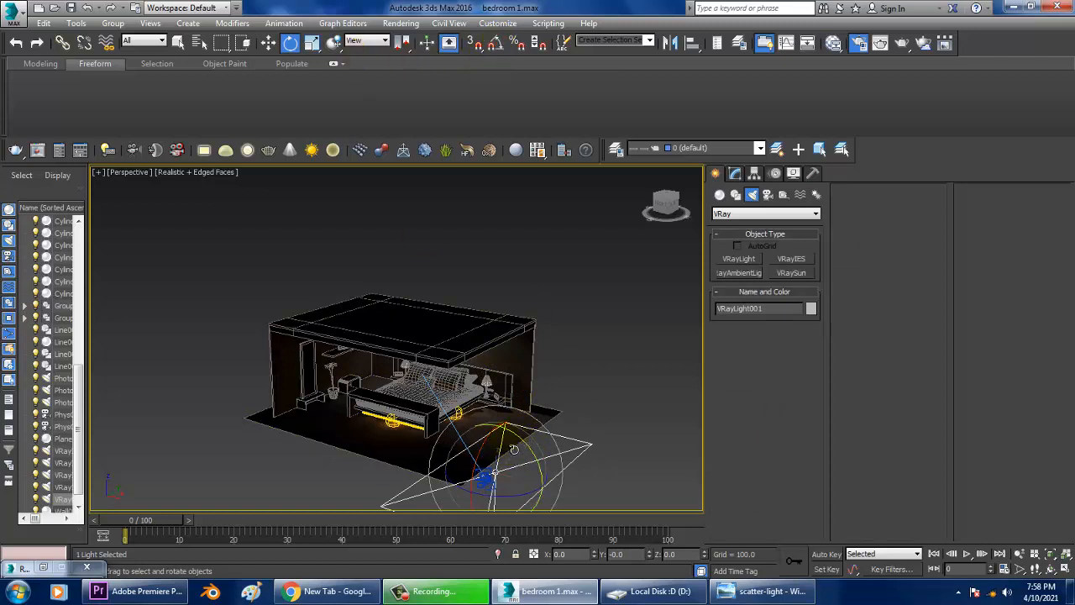
key("w")
left_click_drag(503, 439, 518, 471)
key("e")
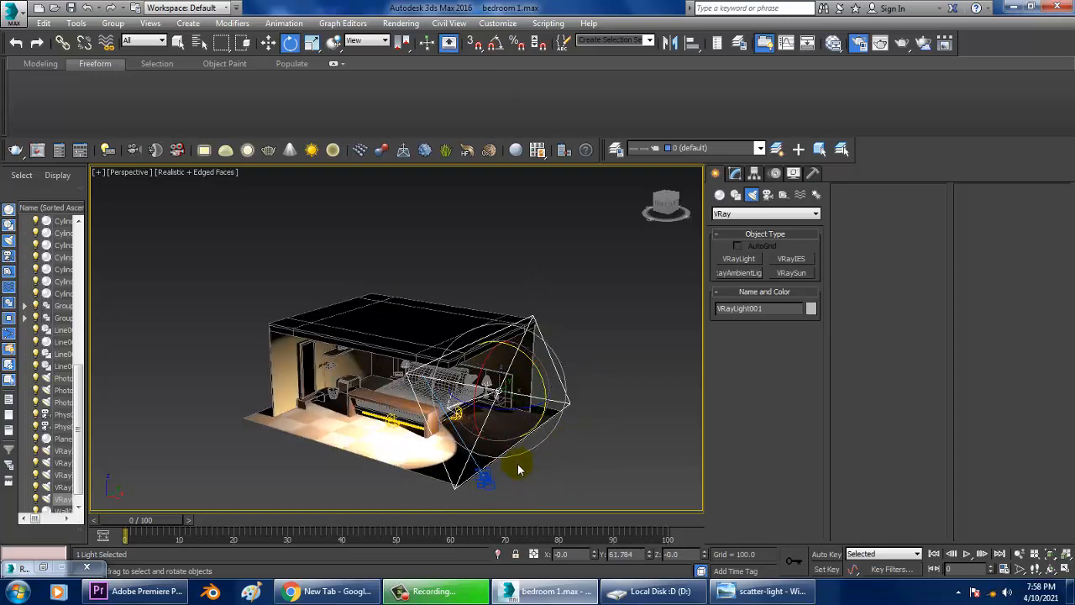
middle_click_drag(558, 437, 540, 437, "alt")
left_click_drag(521, 426, 458, 431)
middle_click_drag(458, 430, 553, 400, "alt")
scroll(553, 398, "up", 3)
Reposition and re-rotate the VRay light beside the room's side wall, aimed at the bed.
key("w")
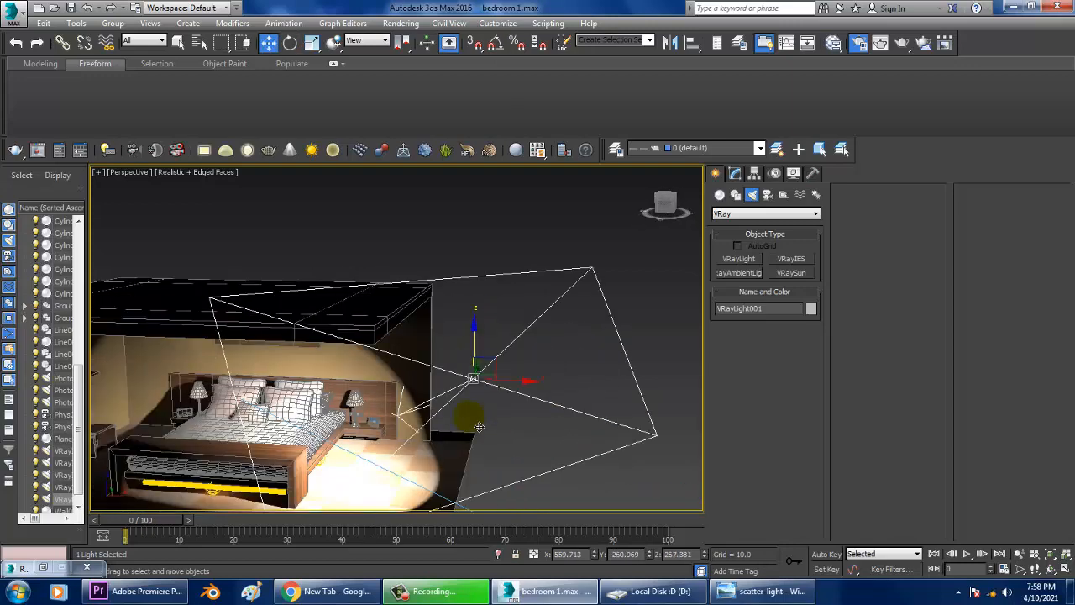
middle_click_drag(477, 427, 437, 428, "alt")
left_click_drag(487, 413, 543, 436)
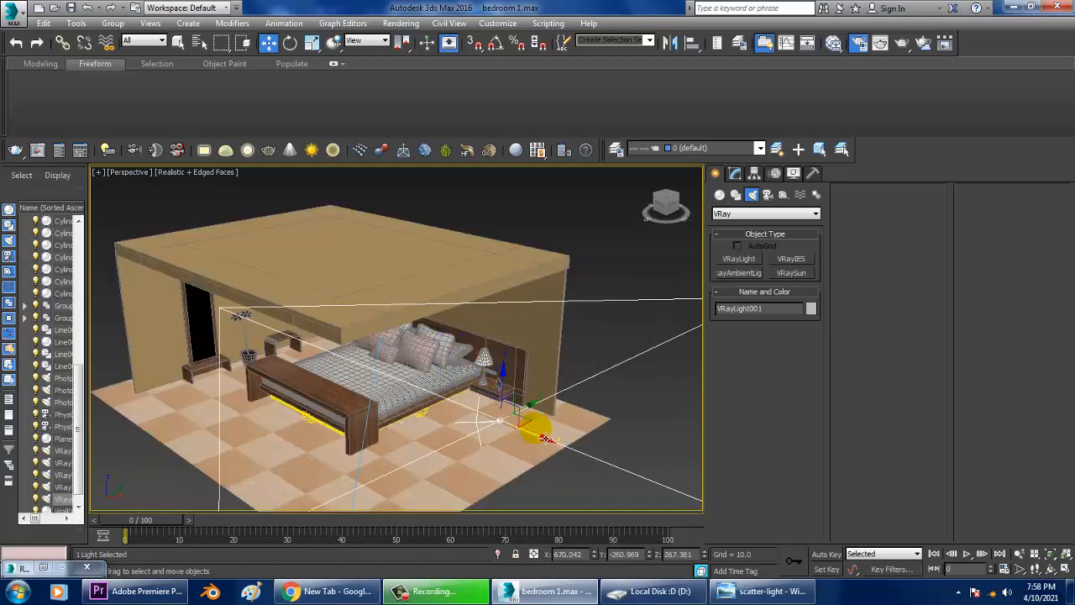
middle_click_drag(543, 436, 529, 431, "alt")
key("e")
left_click_drag(529, 431, 483, 469)
middle_click_drag(483, 469, 504, 420, "alt")
scroll(470, 420, "down", 2)
scroll(535, 426, "up", 3)
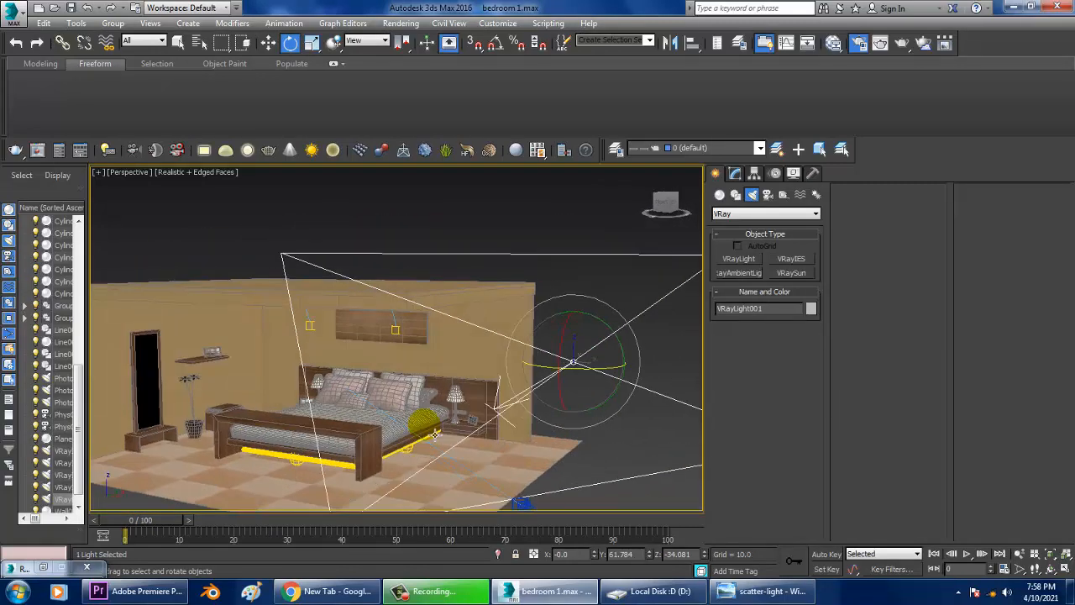
Switch the light's mode to Temperature and set its multiplier to 2.
left_click(736, 173)
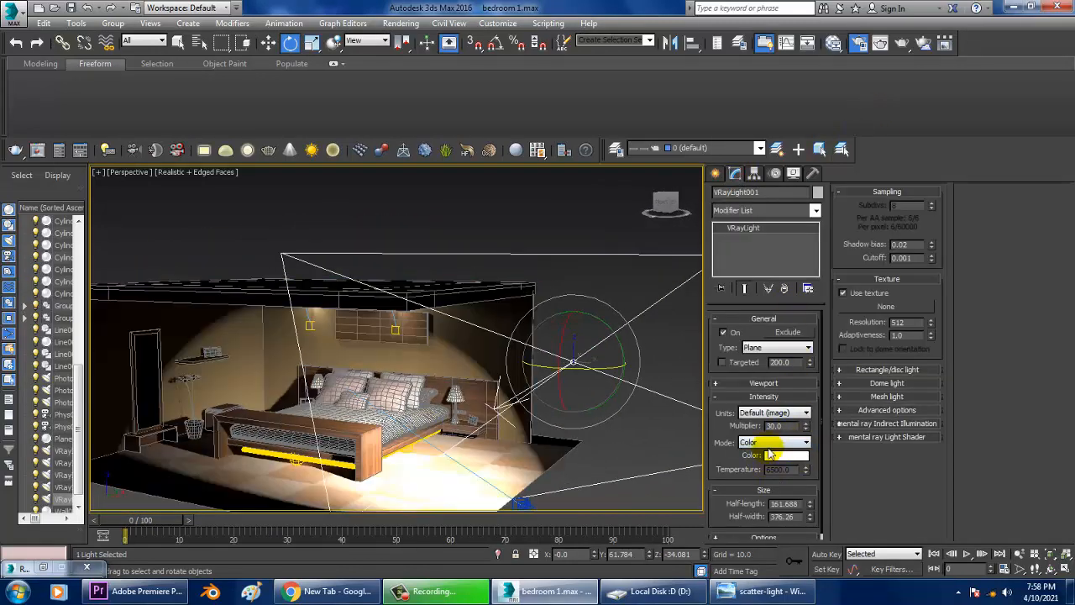
left_click(773, 442)
left_click(774, 462)
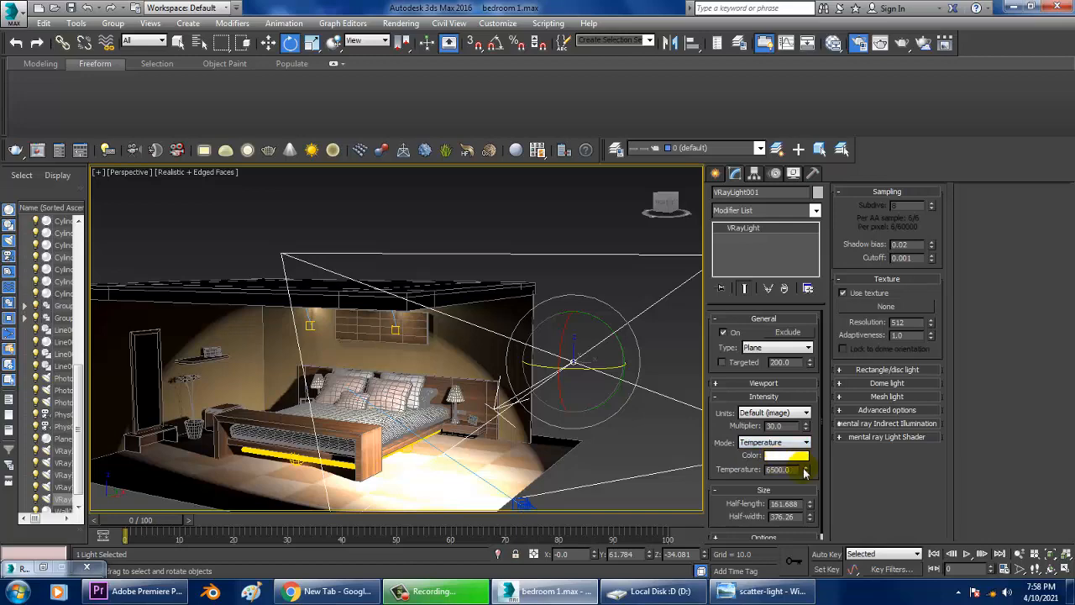
left_click_drag(806, 470, 731, 435)
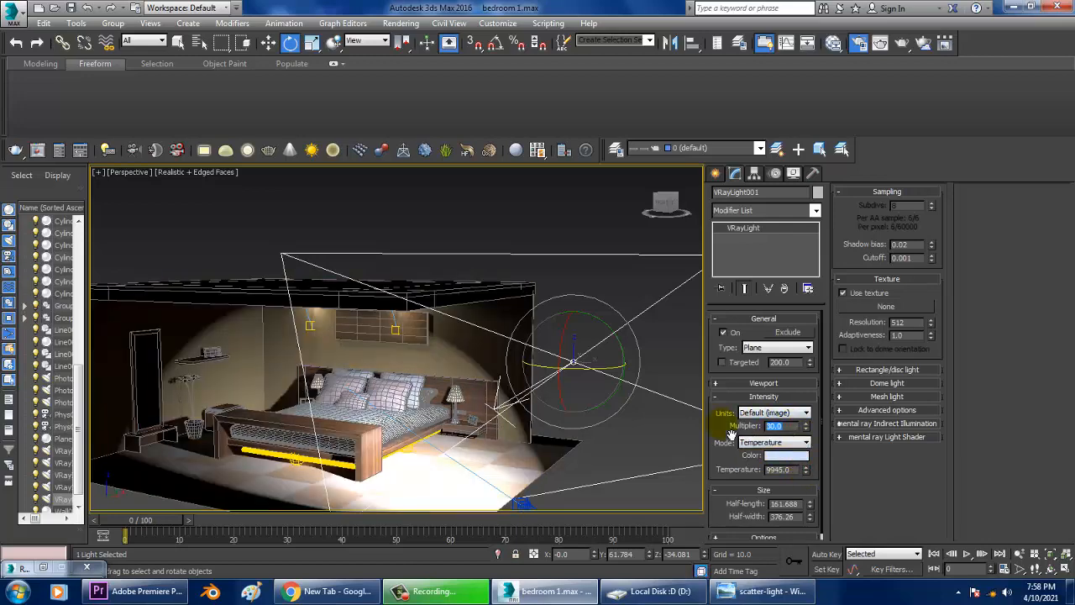
type("2")
key("Return")
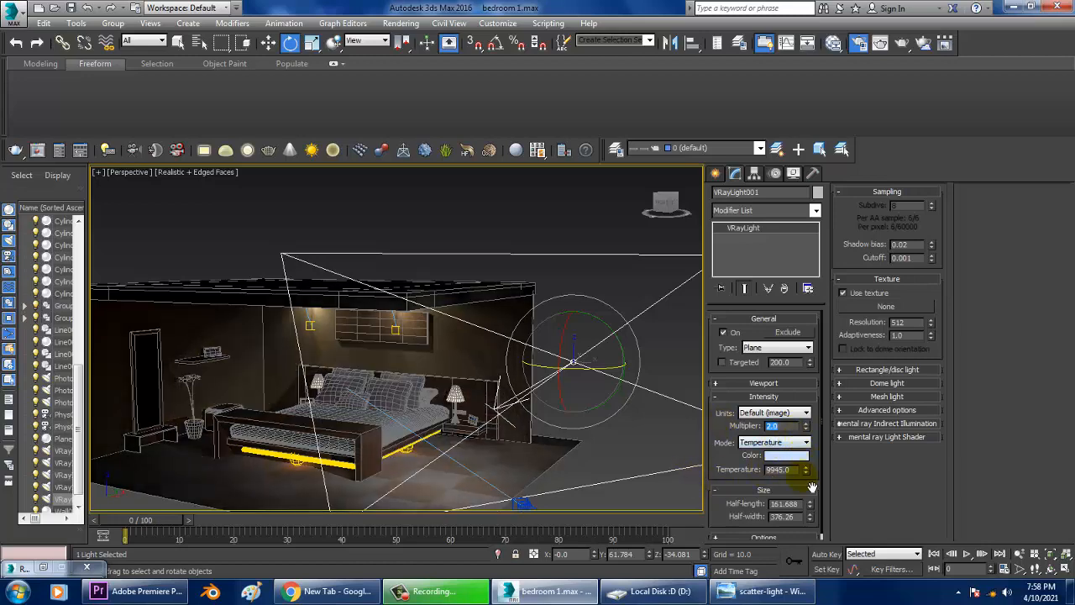
Adjust the light's colour temperature to 4365.
mouse_move(806, 471)
left_mouse_down()
mouse_move(792, 412)
mouse_move(806, 539)
mouse_move(806, 91)
mouse_move(796, 351)
mouse_move(786, 243)
mouse_move(768, 445)
mouse_move(774, 250)
mouse_move(811, 508)
left_mouse_up()
mouse_move(817, 586)
left_mouse_down()
mouse_move(813, 395)
mouse_move(804, 505)
mouse_move(808, 477)
left_mouse_up()
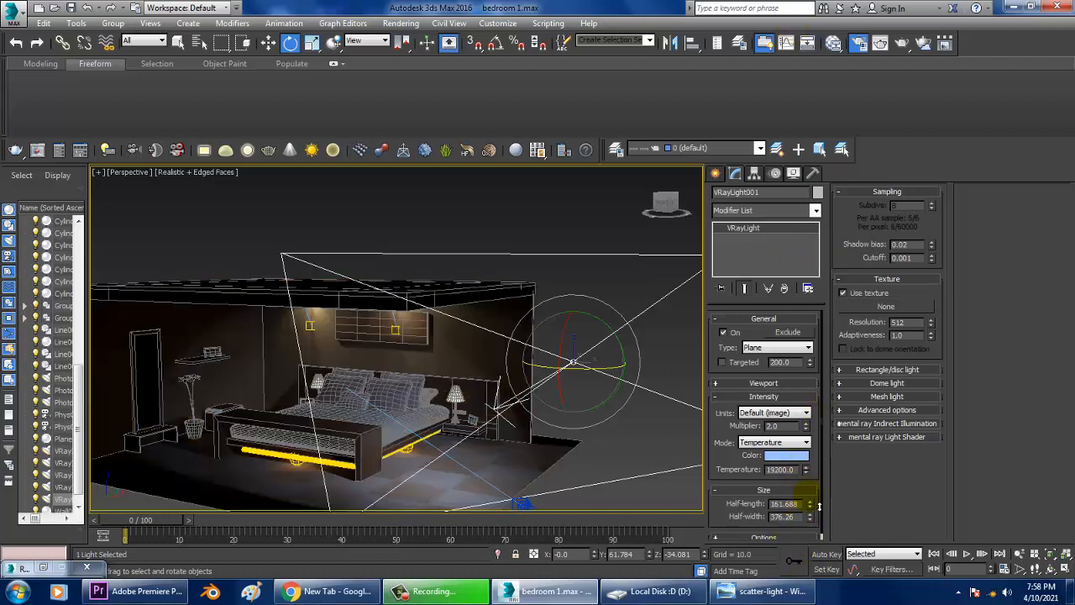
left_click_drag(824, 567, 807, 477)
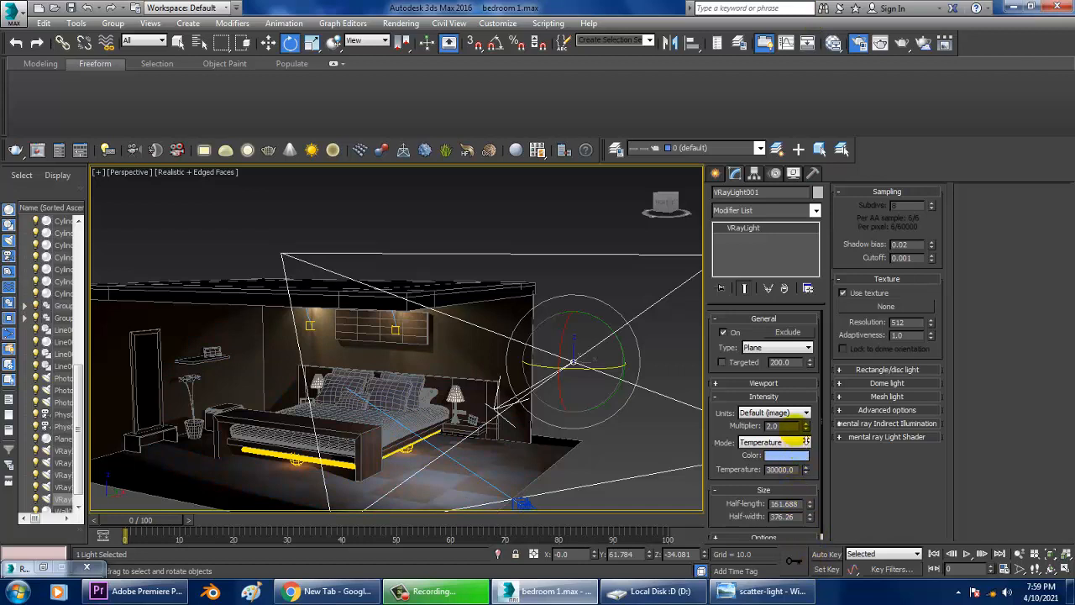
left_click_drag(793, 426, 820, 498)
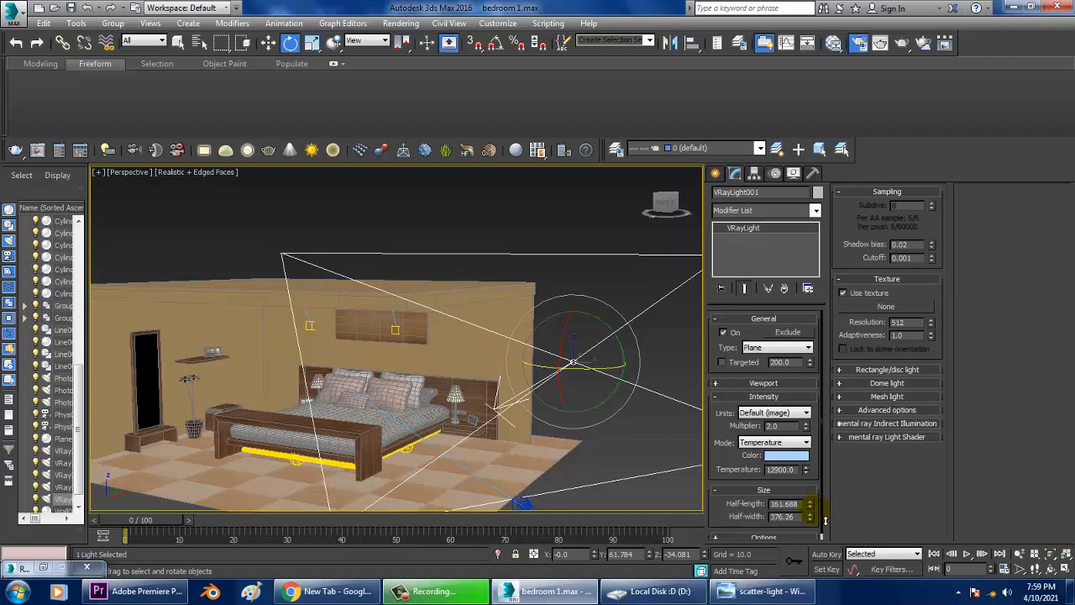
left_click_drag(824, 521, 824, 537)
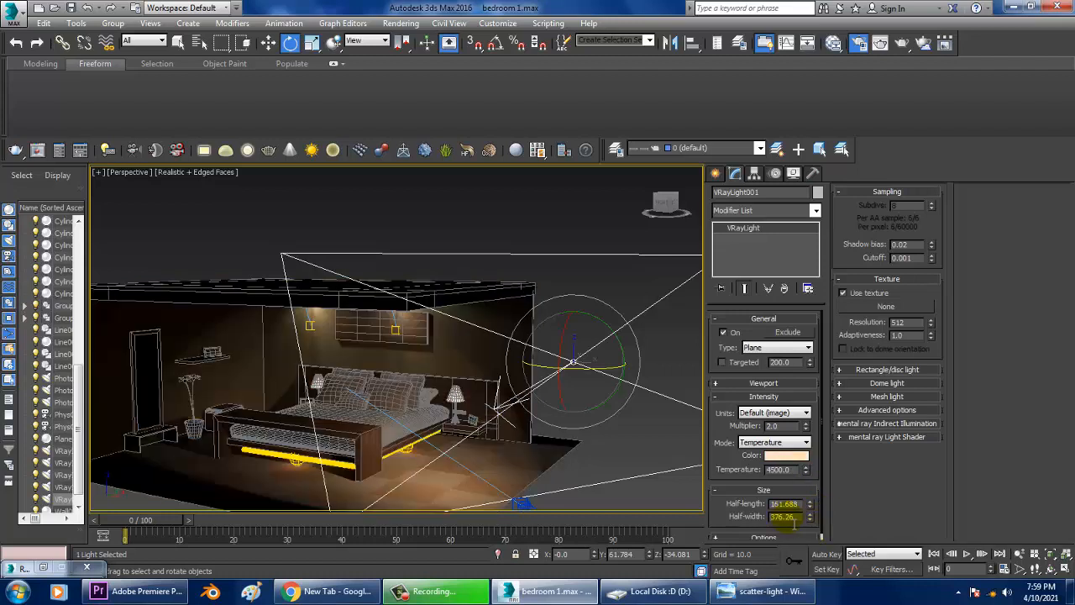
left_click_drag(807, 475, 819, 496)
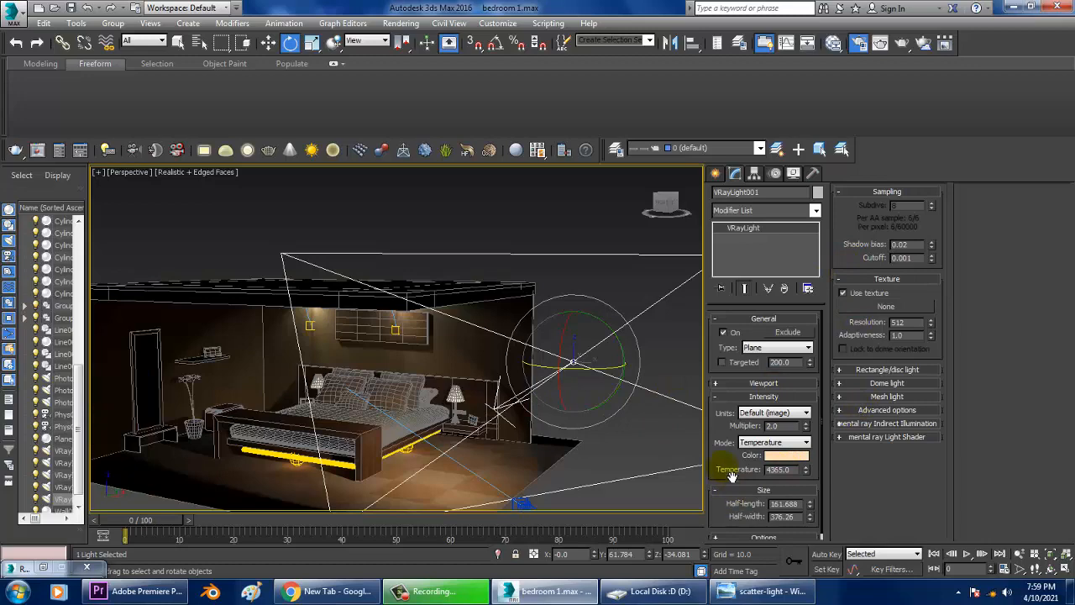
left_click_drag(732, 475, 734, 467)
Enable the light's Double-sided and Invisible options and nudge its temperature to about 4845.
left_click(742, 532)
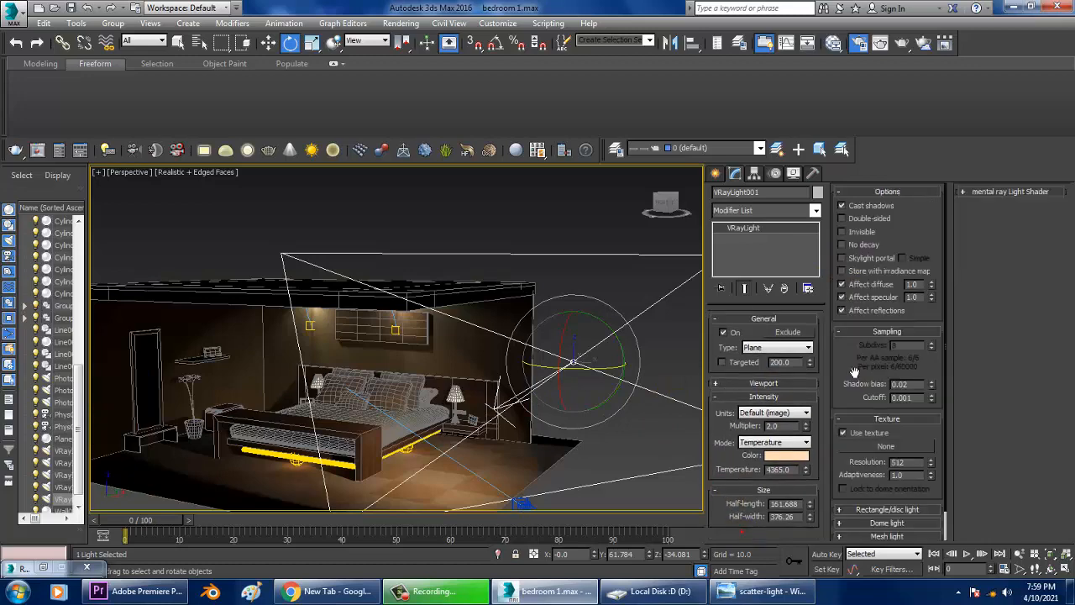
left_click(861, 233)
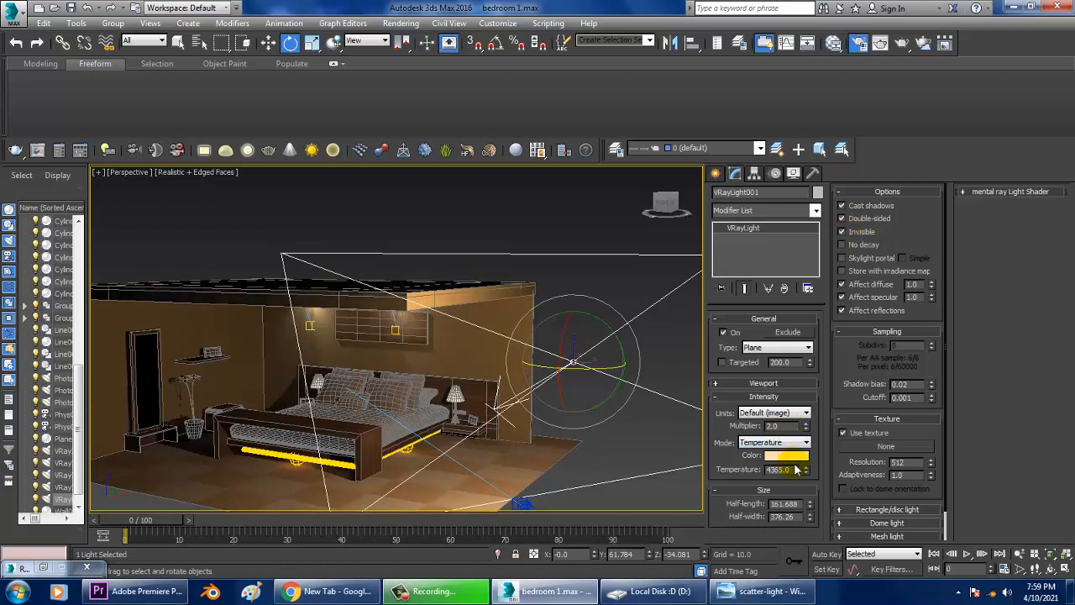
mouse_move(806, 471)
left_mouse_down()
mouse_move(815, 485)
mouse_move(806, 469)
left_mouse_up()
Nudge the light and mirror it as a copy along the X axis.
middle_click_drag(639, 414, 554, 395, "alt")
key("w")
middle_click_drag(541, 271, 540, 283, "alt")
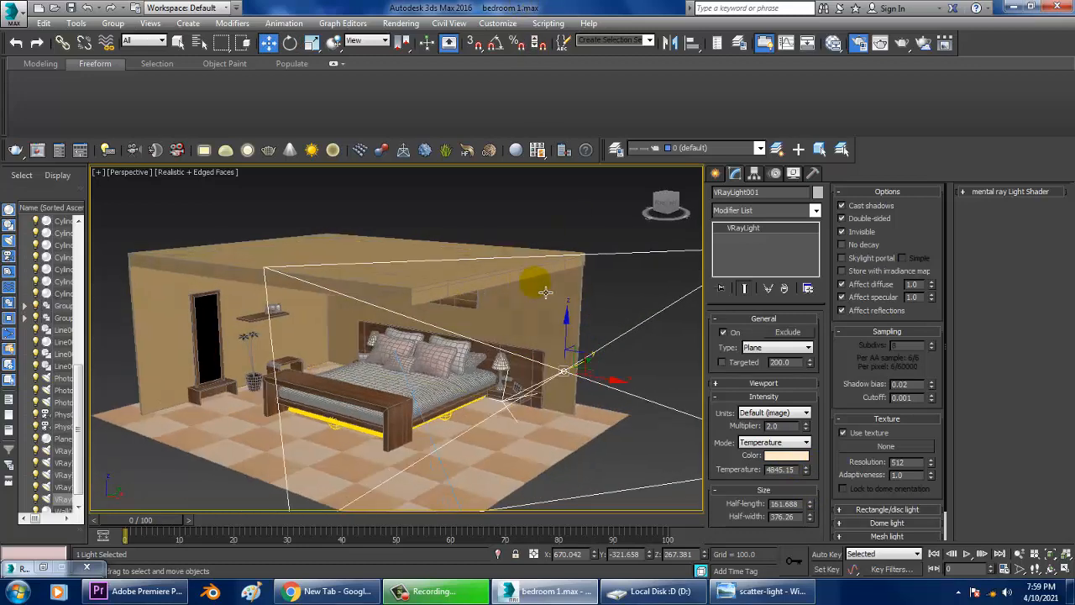
scroll(552, 283, "up", 4)
left_click(668, 46)
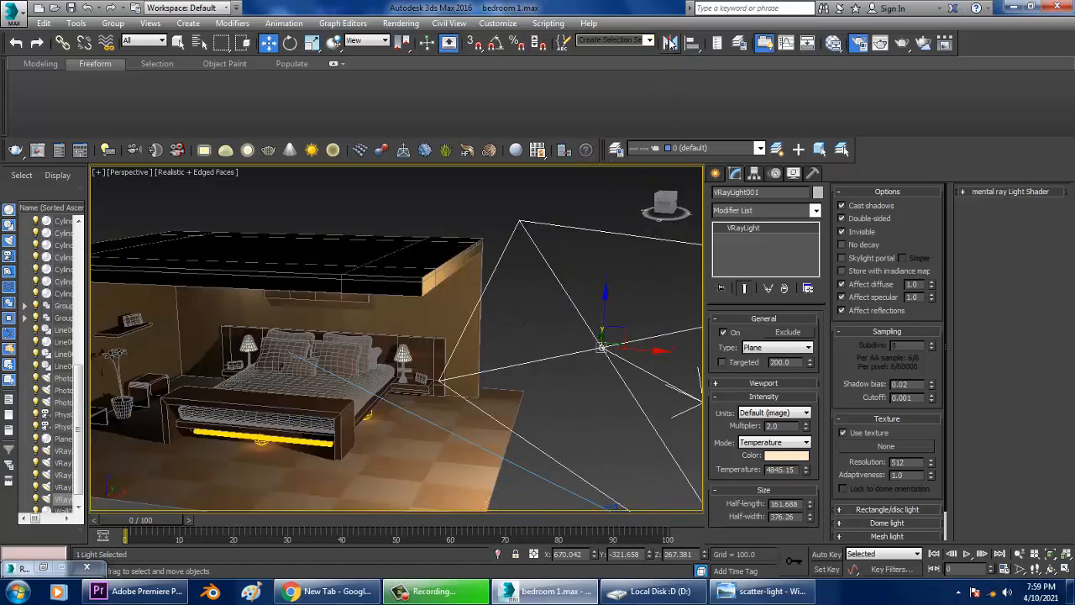
left_click(522, 324)
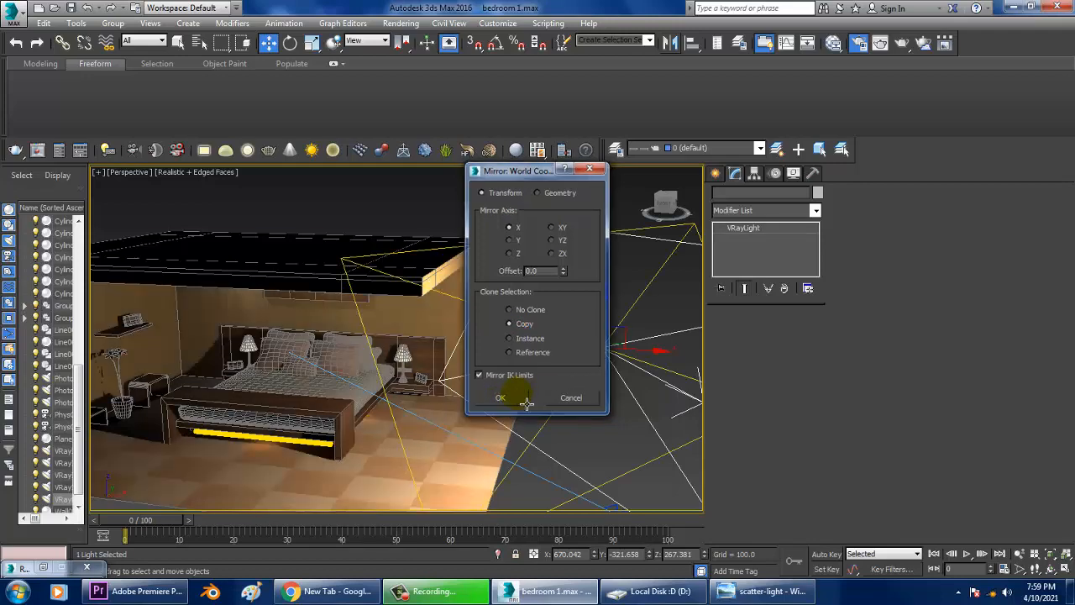
left_click(514, 398)
Move and rotate the mirrored light copy to the opposite side of the room.
scroll(512, 395, "down", 5)
left_click(511, 391)
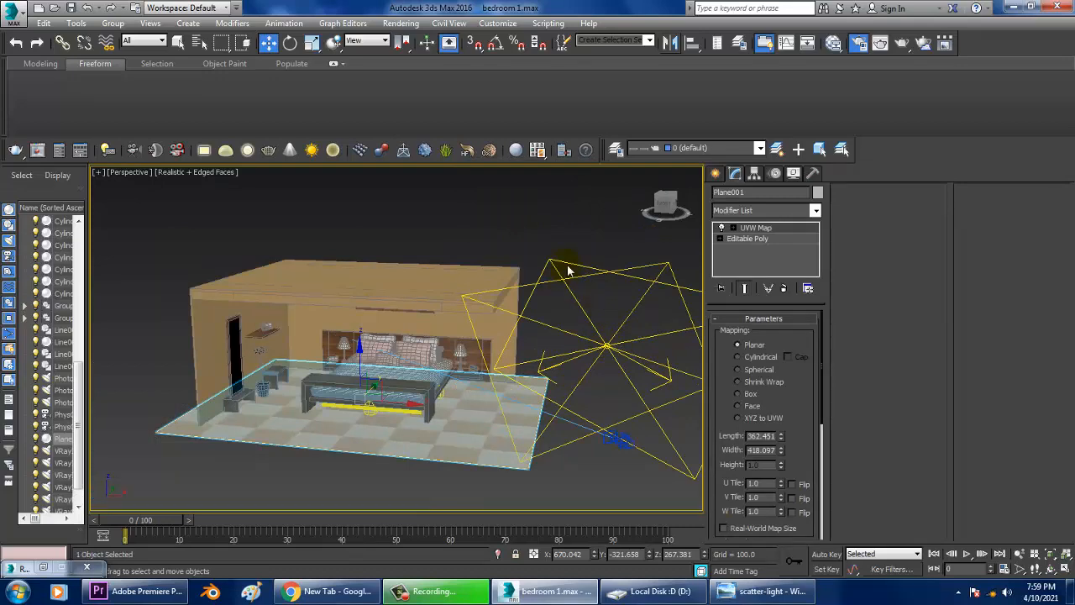
left_click(569, 271)
left_click_drag(663, 360, 336, 315)
middle_click_drag(336, 315, 307, 319, "alt")
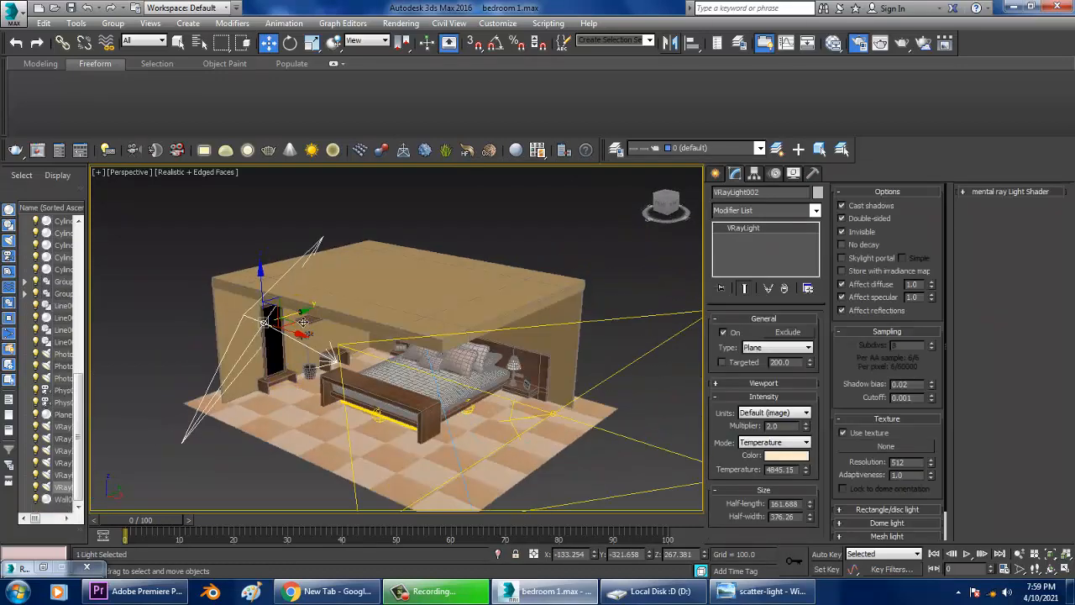
left_click_drag(304, 322, 158, 379)
key("e")
middle_click_drag(160, 380, 175, 346, "alt")
left_click_drag(175, 346, 222, 363)
key("w")
Turn off Cast shadows on the copied light and set its multiplier to 0.5.
left_click(852, 206)
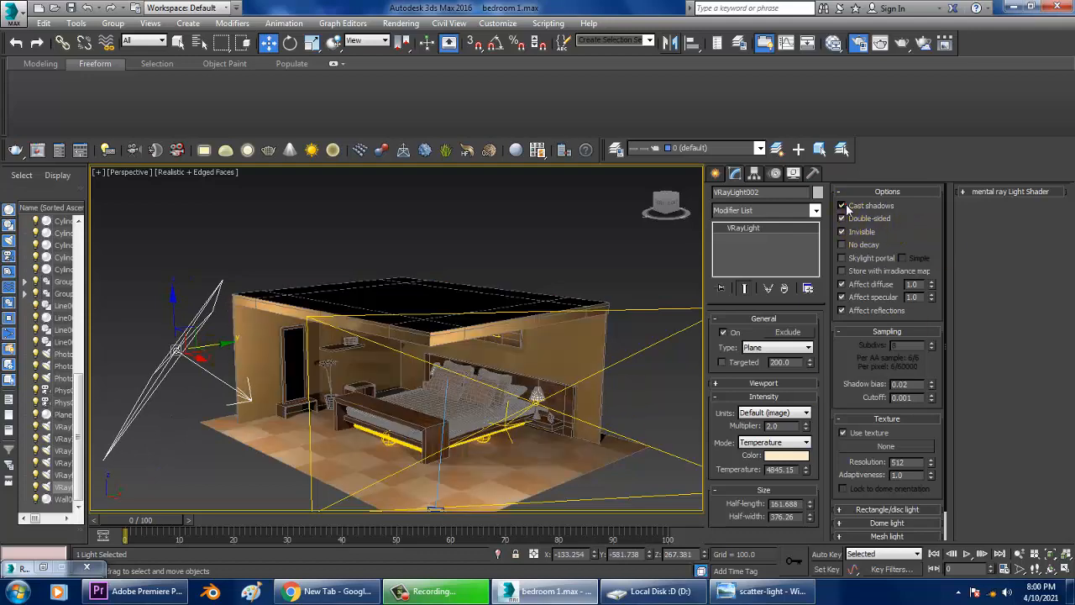
double_click(785, 426)
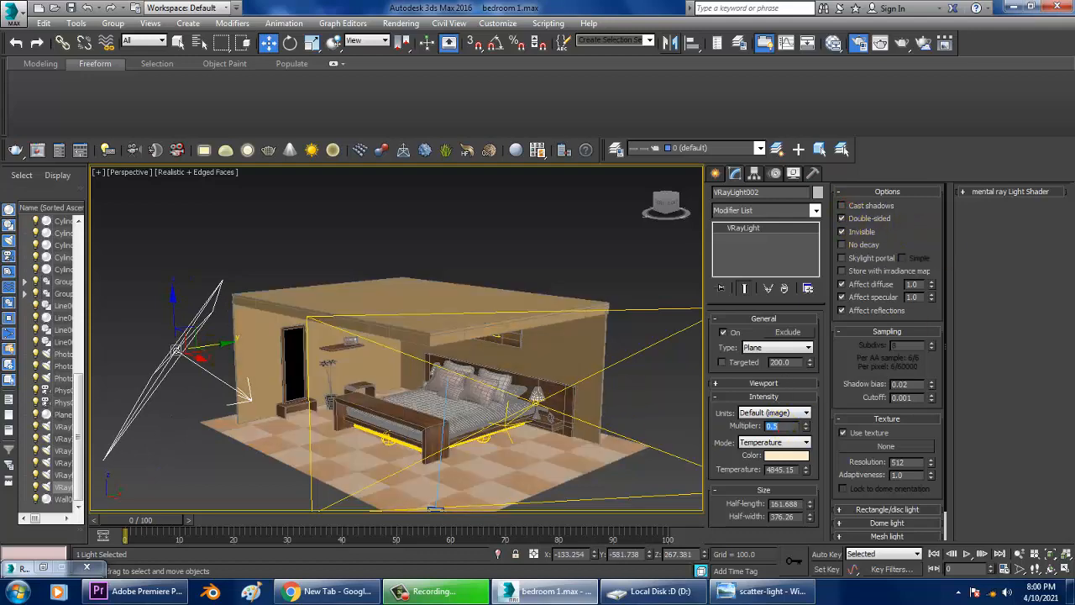
key("Return")
Render the perspective view to check the lighting and close the frame buffer.
scroll(483, 288, "up", 10)
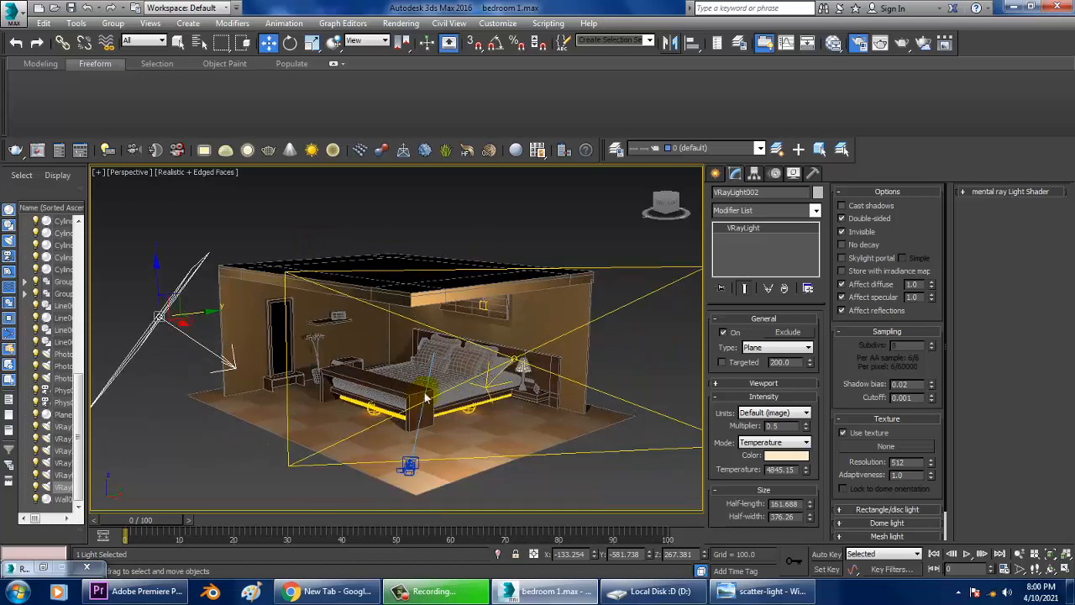
scroll(446, 389, "up", 3)
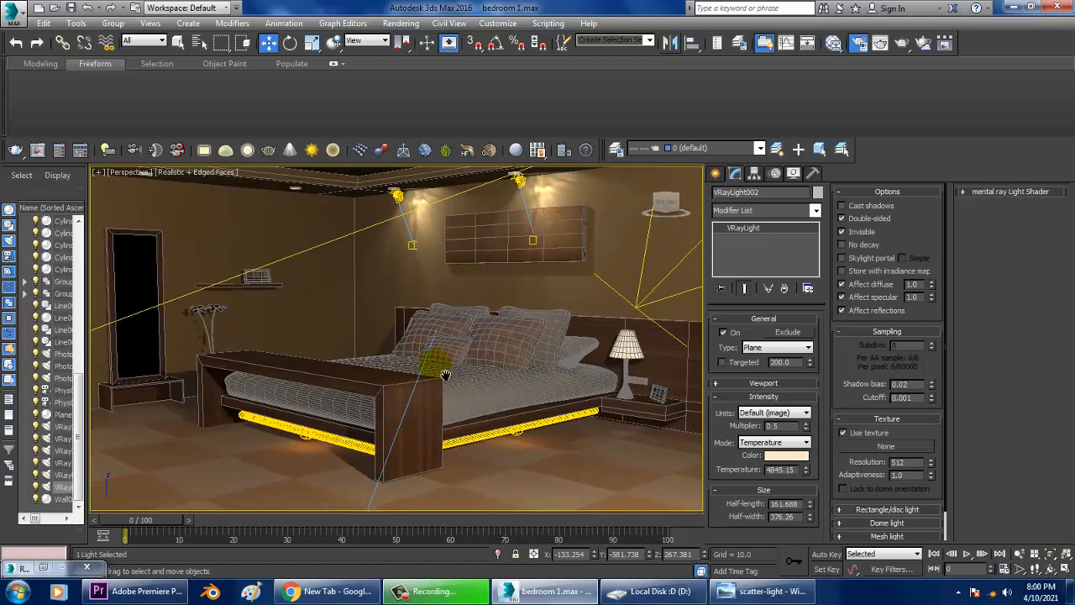
left_click(401, 23)
left_click(404, 38)
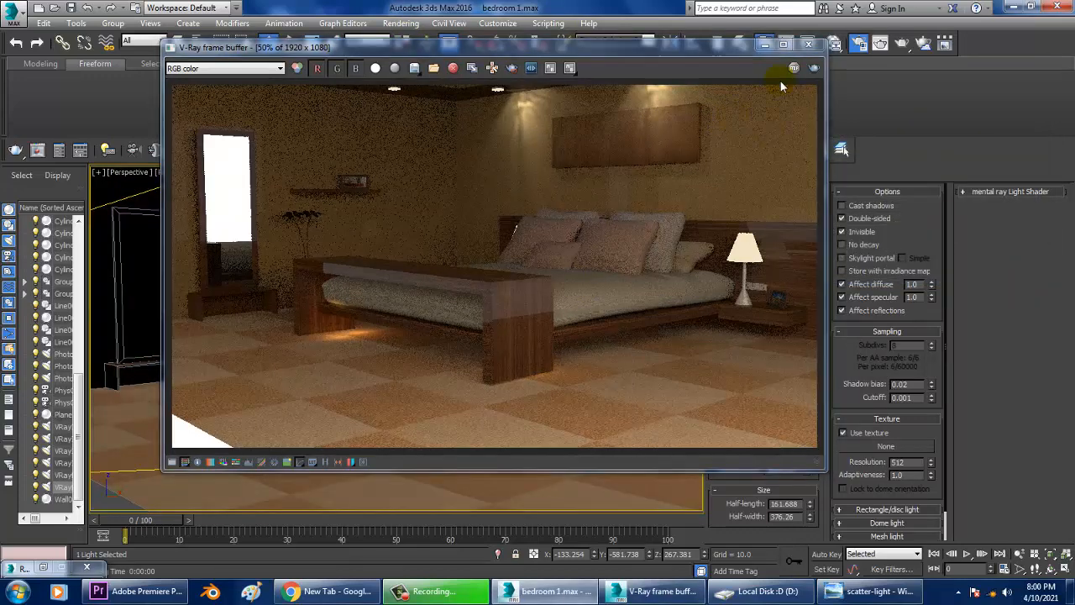
left_click(808, 43)
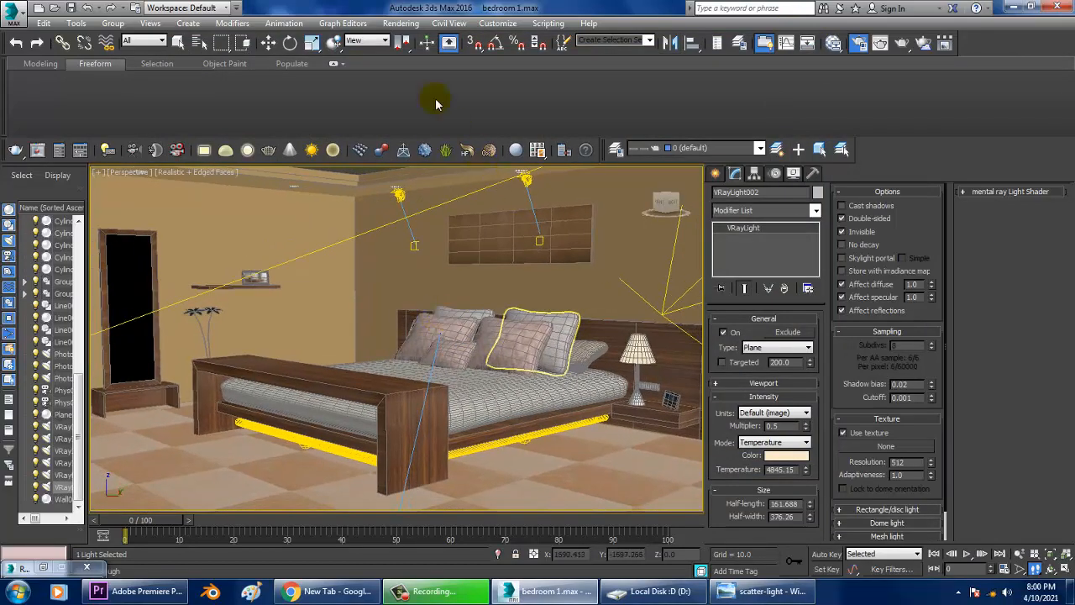
Render the current view once more and close the V-Ray frame buffer.
left_click(401, 23)
left_click(408, 38)
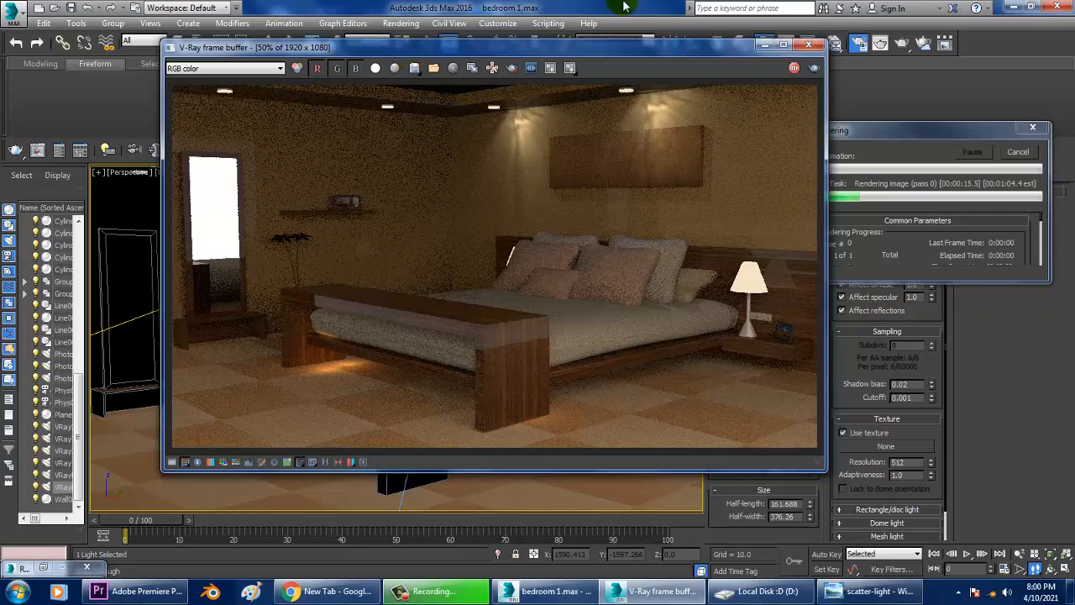
left_click(809, 44)
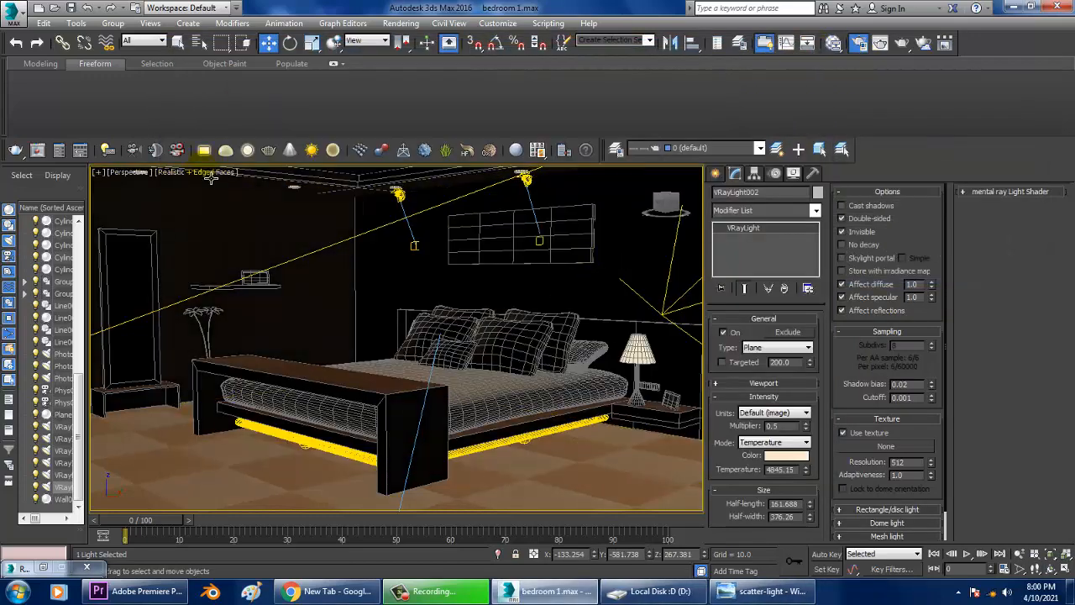
Set the viewport display to Shaded + Edged Faces and switch the viewport to the camera view.
left_click(203, 172)
left_click(233, 206)
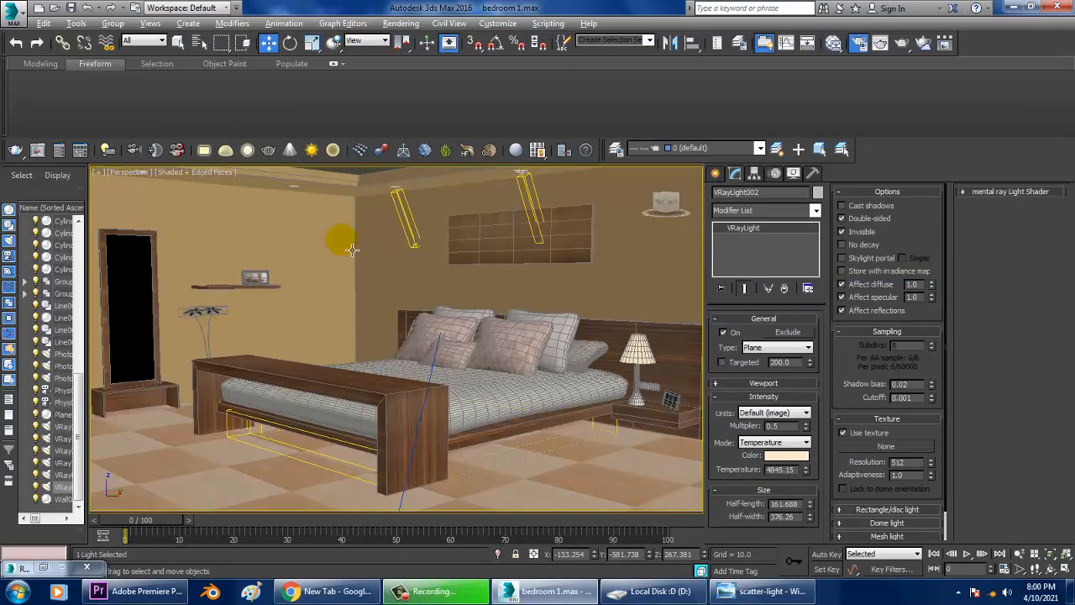
mouse_move(353, 249)
middle_mouse_down("alt")
mouse_move(347, 227)
mouse_move(340, 256)
mouse_move(336, 234)
mouse_move(357, 296)
mouse_move(370, 300)
middle_mouse_up("alt")
left_click(317, 190)
scroll(339, 223, "down", 2)
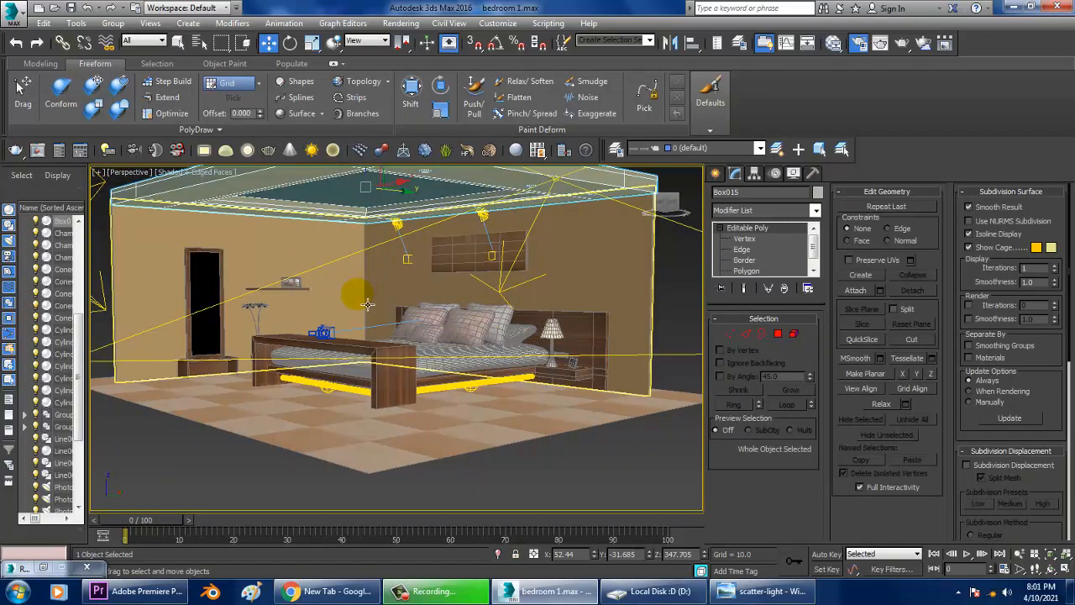
key("c")
Render the camera view to check the lighting.
left_click(403, 23)
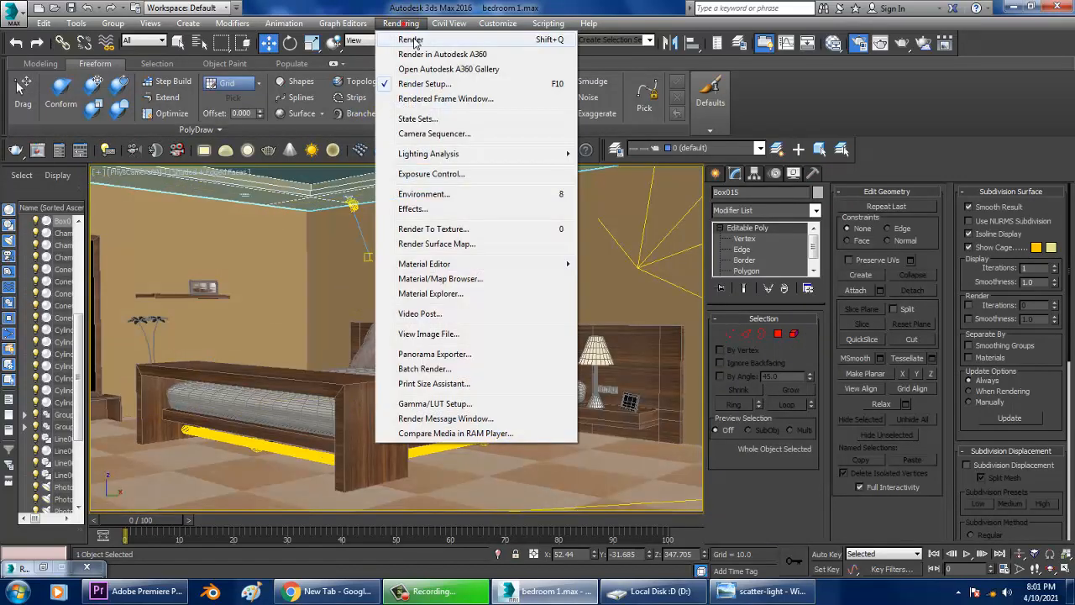
left_click(412, 40)
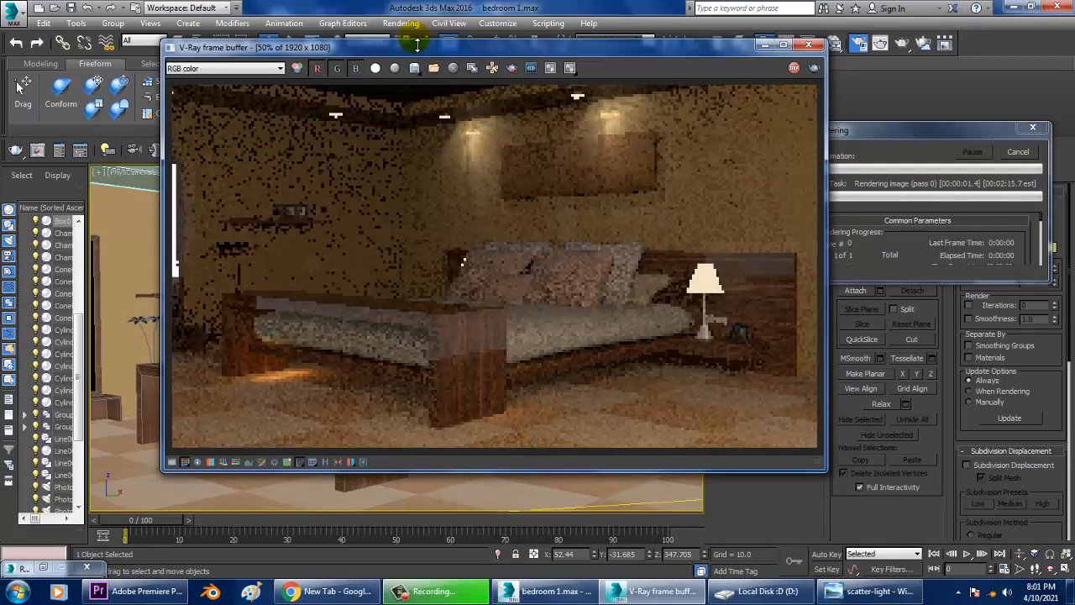